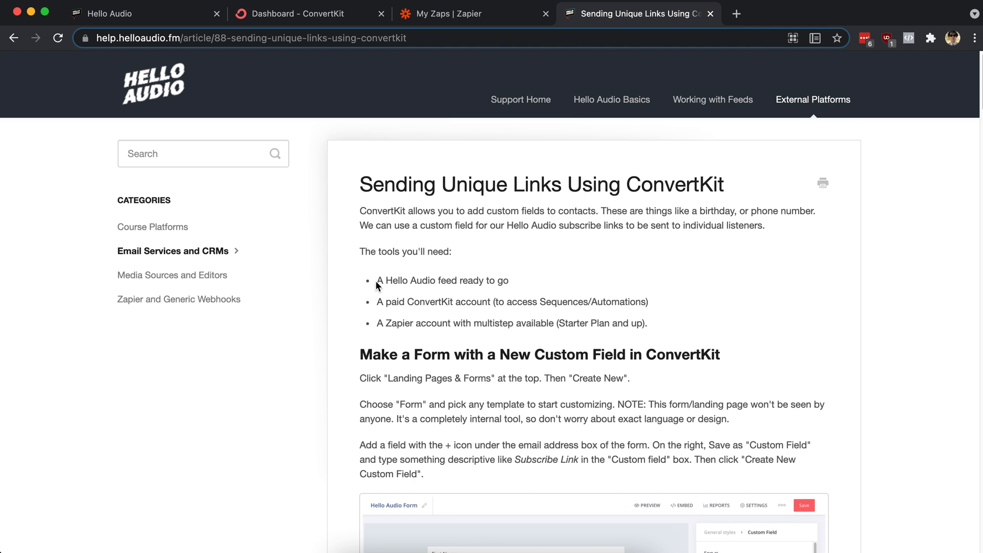
Review the required tools and the custom field form instructions in the article on sending unique links using ConvertKit
left_click_drag(377, 282, 526, 287)
left_click(476, 280)
left_click_drag(380, 301, 489, 303)
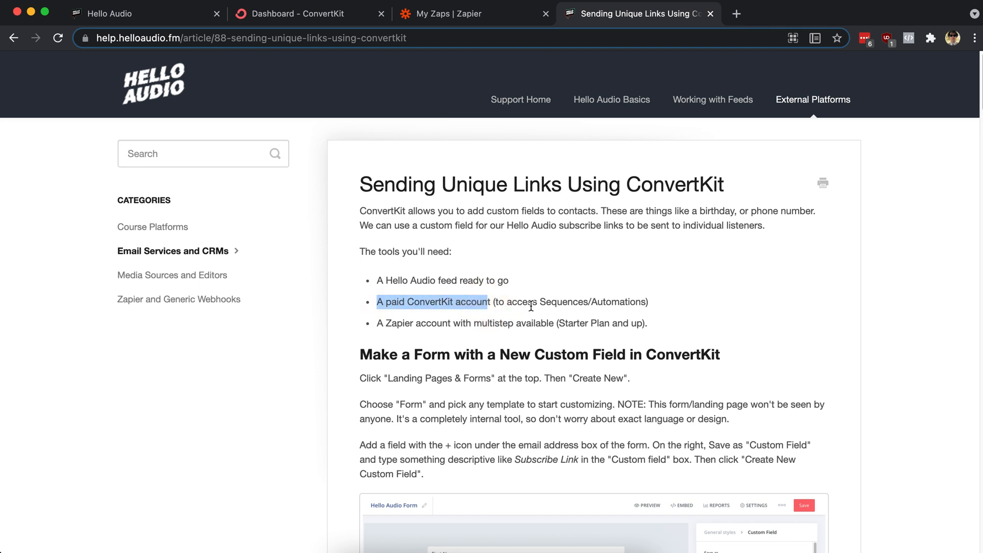
double_click(571, 301)
left_click(613, 301)
double_click(613, 301)
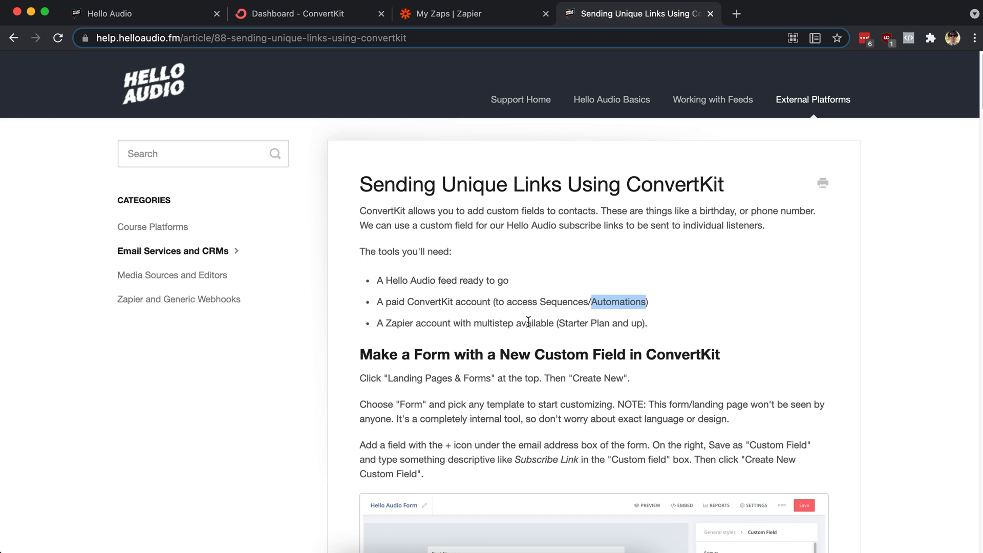
left_click_drag(474, 325, 553, 323)
left_click(556, 322)
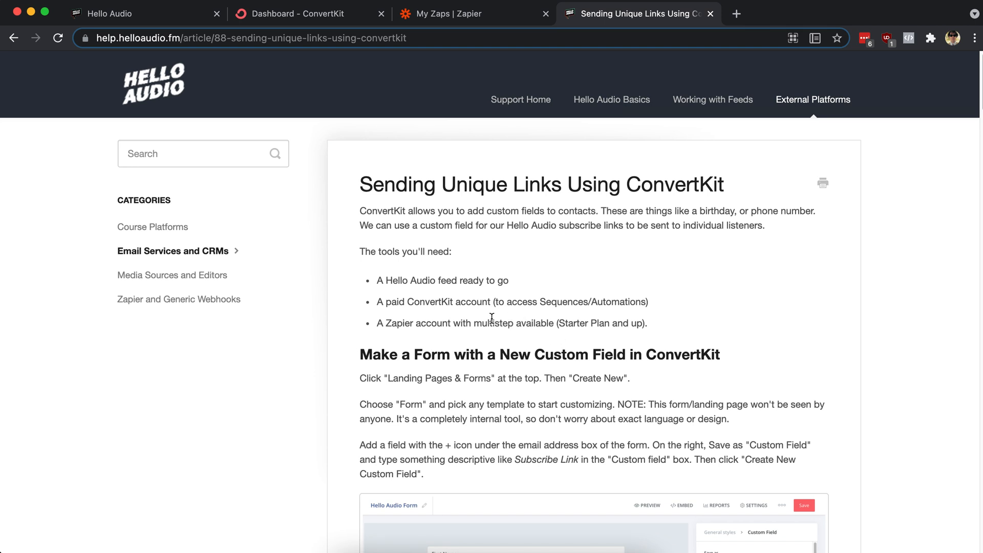
scroll(357, 339, "down", 1)
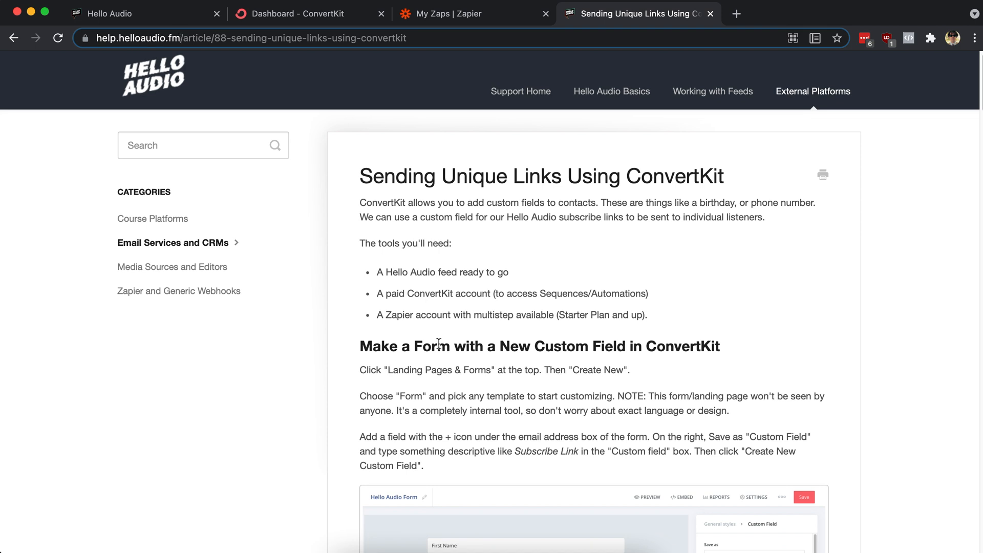
left_click_drag(360, 180, 764, 185)
left_click(617, 354)
Detach the help article into its own window and move it out of the way
left_click_drag(628, 15, 668, 252)
left_click_drag(594, 250, 982, 229)
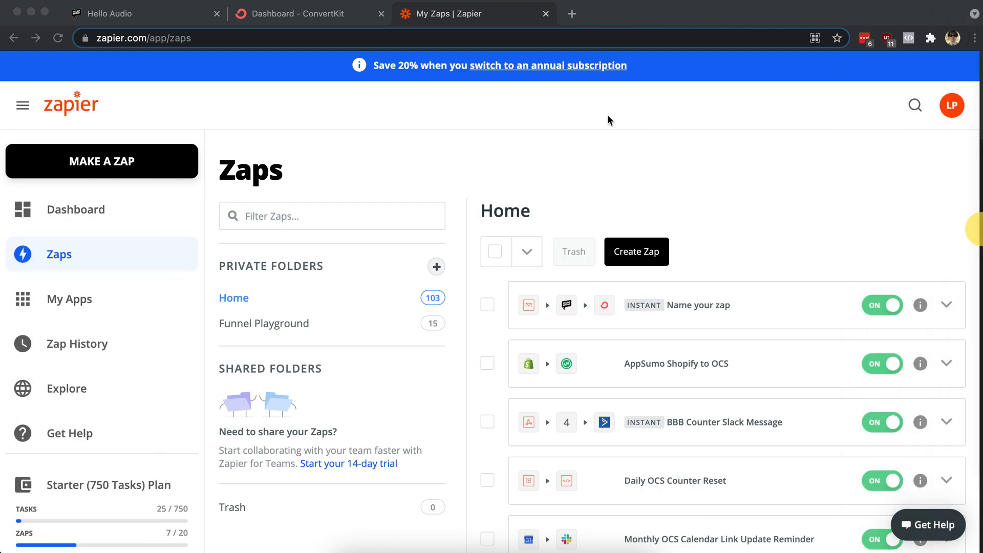
Switch to ConvertKit and create a new inline form from the Charlotte template
left_click(286, 17)
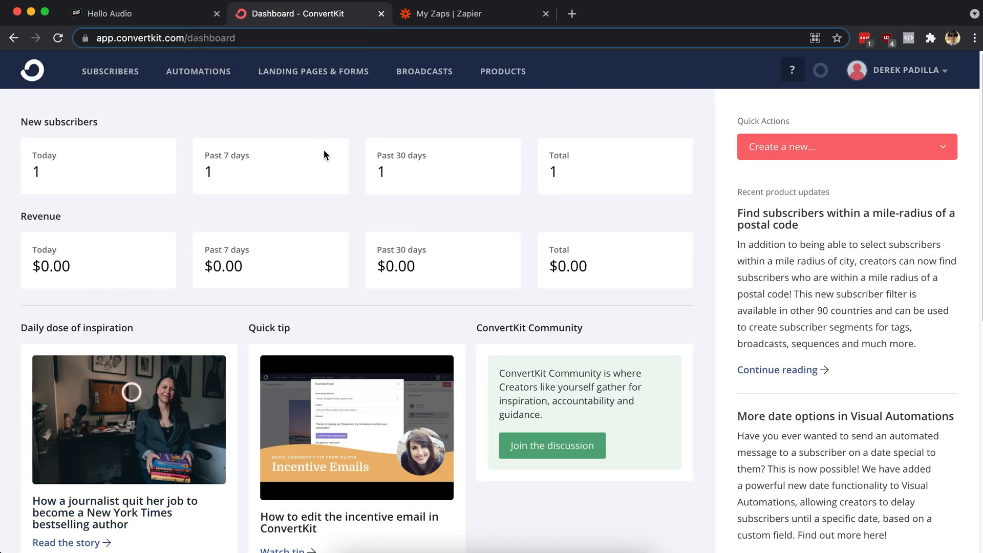
left_click(347, 77)
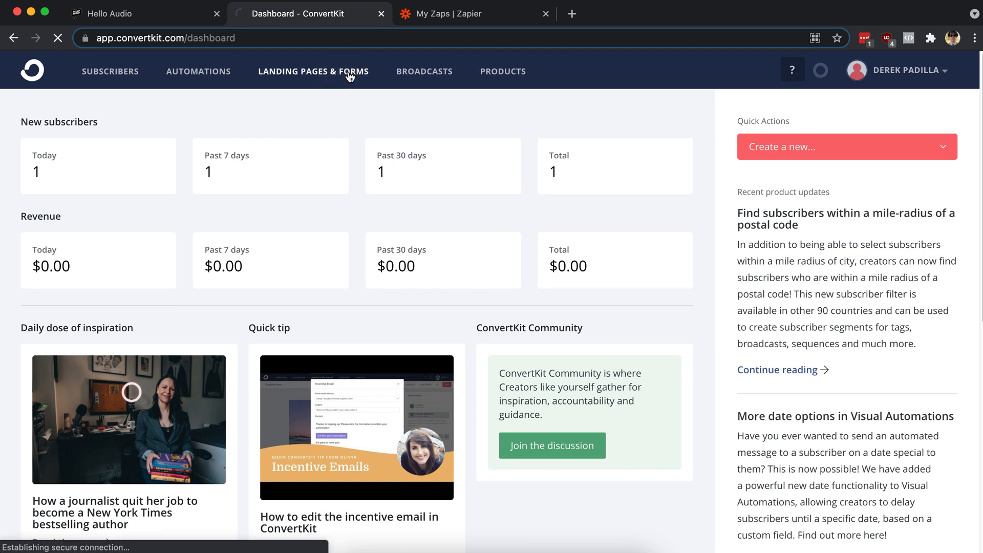
scroll(507, 293, "down", 1)
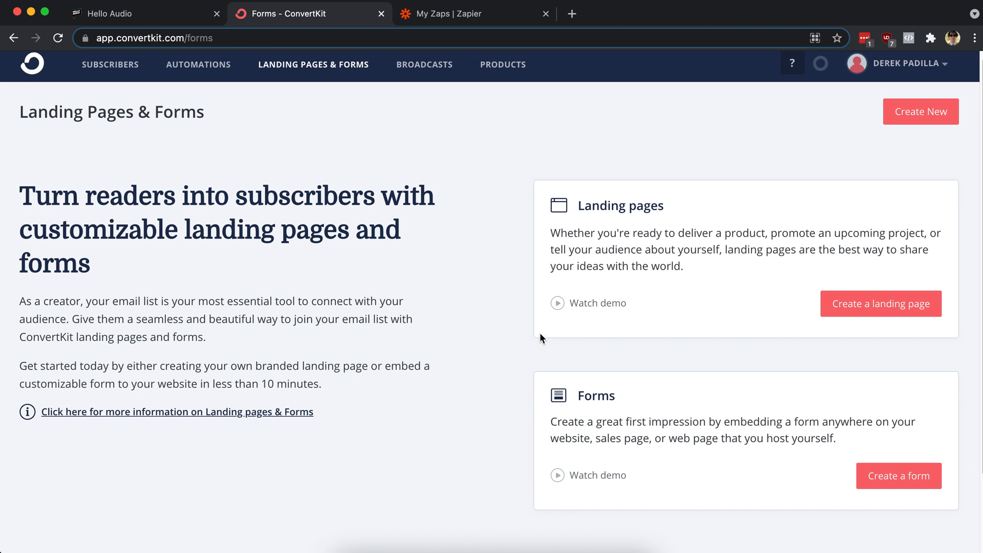
left_click(900, 479)
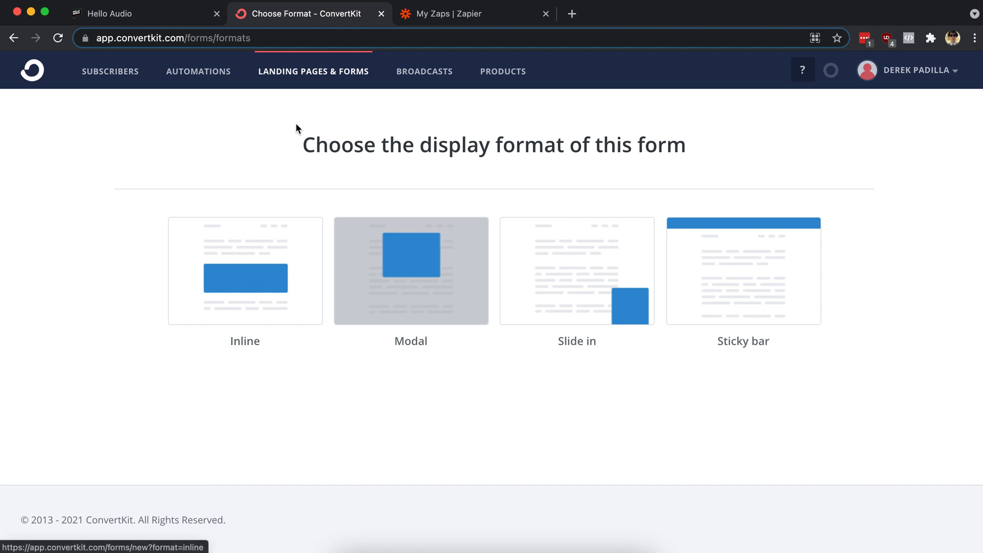
left_click(210, 278)
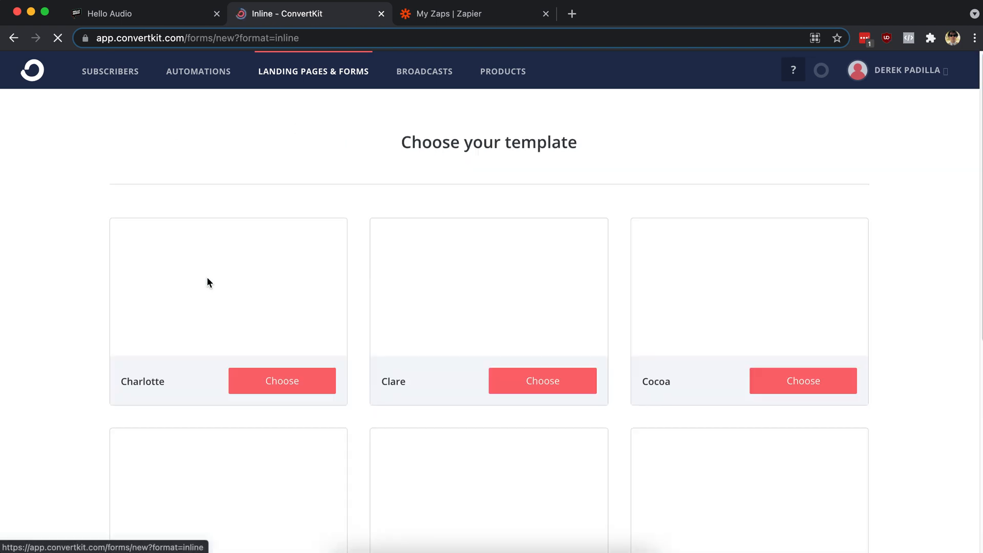
left_click(273, 390)
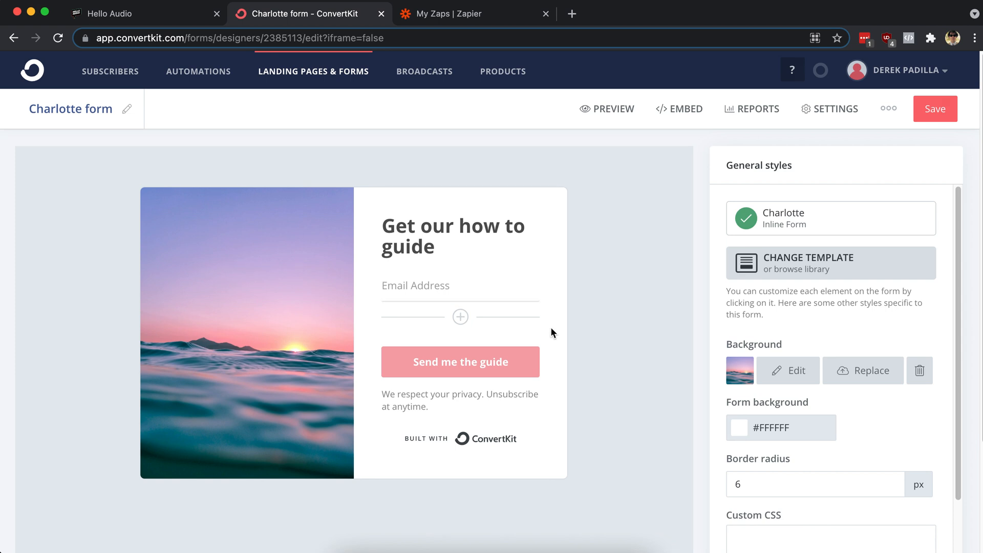
Add a field below the form's email address and save it as a new custom field named "subscribe link"
left_click(460, 318)
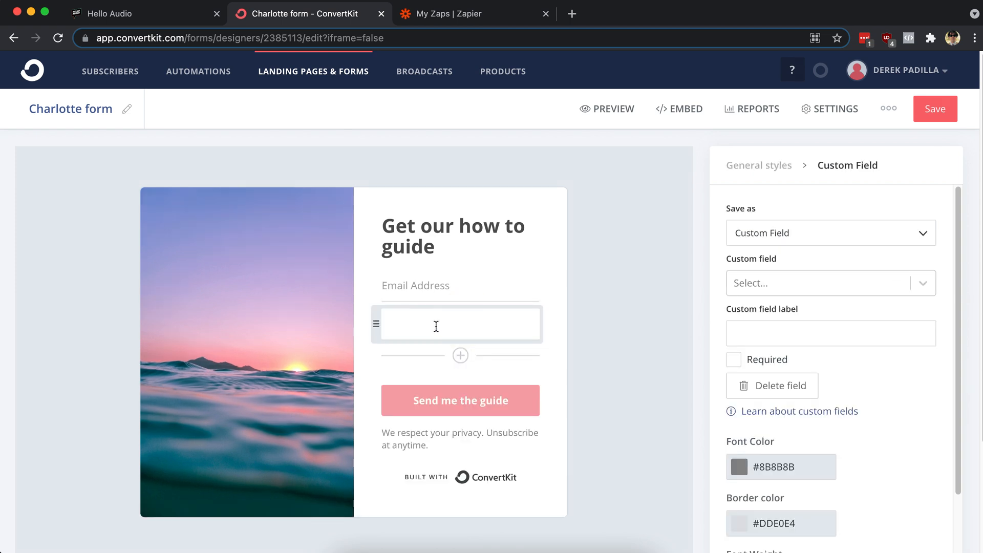
left_click(747, 289)
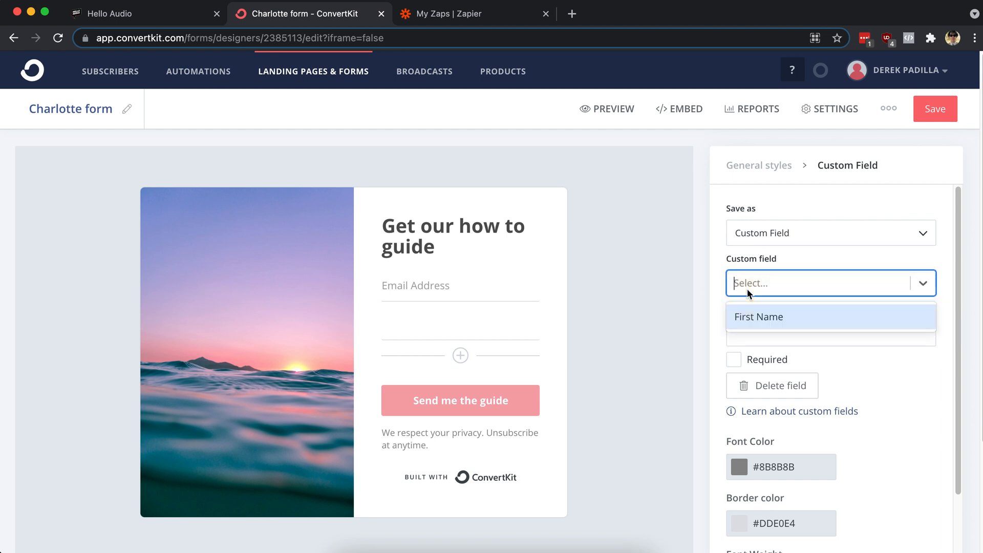
type("subscribe link")
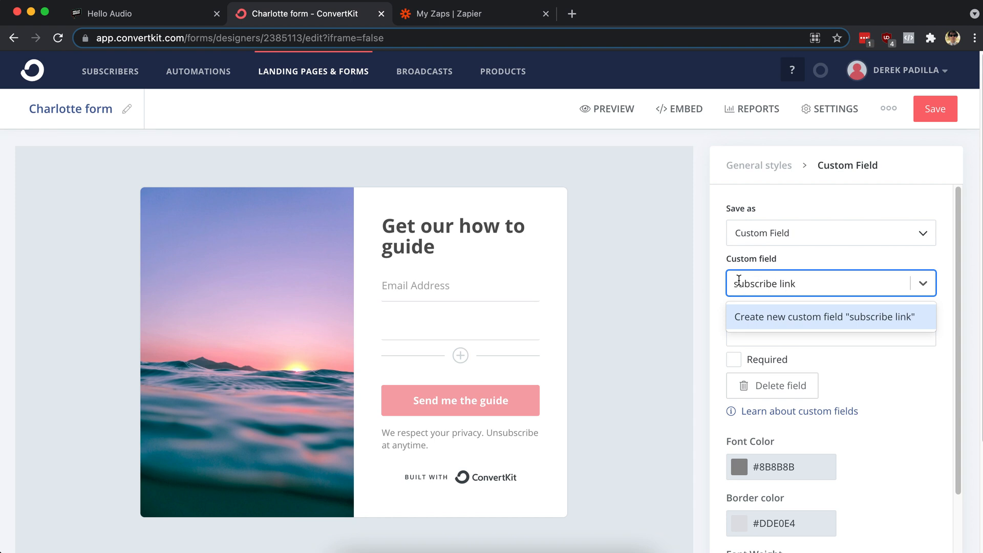
left_click(752, 318)
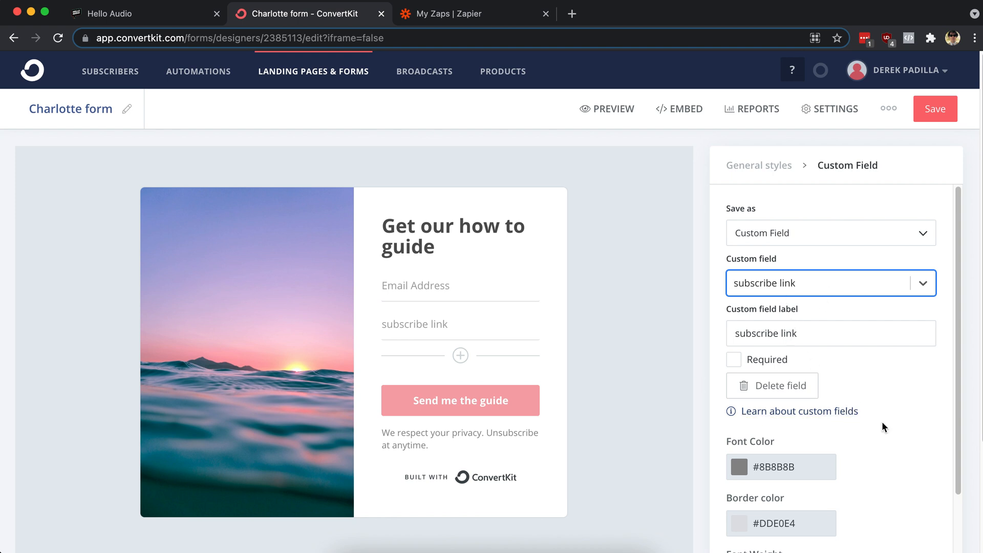
scroll(894, 432, "down", 1)
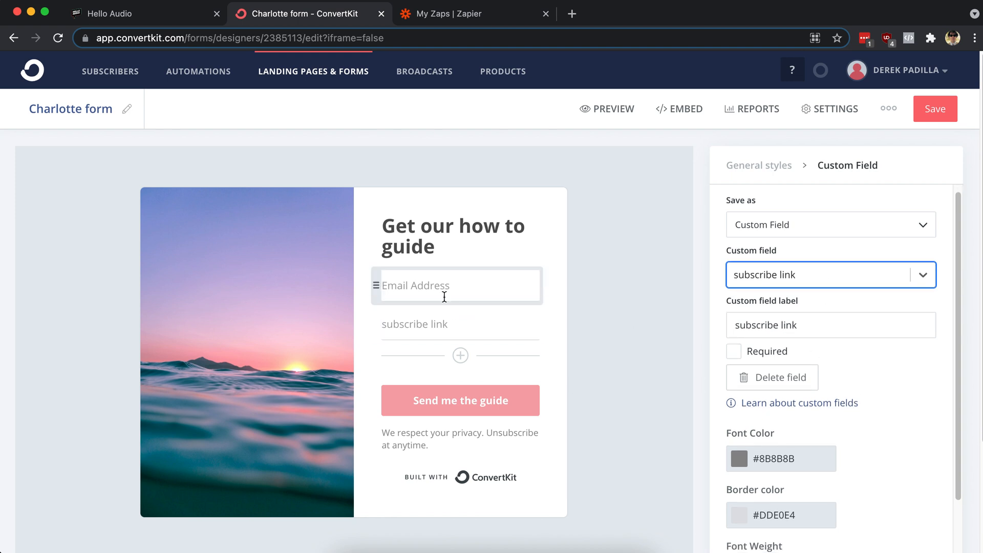
scroll(840, 371, "down", 3)
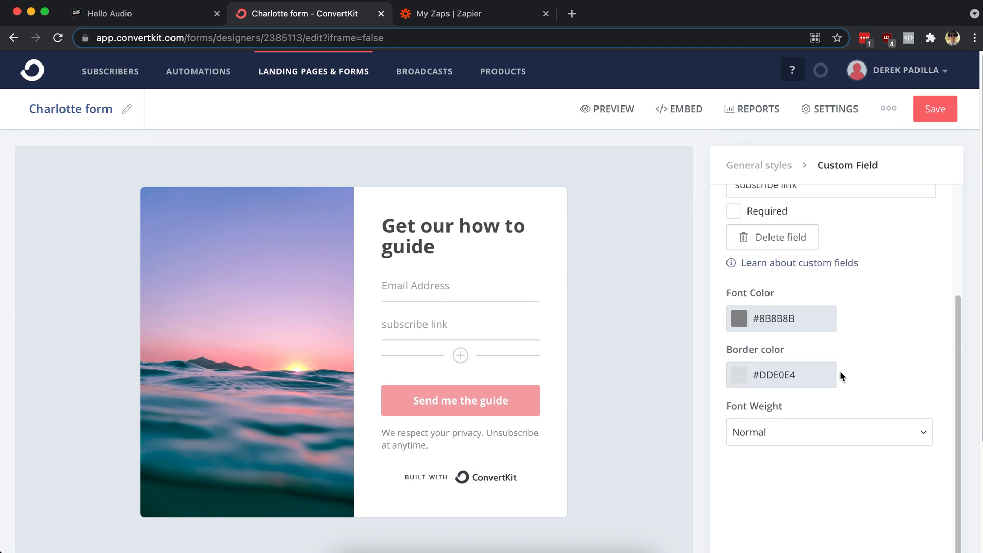
scroll(840, 370, "up", 3)
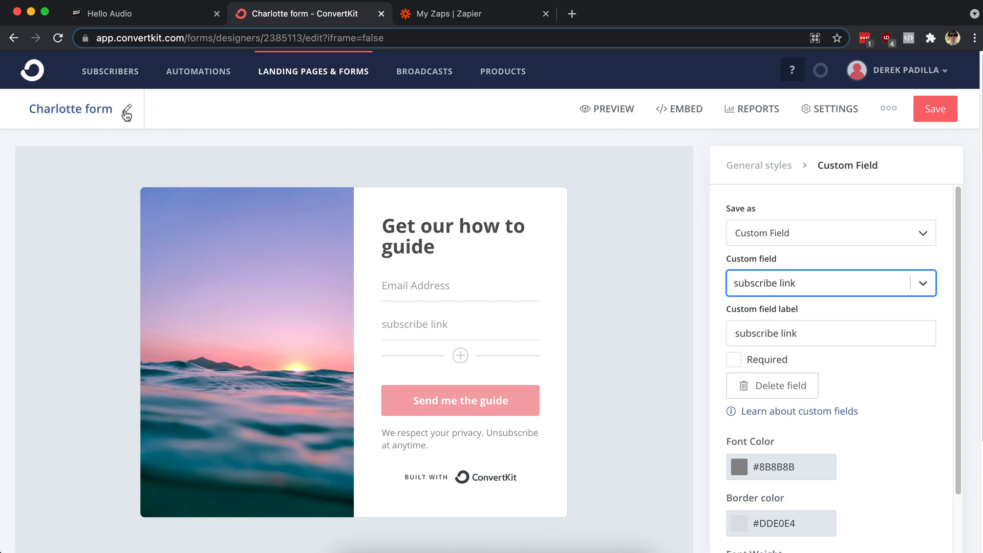
Rename the form to "CK Demo Video Form"
left_click(126, 115)
triple_click(81, 109)
type("CK Demo Video FOrm")
key("BackSpace")
key("BackSpace")
key("BackSpace")
type("orm")
key("Return")
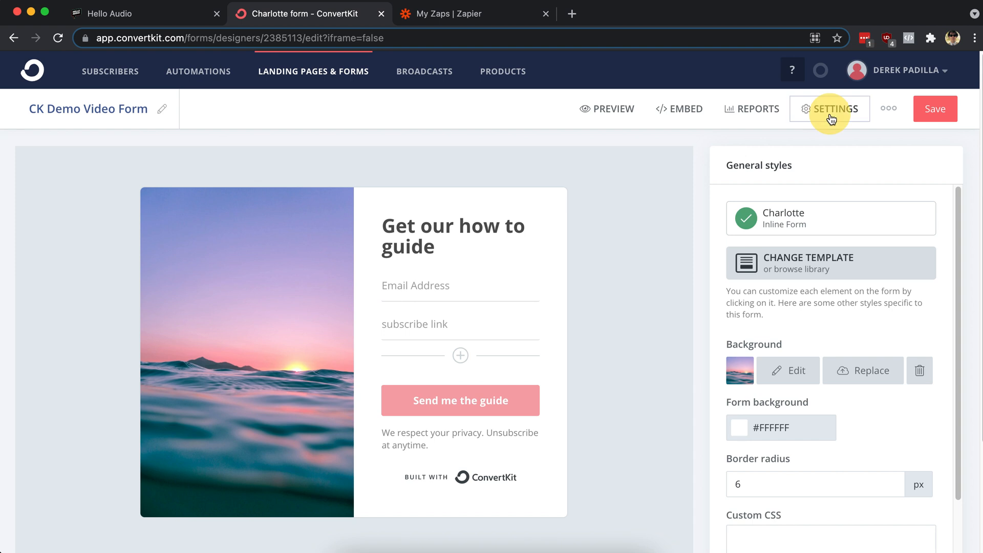
Turn off the incentive email in the form's settings and save both the settings and the form
left_click(832, 118)
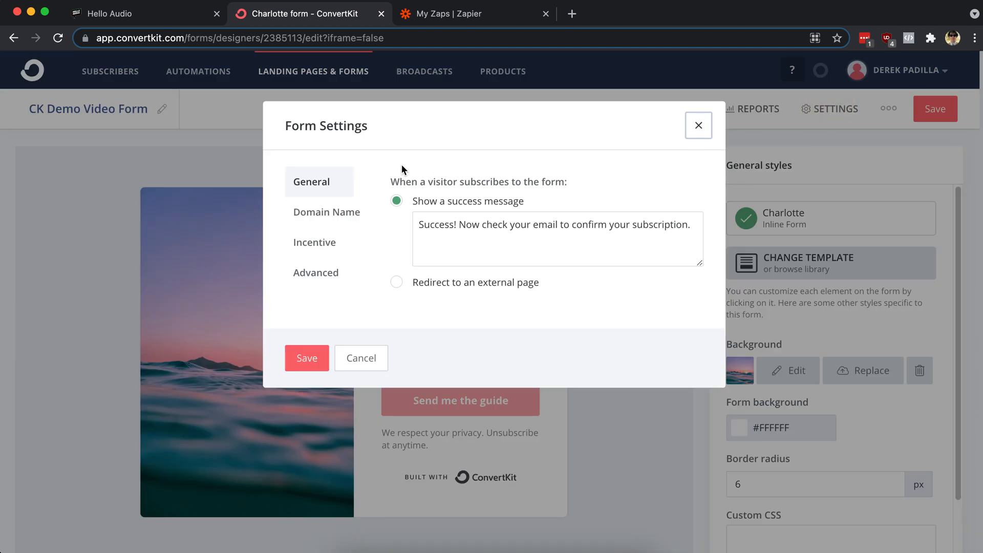
left_click(323, 243)
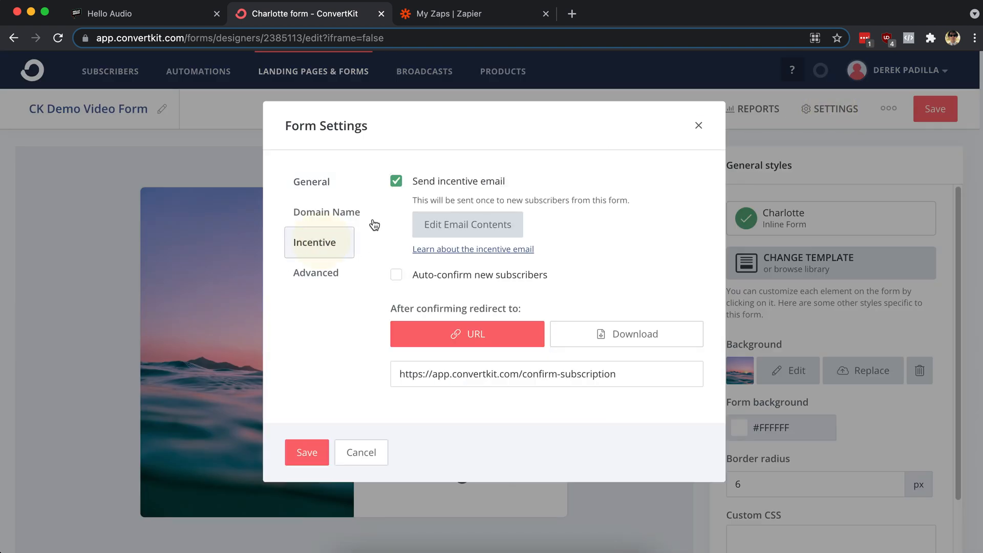
left_click(396, 183)
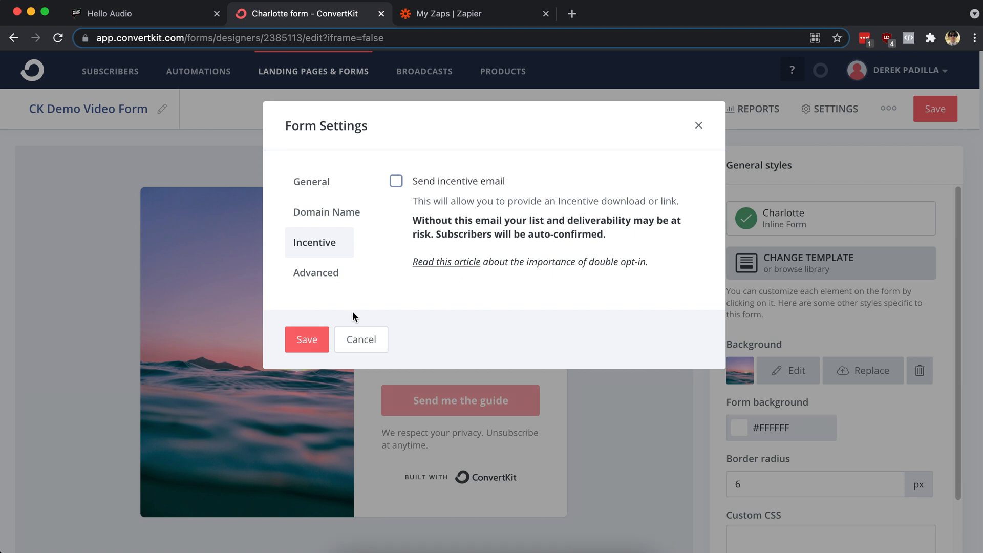
left_click(313, 342)
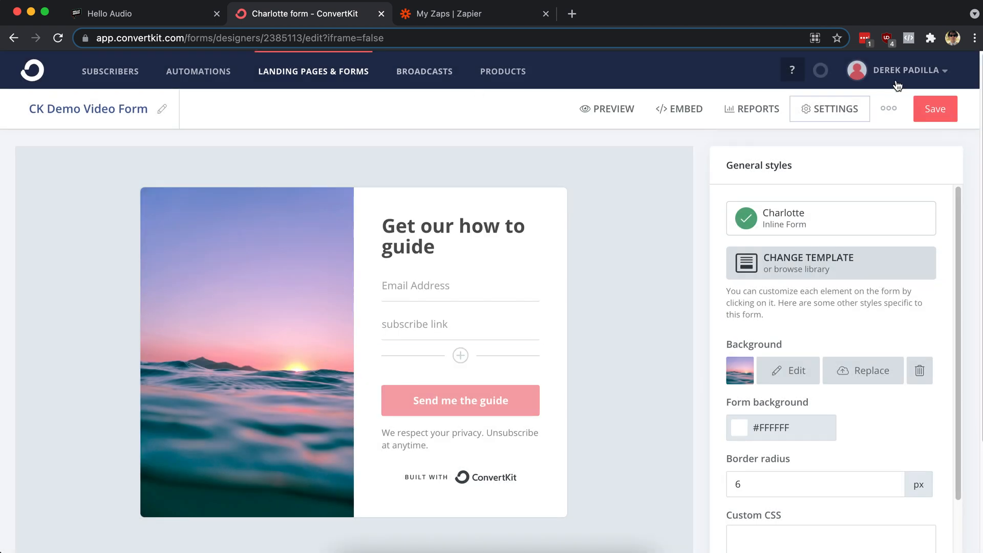
left_click(937, 114)
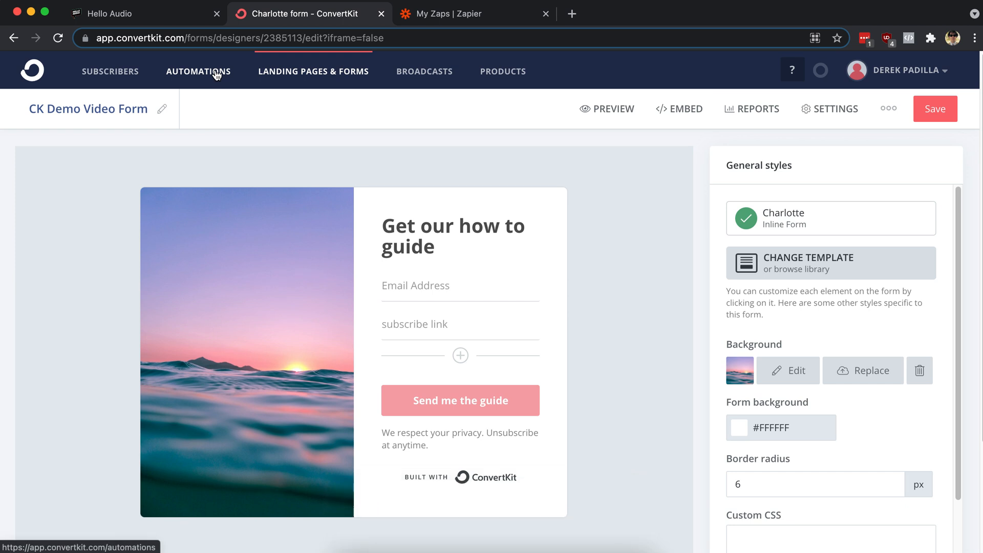
Create a new visual automation whose entry event is a subscriber joining CK Demo Video Form
left_click(225, 73)
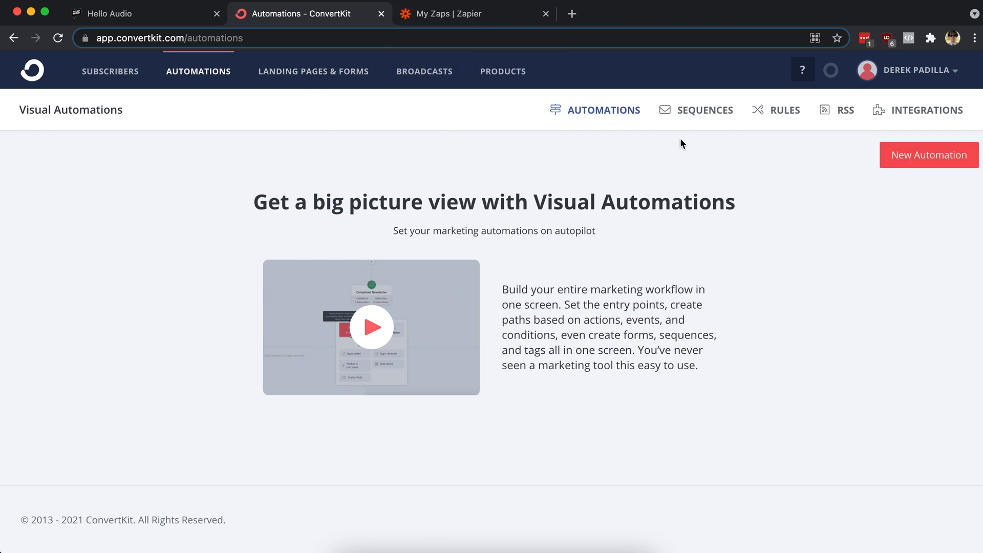
left_click(945, 155)
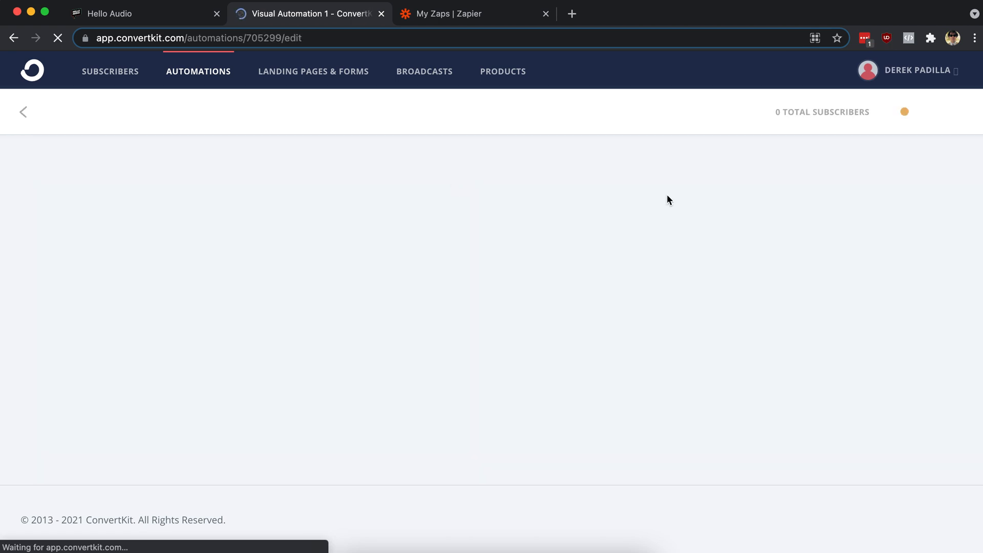
left_click(583, 228)
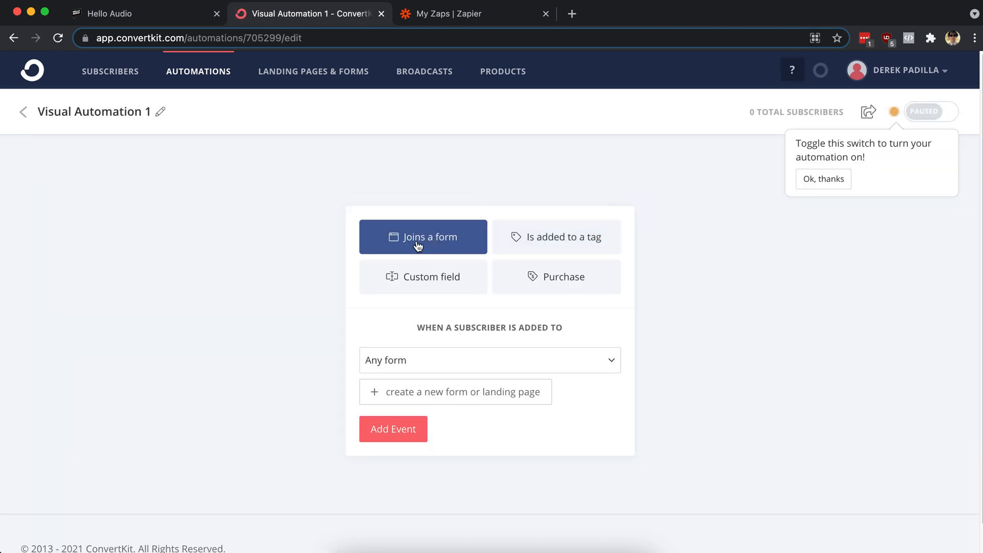
left_click(430, 361)
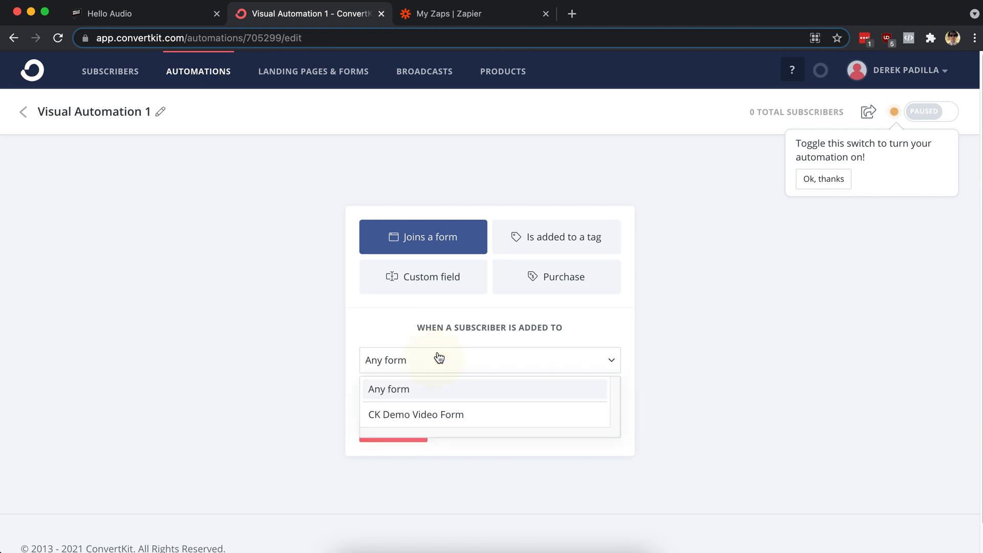
left_click(424, 414)
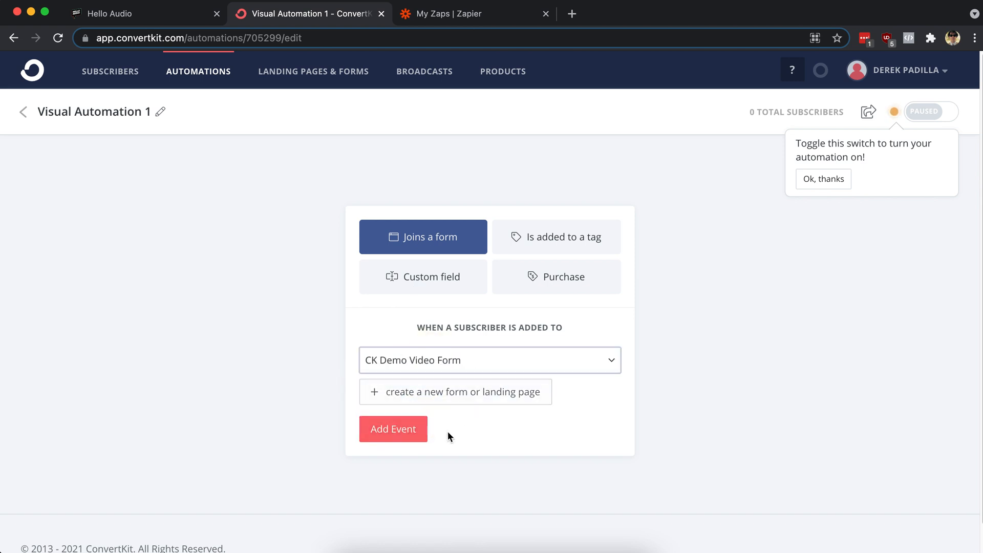
left_click(393, 429)
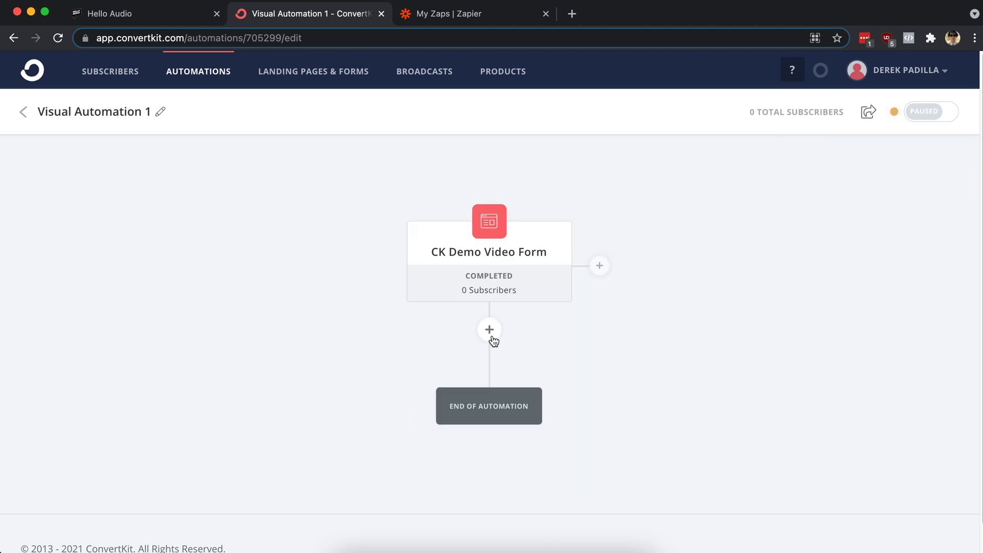
Add an email sequence action after the CK Demo Video Form entry, creating a new sequence named "CK Demo Email"
left_click(490, 336)
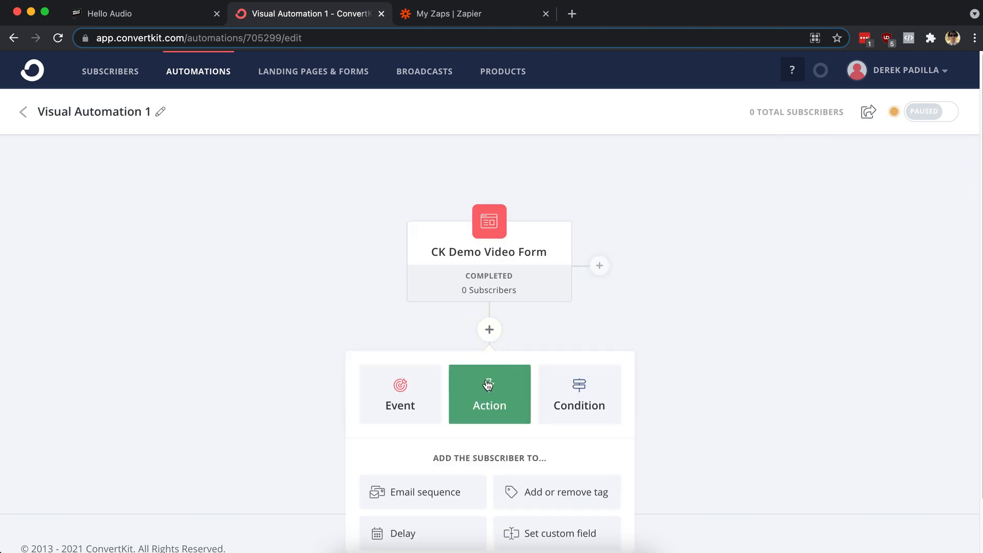
scroll(471, 397, "down", 2)
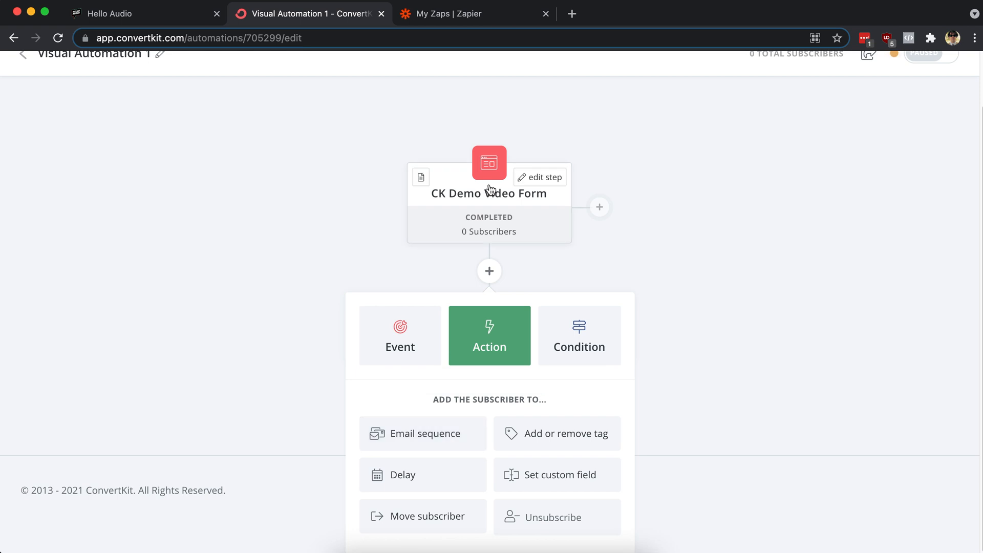
left_click(422, 435)
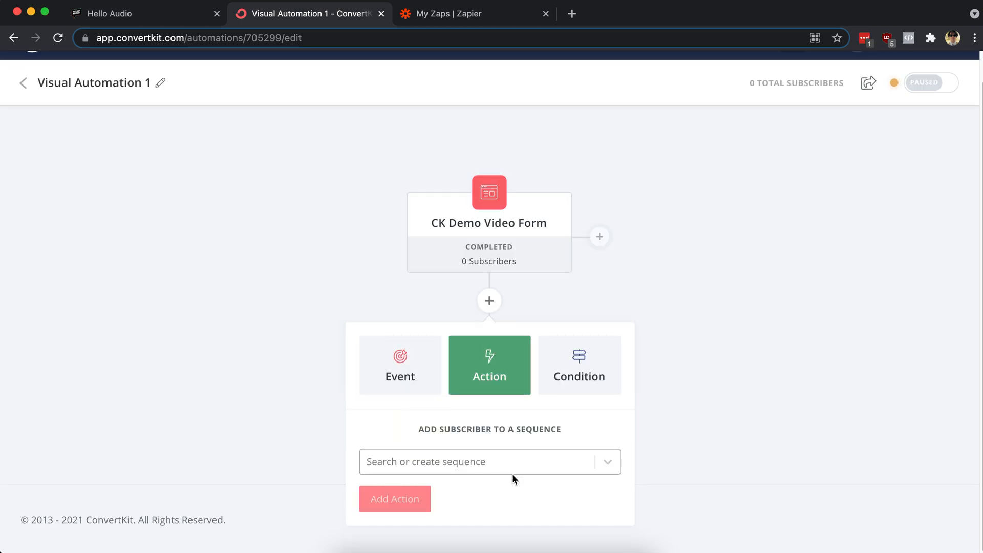
left_click(453, 463)
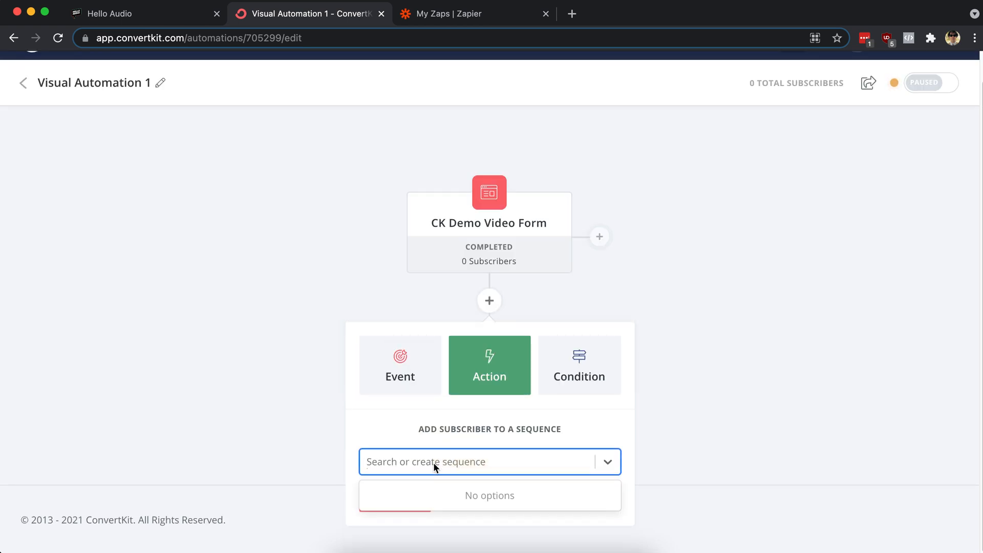
type("CK ")
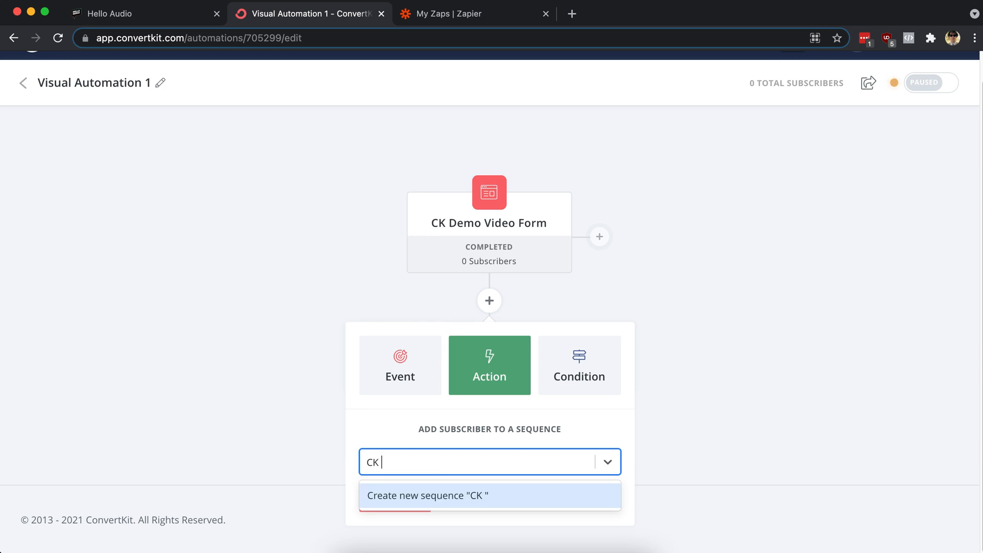
type("Demo Email")
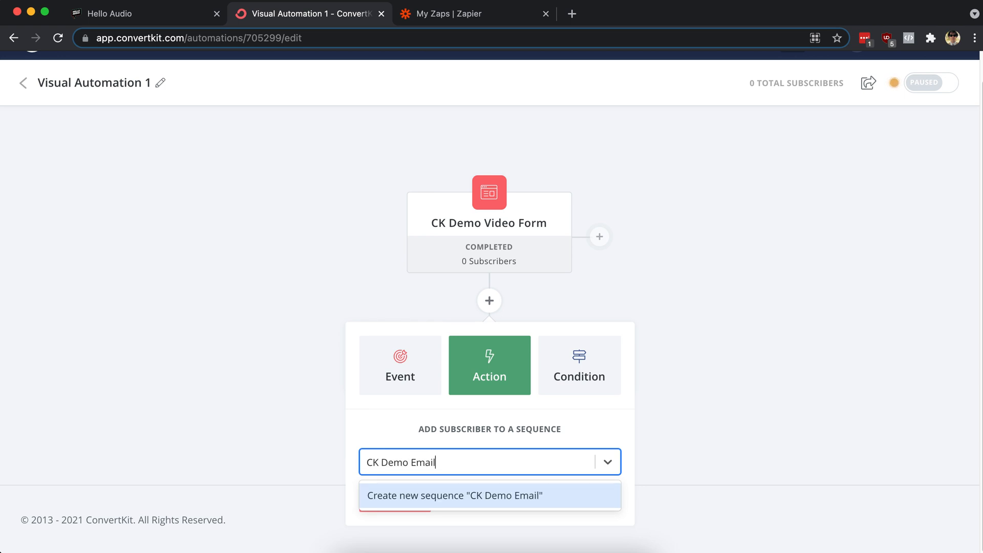
left_click(420, 498)
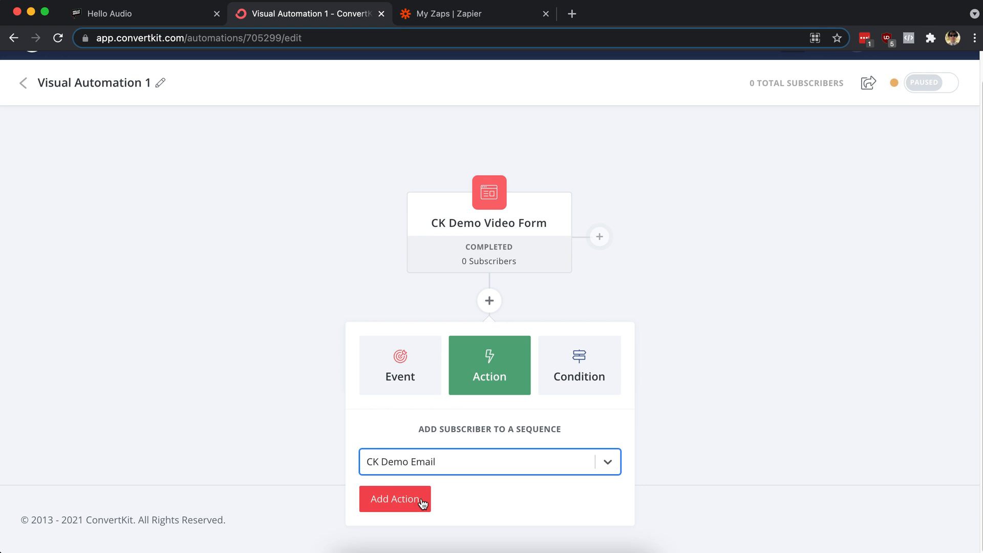
left_click(421, 500)
Open the CK Demo Email sequence step for editing and clear the placeholder text from its email body
scroll(436, 440, "down", 2)
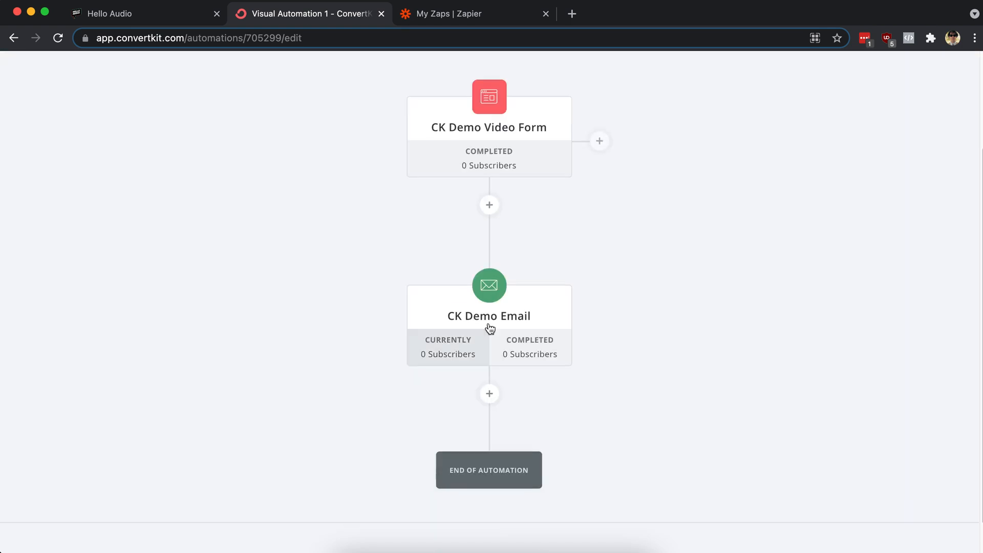
left_click(489, 296)
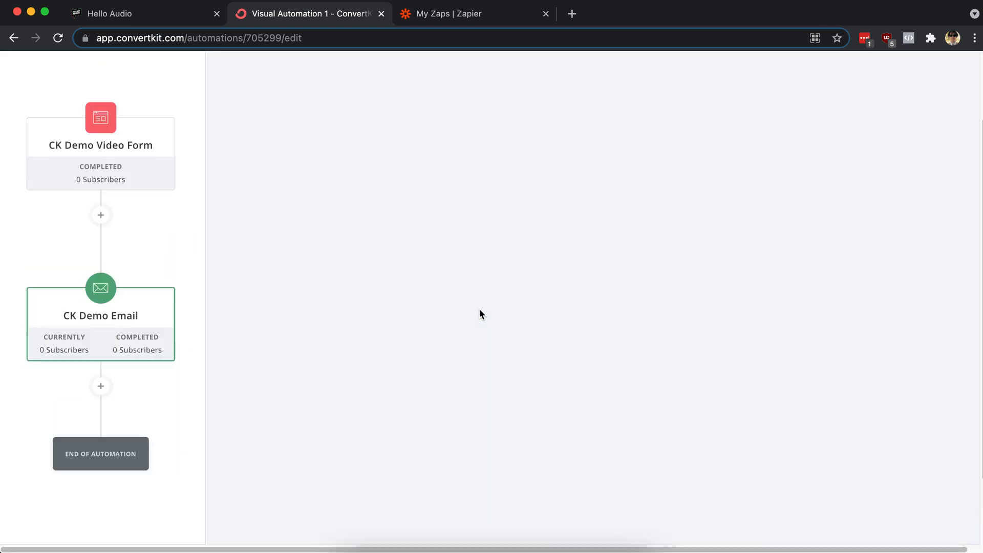
left_click(333, 298)
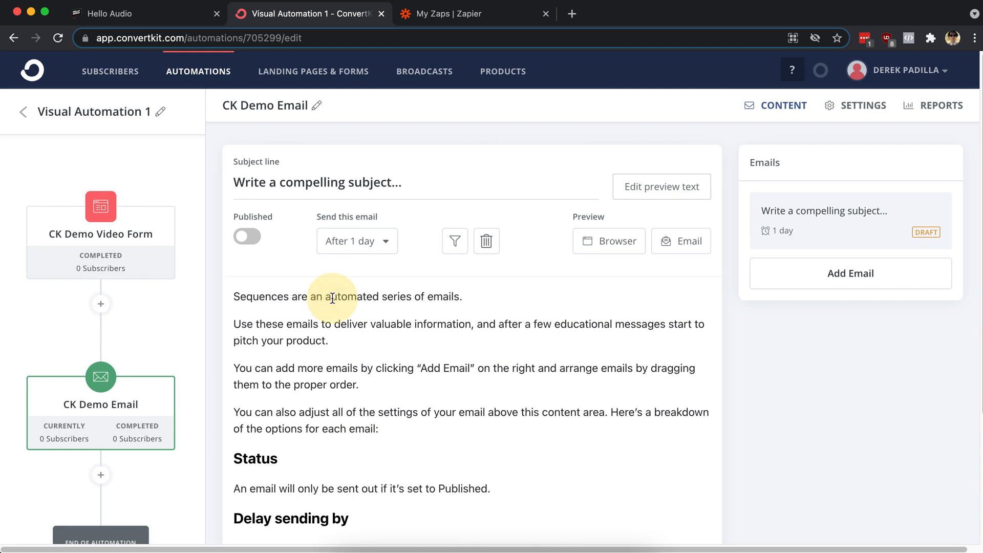
left_click(317, 296)
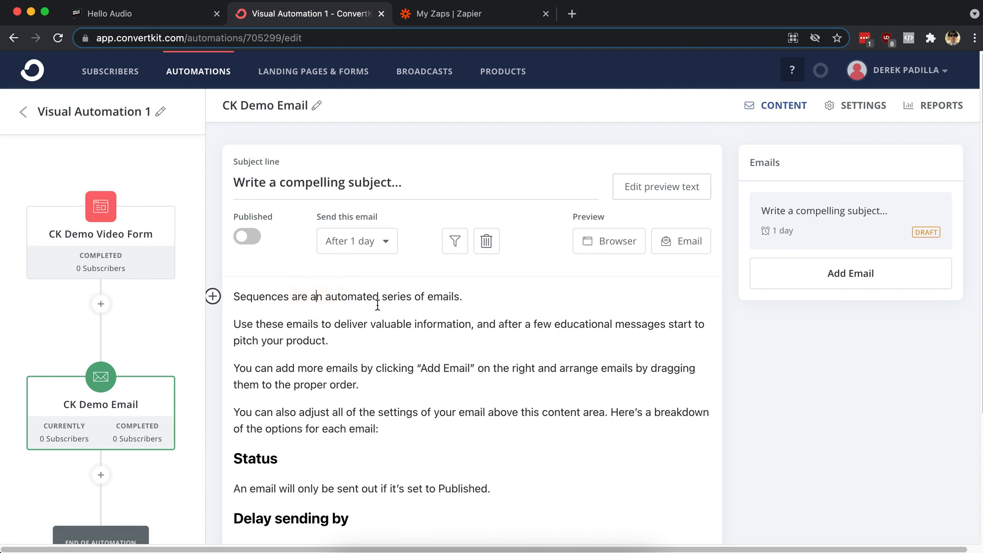
key("ctrl+a")
key("BackSpace")
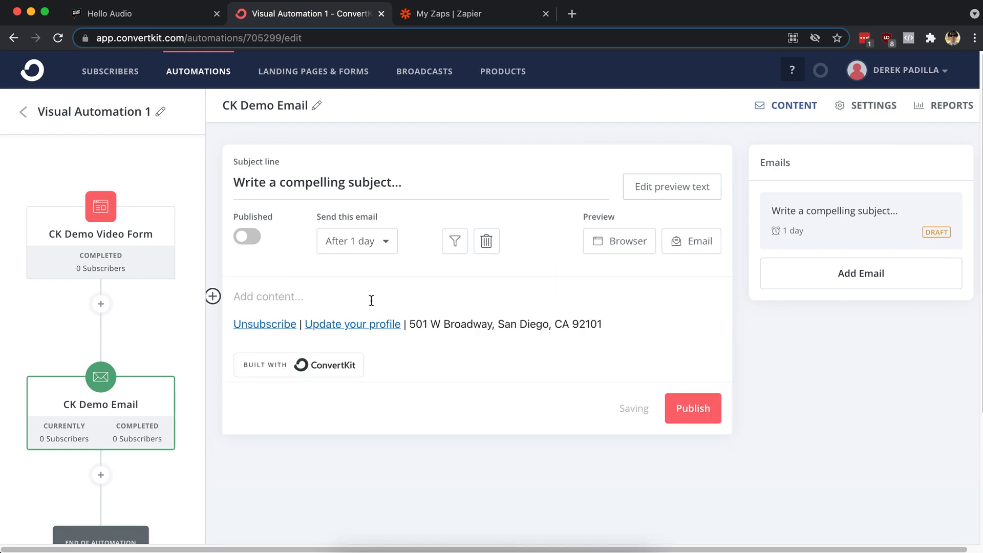
Write the email greeting "Hey {{ subscriber.first_name }}," using the first-name personalization tag
type("Hey")
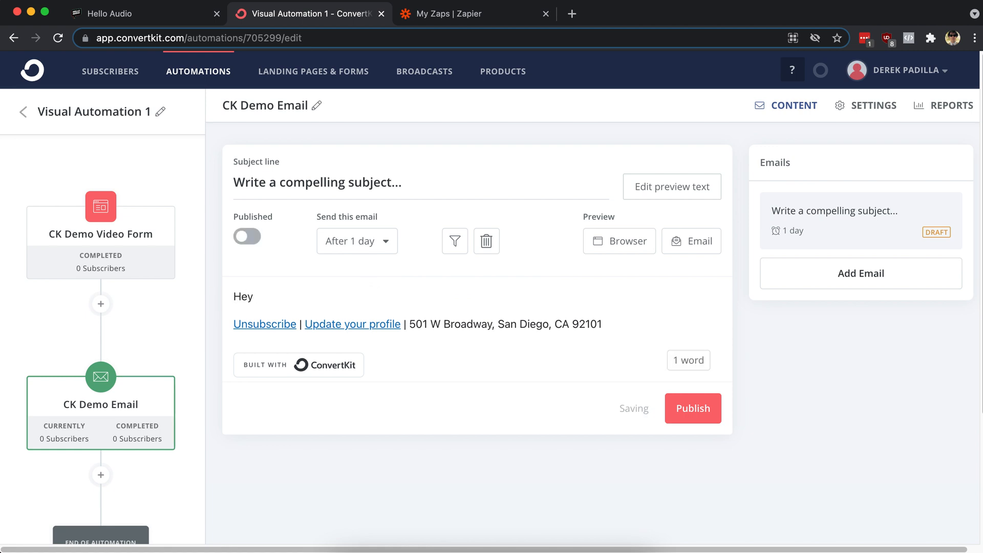
left_click(212, 296)
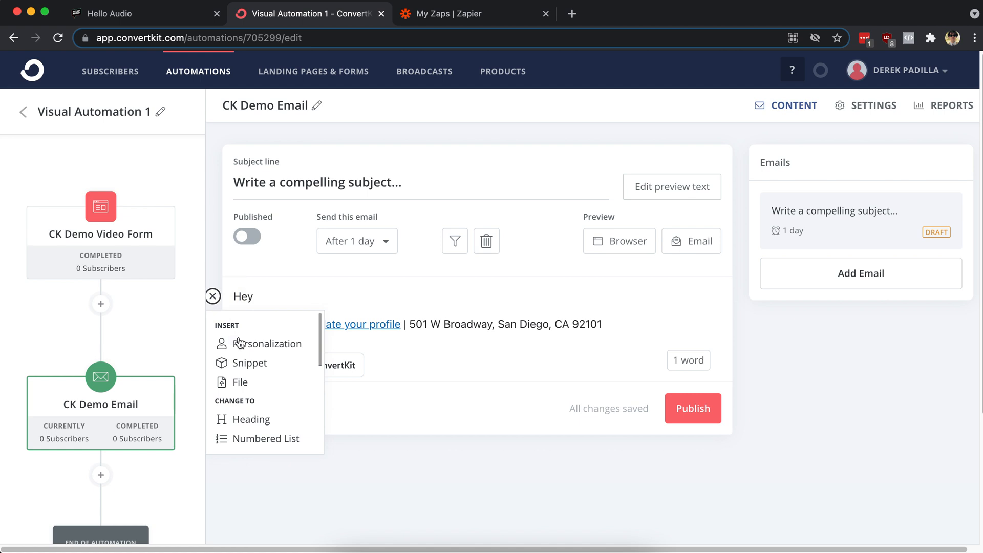
left_click(244, 346)
left_click(450, 323)
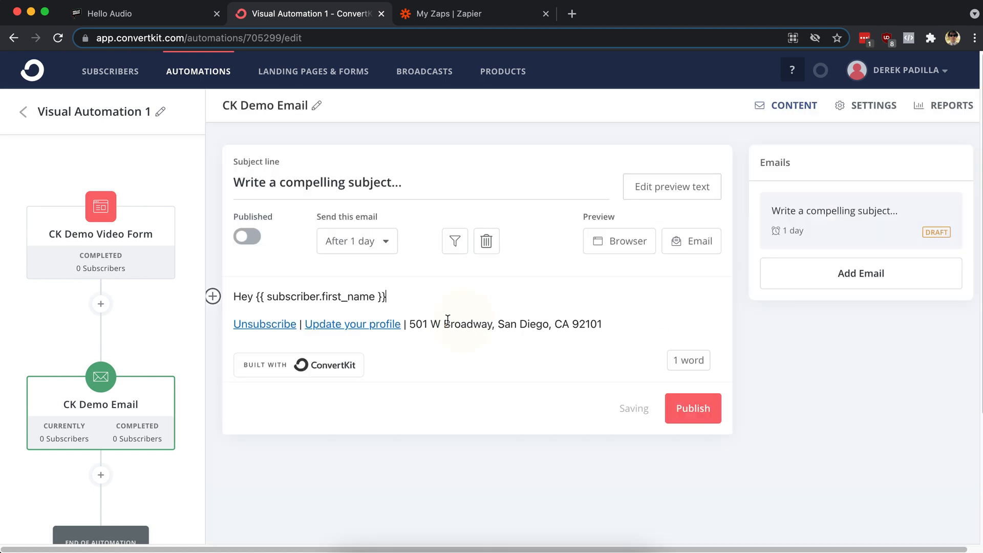
type(",")
Add two lines below the greeting: "Here's your access to the audio content." and "Click here to start listening."
key("Return")
type("Here's your")
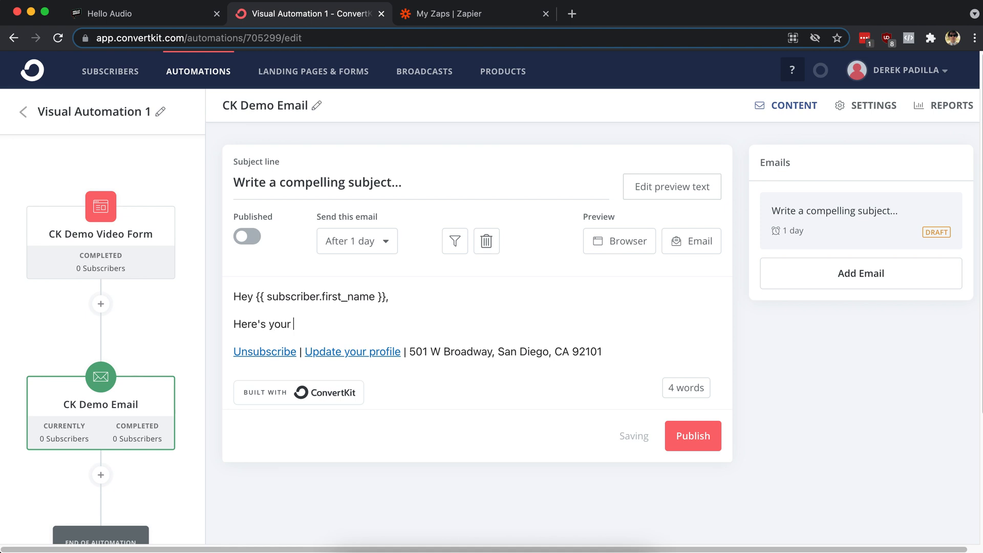
type(" access to the audio")
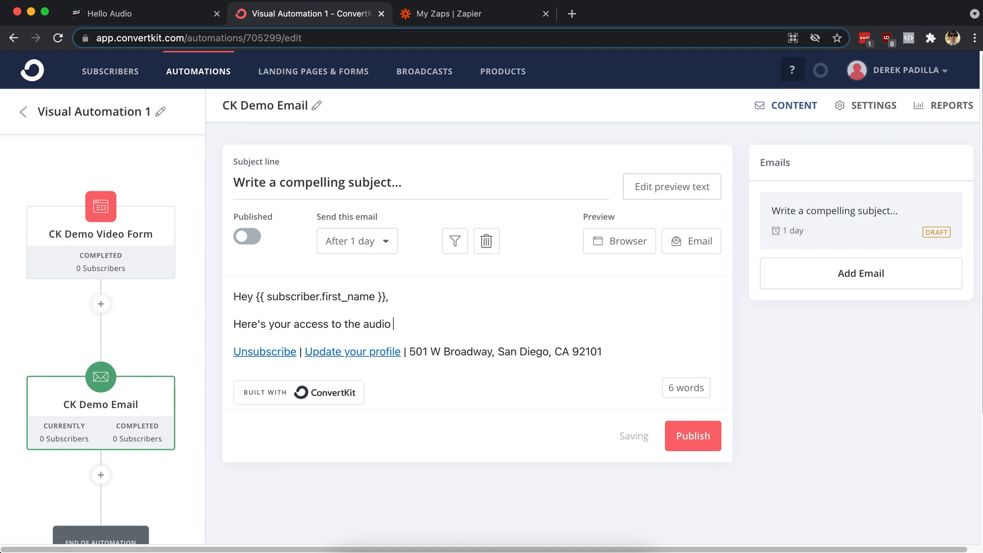
type(" content.")
key("Return")
type("Click here to start listening")
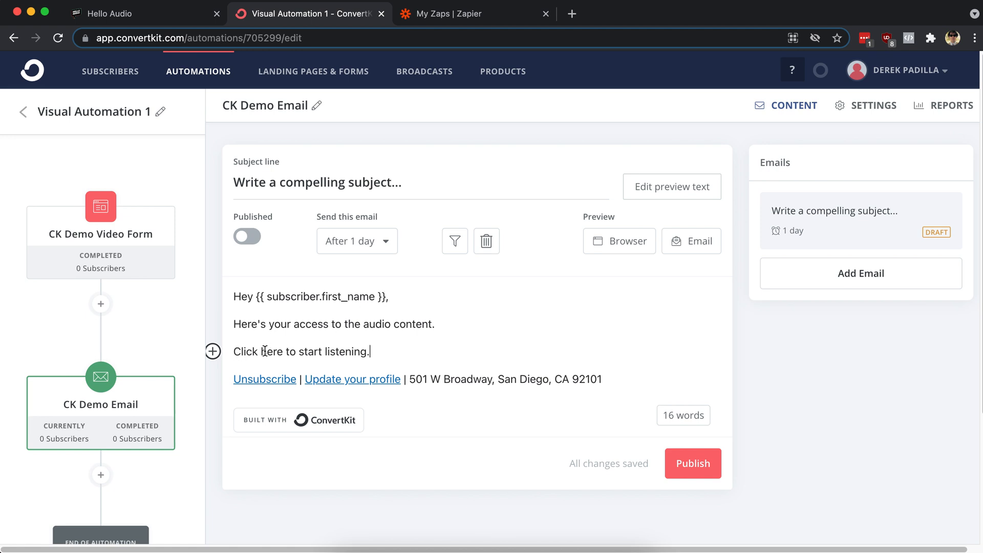
Open CK Demo Video Form in a separate browser tab and copy its custom field label "subscribe link"
left_click(300, 72, "super")
left_click(477, 11)
scroll(365, 347, "down", 3)
left_click(159, 385)
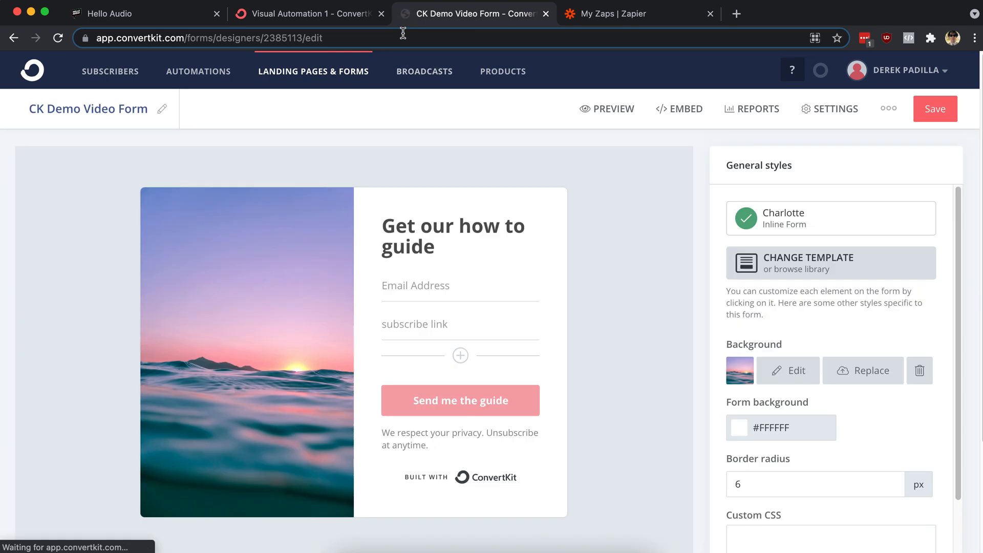
left_click(421, 324)
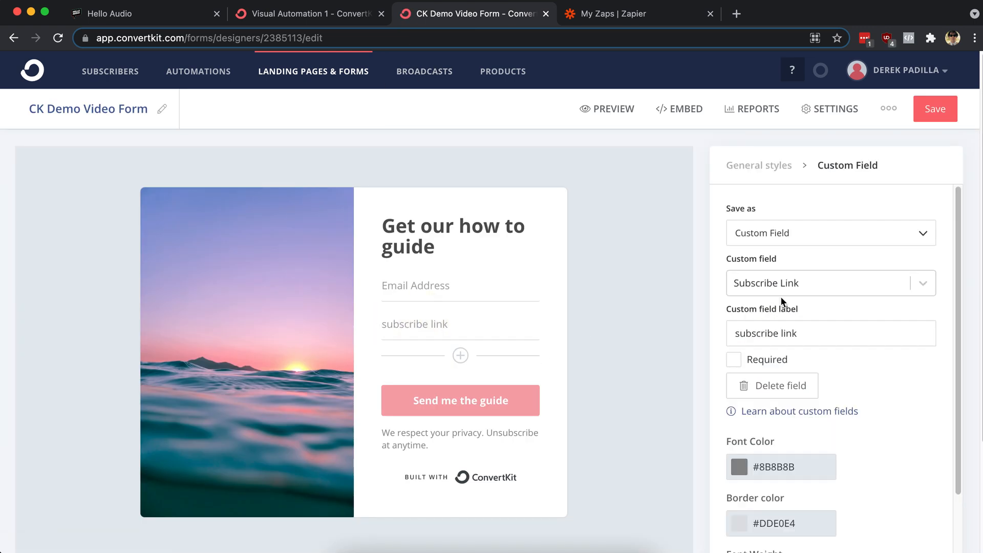
left_click_drag(845, 333, 675, 331)
key("ctrl+c")
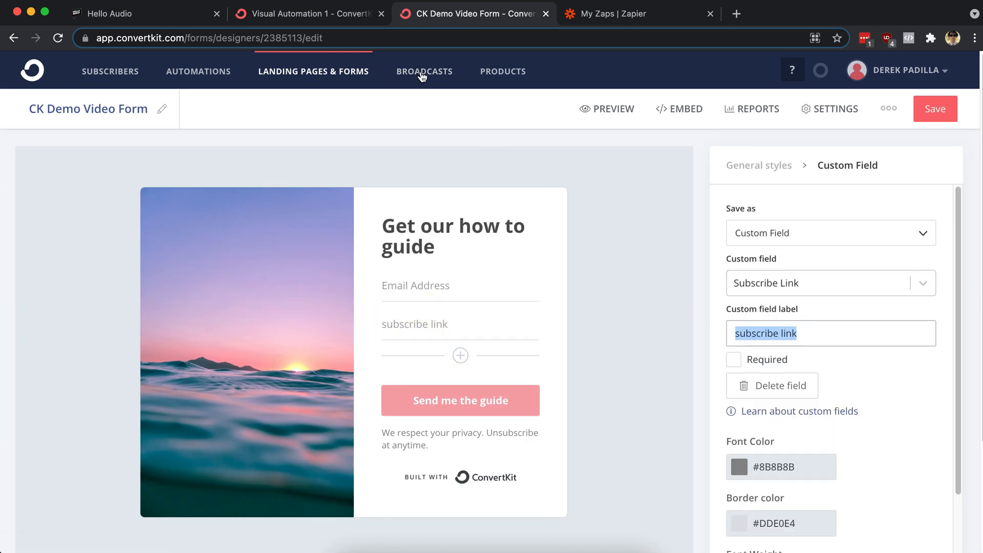
Return to the automation's email and paste the copied field label after "Click here to start listening."
left_click(299, 14)
left_click(409, 350)
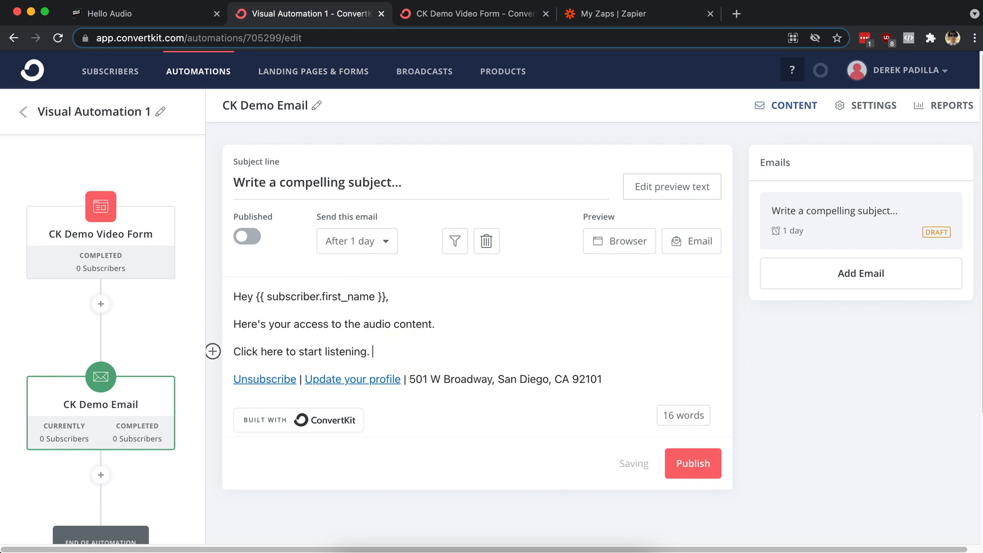
key("ctrl+v")
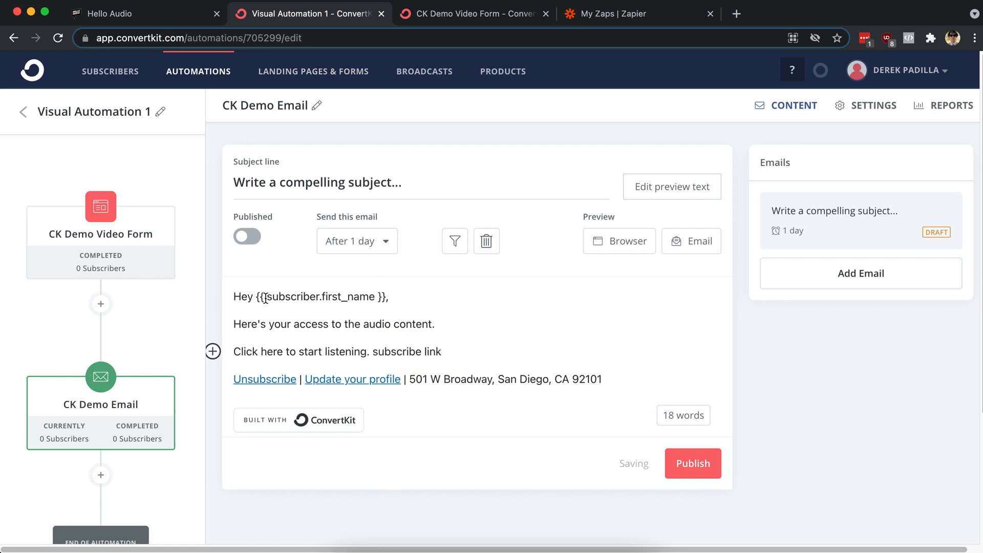
Capitalize the pasted field label in the email as "Subscribe Link"
left_click_drag(258, 297, 384, 295)
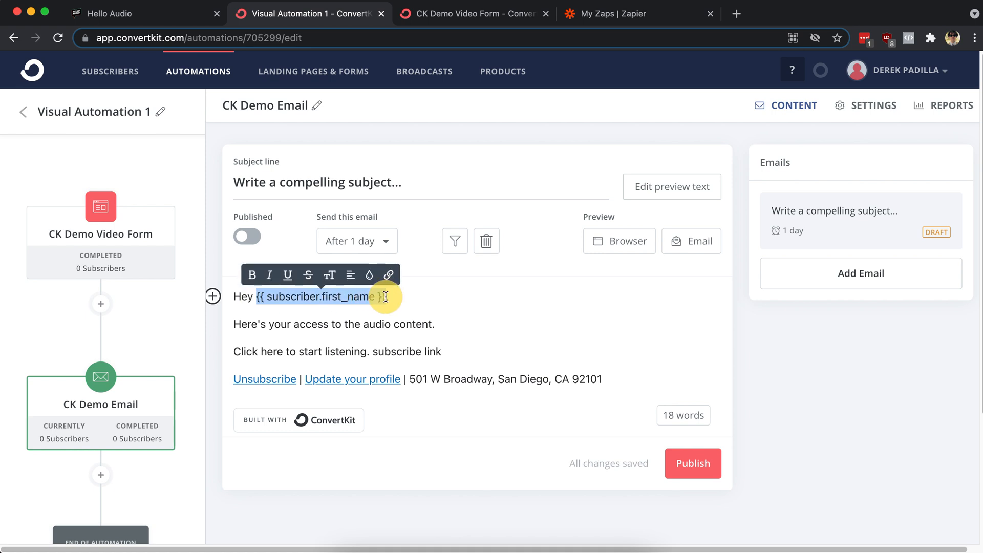
left_click(374, 354)
key("Delete")
type("S")
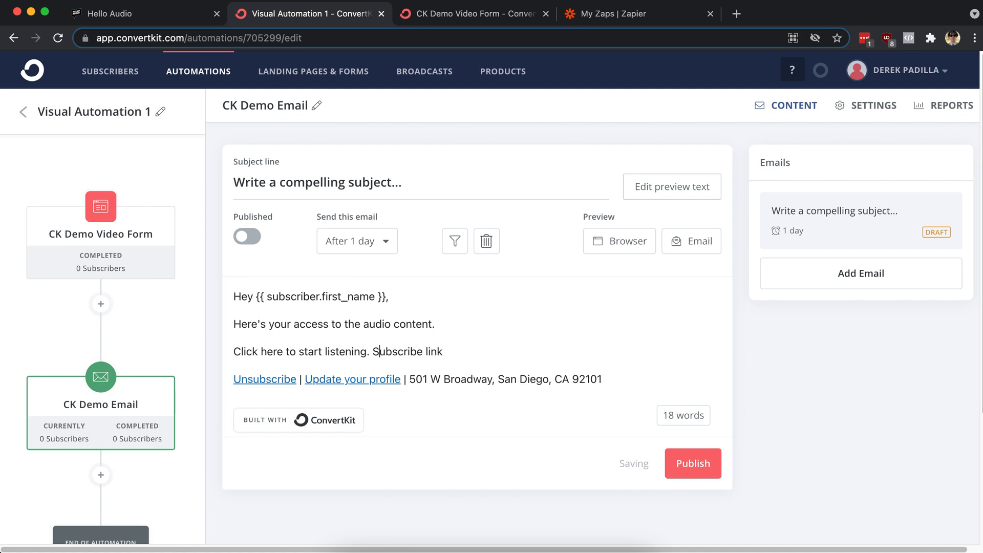
left_click(428, 351)
key("Delete")
type("L")
Insert a copy of the first-name tag after "start listening." and replace its first_name part with the "Subscribe Link" text
left_click(374, 351)
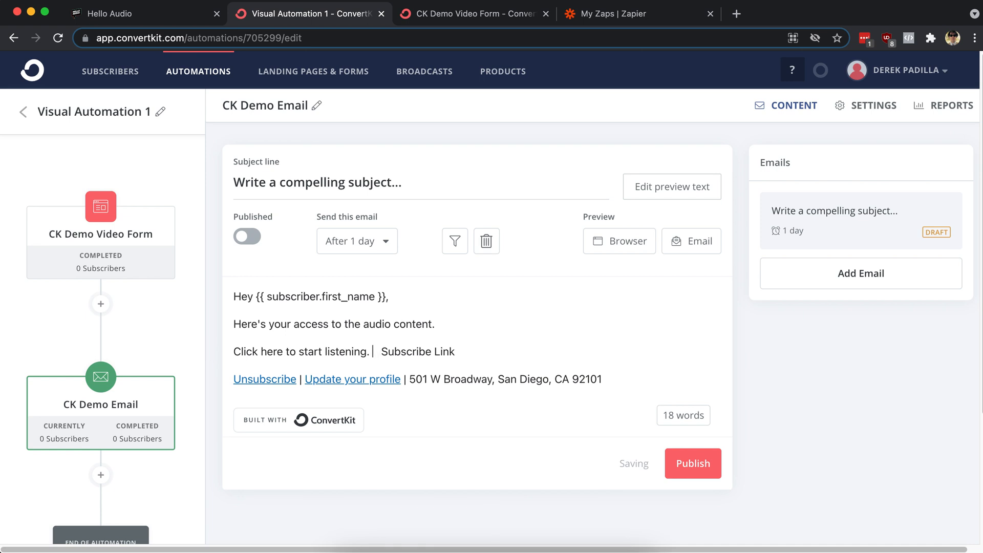
type("{{ subscriber.first_name }}")
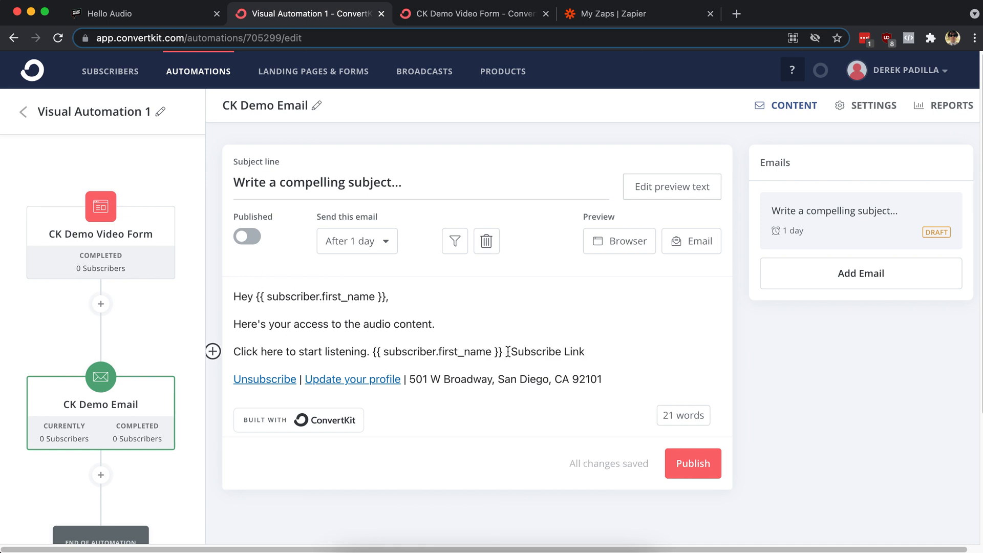
left_click_drag(511, 353, 594, 353)
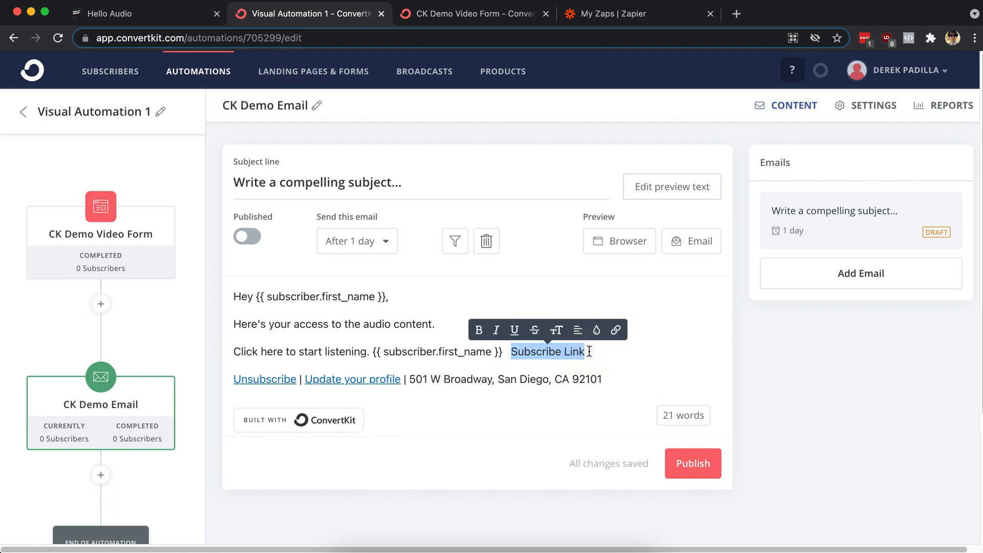
key("BackSpace")
left_click_drag(441, 351, 495, 351)
type("Subscribe Link")
Correct the new tag to lowercase with an underscore so that it reads {{ subscriber.subscribe_link }}
left_click(446, 353)
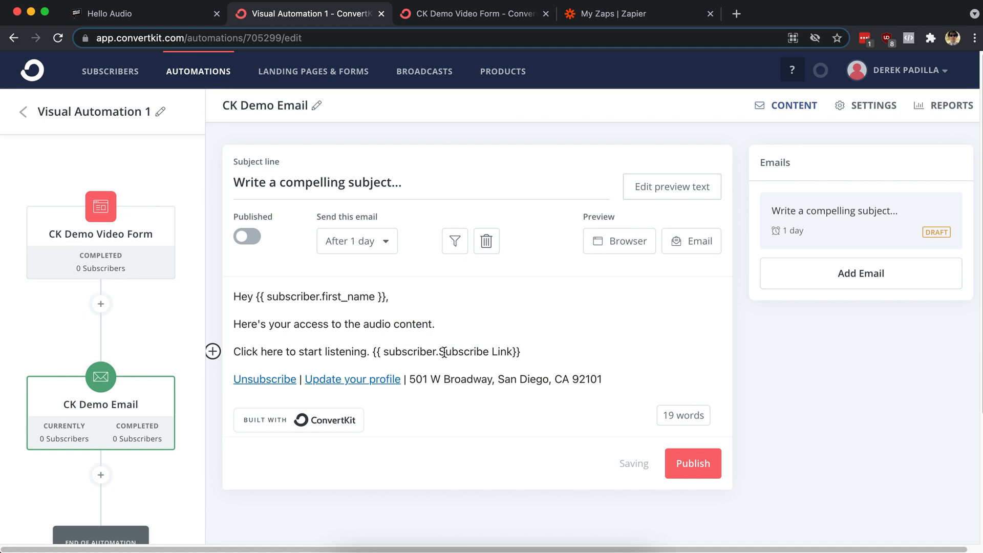
key("BackSpace")
type("s")
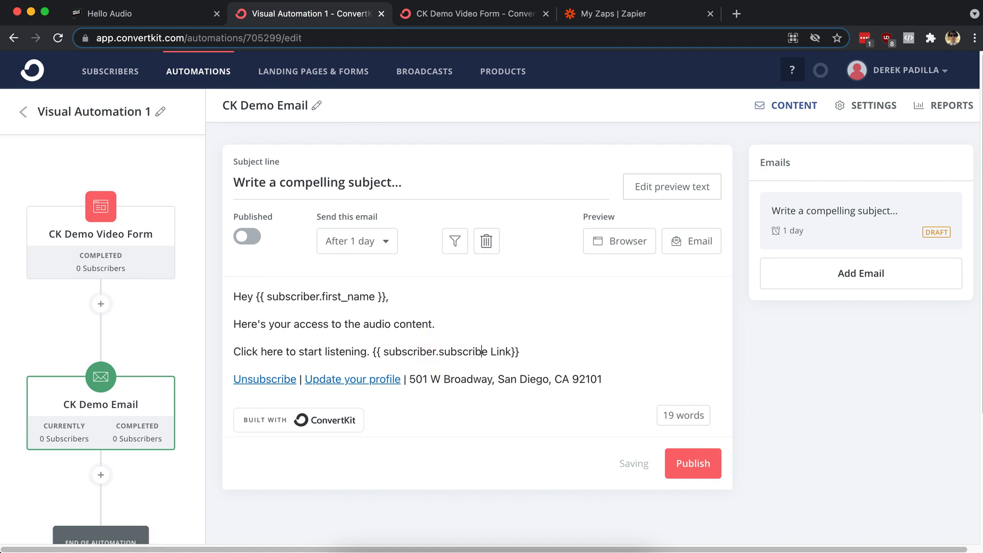
key("BackSpace")
type("_")
key("BackSpace")
type("l")
left_click(528, 354)
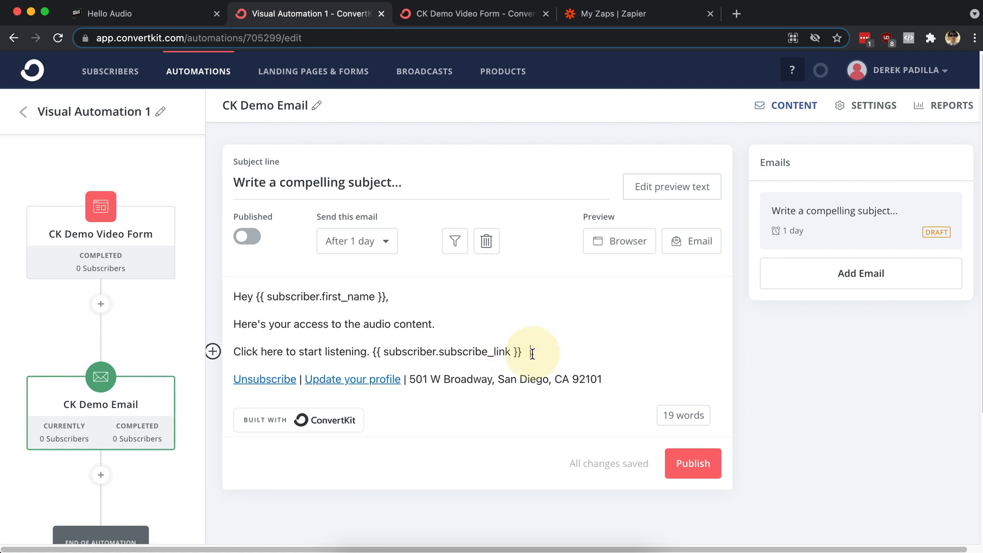
left_click_drag(440, 354, 510, 355)
left_click(531, 355)
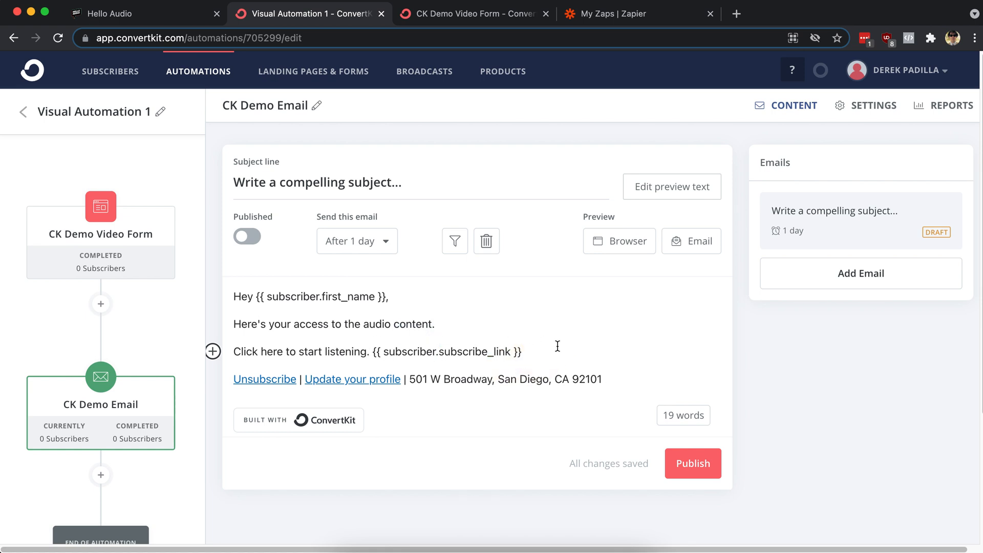
left_click_drag(261, 301, 406, 294)
left_click(427, 298)
Cut {{ subscriber.subscribe_link }} from the last line and add it as the link URL on the words "Click here"
mouse_move(535, 352)
left_mouse_down()
mouse_move(371, 352)
mouse_move(544, 352)
mouse_move(522, 352)
left_mouse_up()
key("ctrl+c")
key("BackSpace")
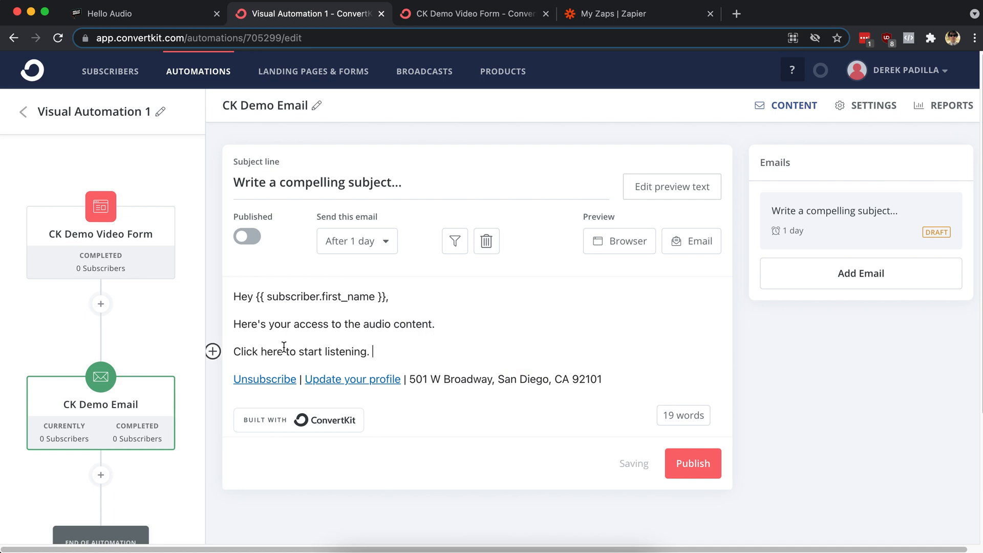
left_click_drag(283, 352, 234, 351)
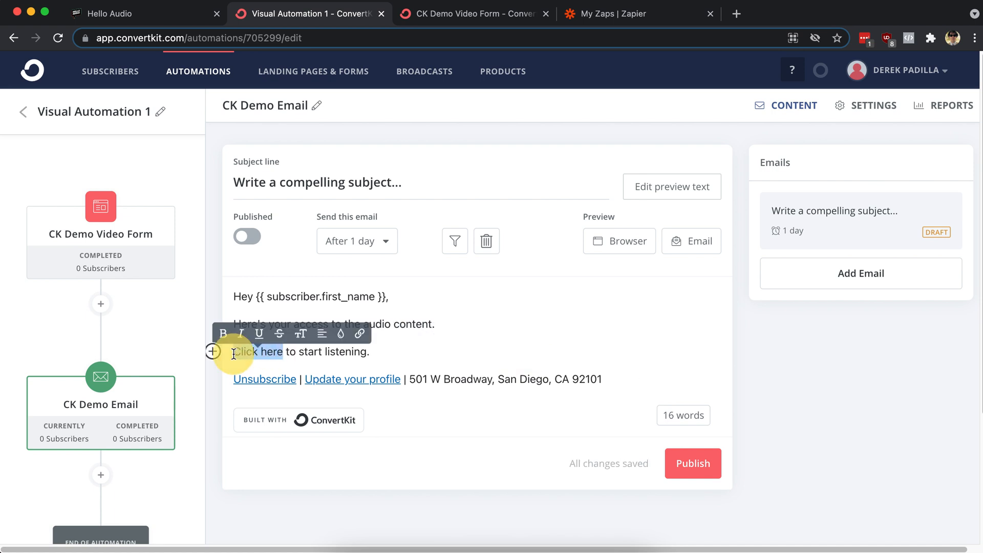
left_click(360, 330)
key("ctrl+v")
left_click(322, 318)
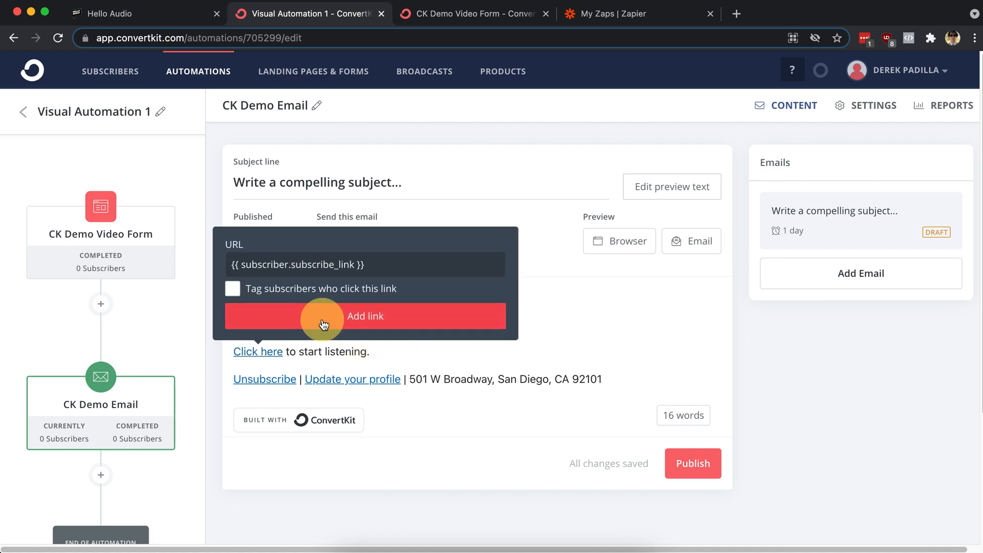
Insert a button on a new line below "Click here to start listening." and label it "Start Listening"
left_click(384, 351)
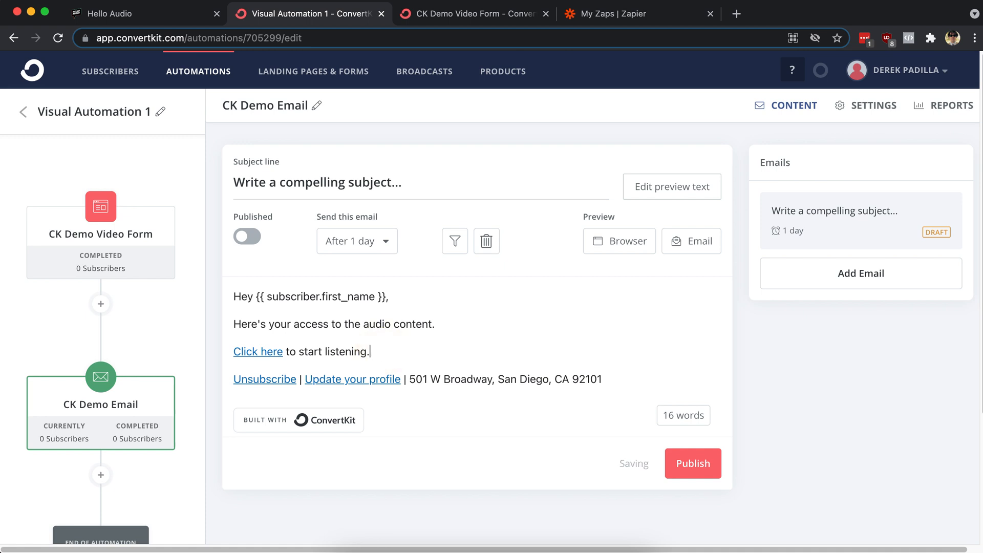
key("Return")
left_click(212, 379)
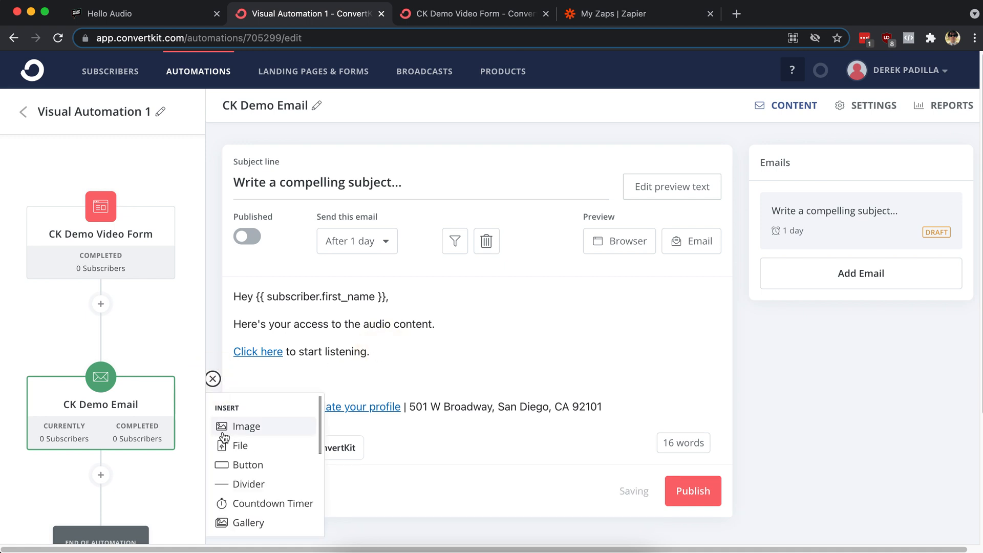
left_click(236, 465)
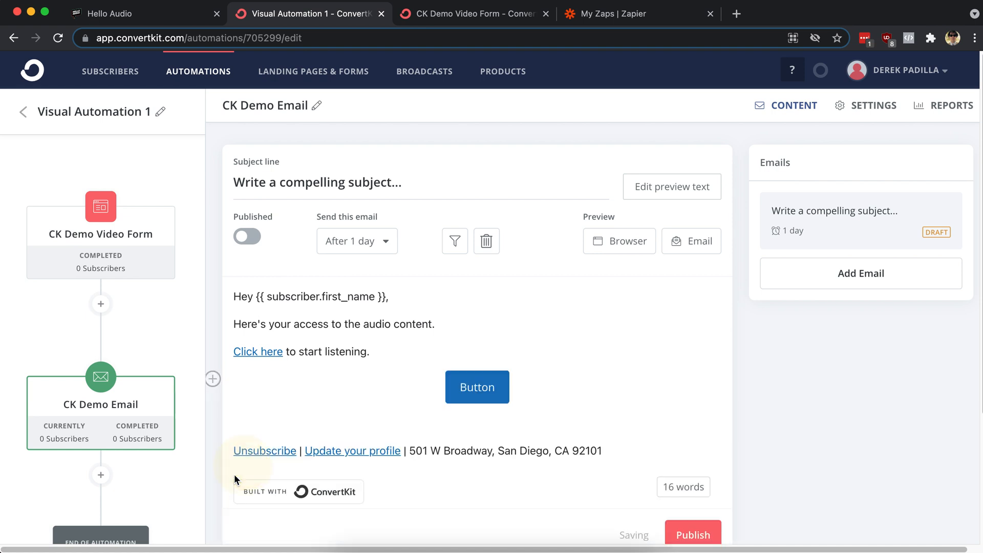
type("Start Listen")
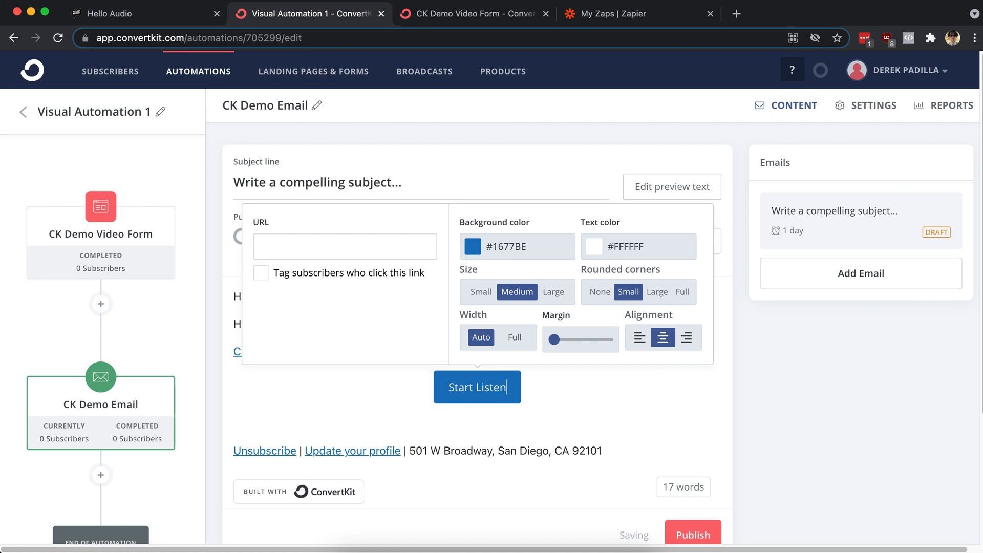
type("ing")
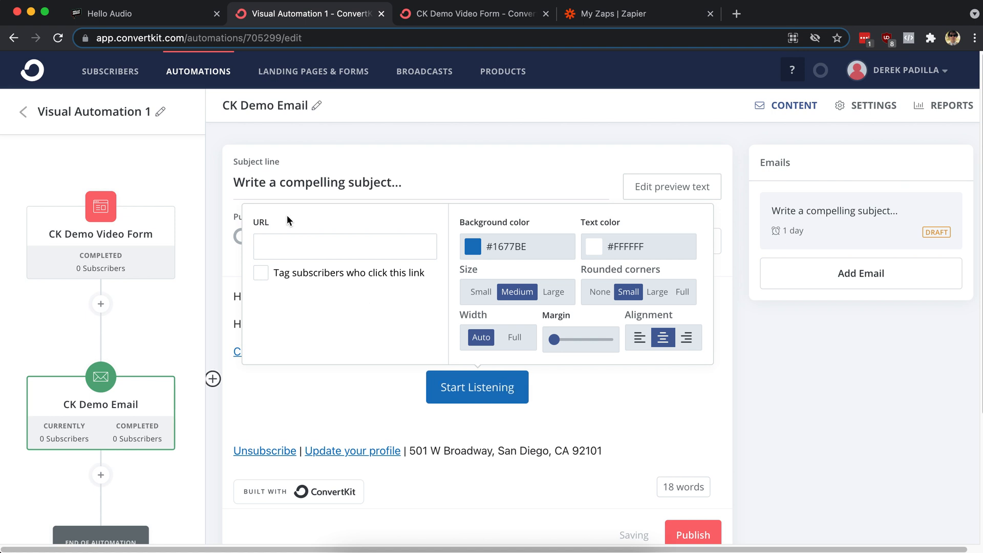
Set the "Start Listening" button's URL to {{ subscriber.subscribe_link }}
key("super+v")
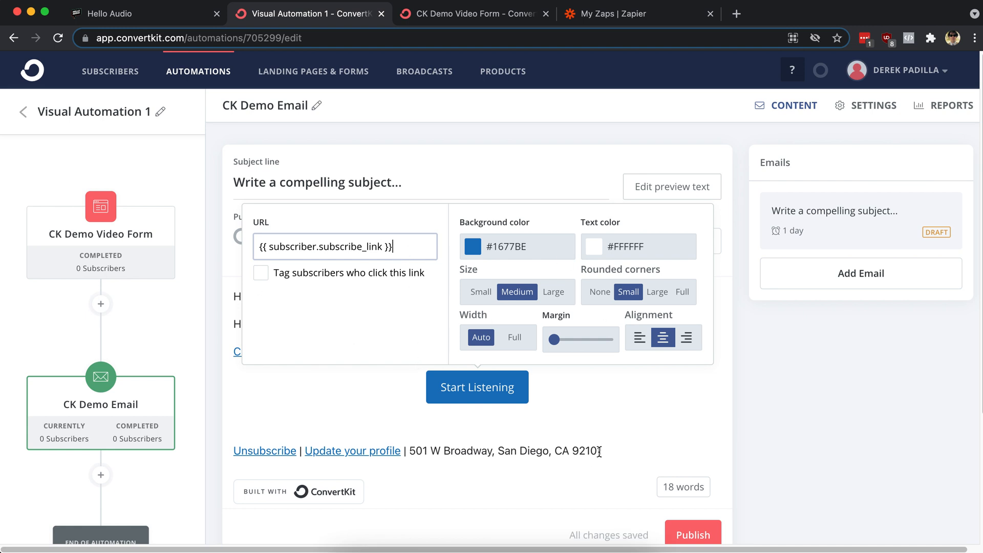
left_click(593, 428)
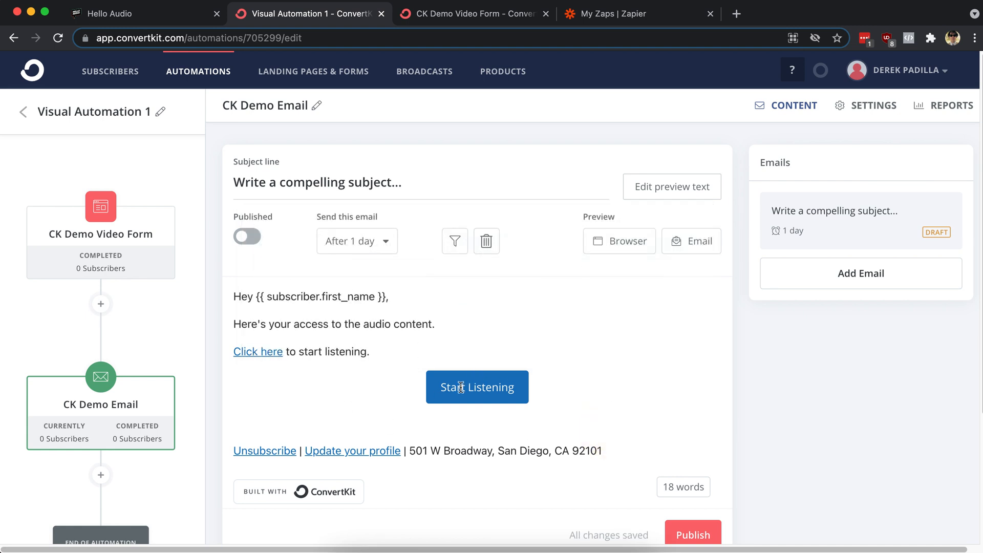
left_click(409, 346)
Set the email's send delay to 0 days so that it goes out immediately
left_click(387, 247)
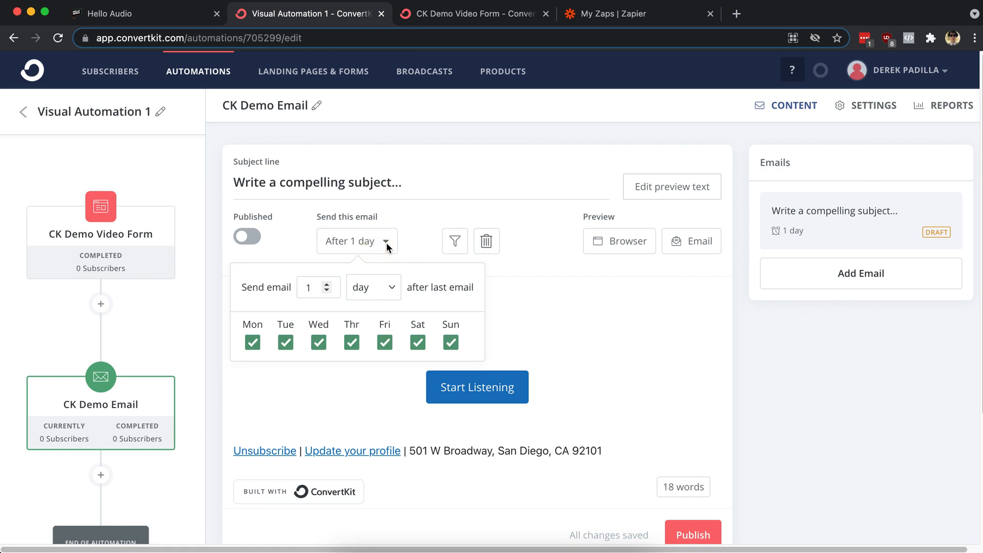
left_click(327, 291)
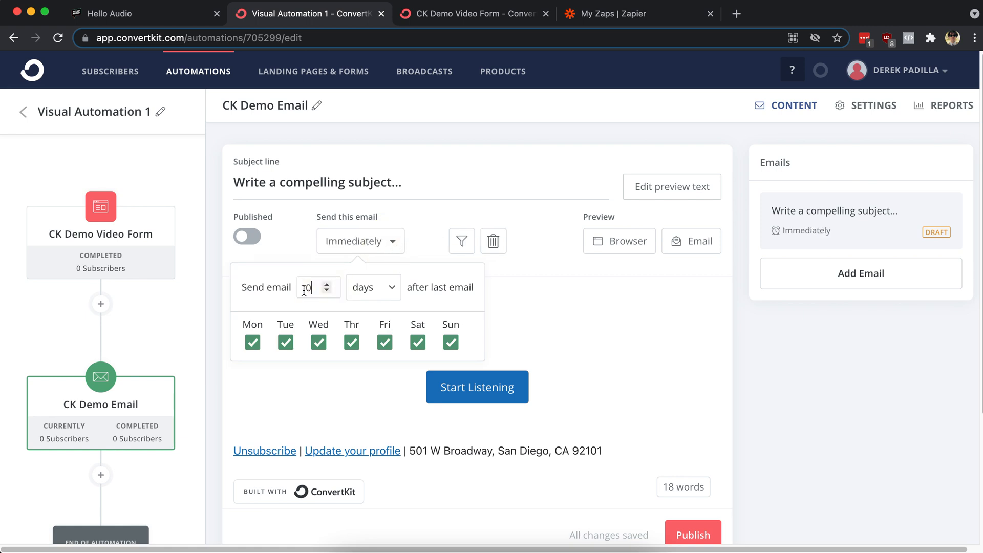
left_click(569, 312)
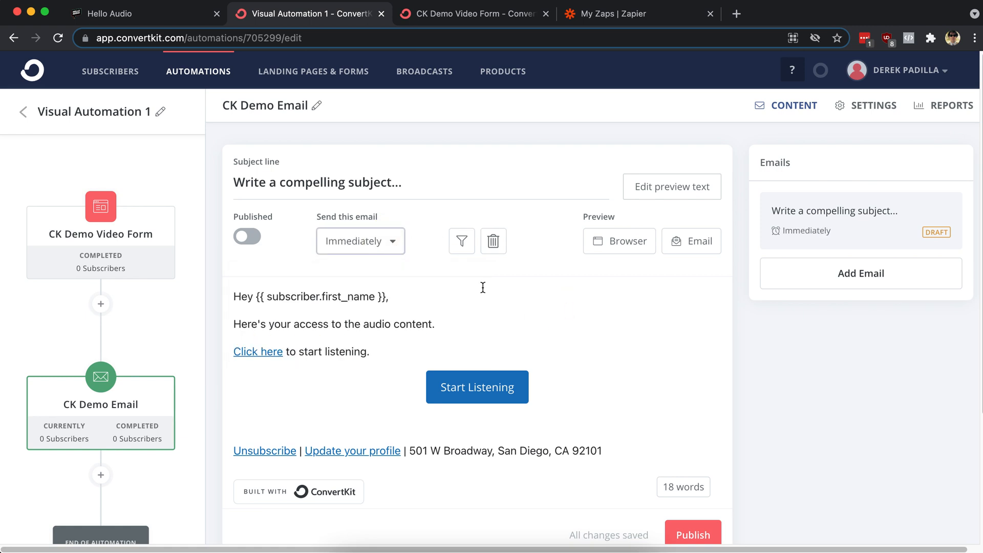
left_click(394, 241)
left_click(536, 329)
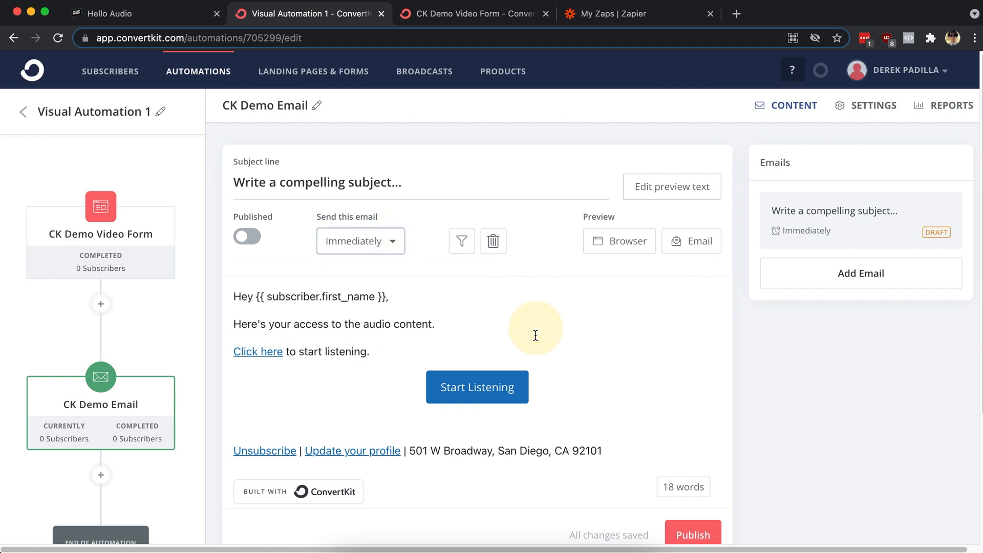
Replace the email's placeholder subject line with "Here's your audio access :)"
scroll(628, 317, "down", 3)
scroll(619, 159, "up", 3)
left_click(429, 184)
left_click_drag(406, 184, 211, 168)
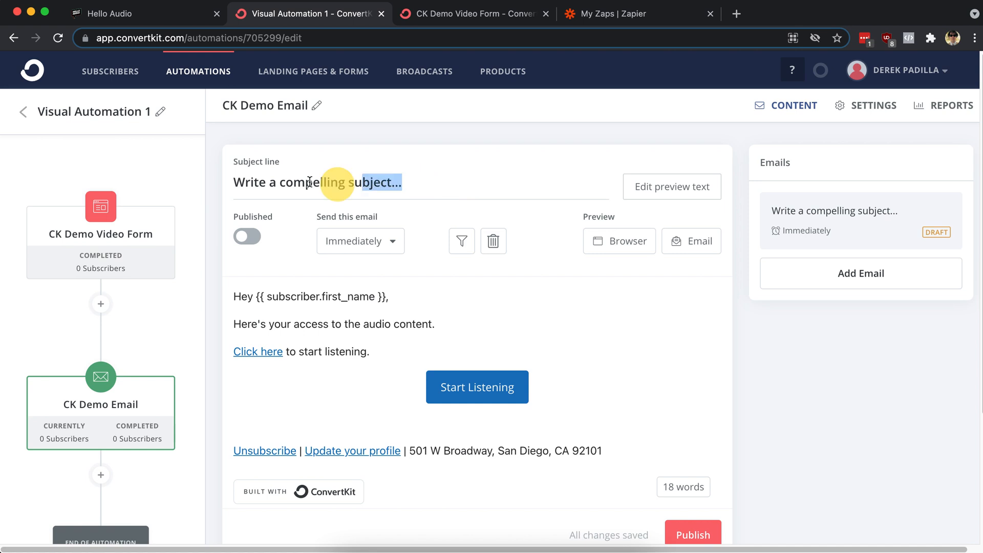
type("Here's your audio access :)")
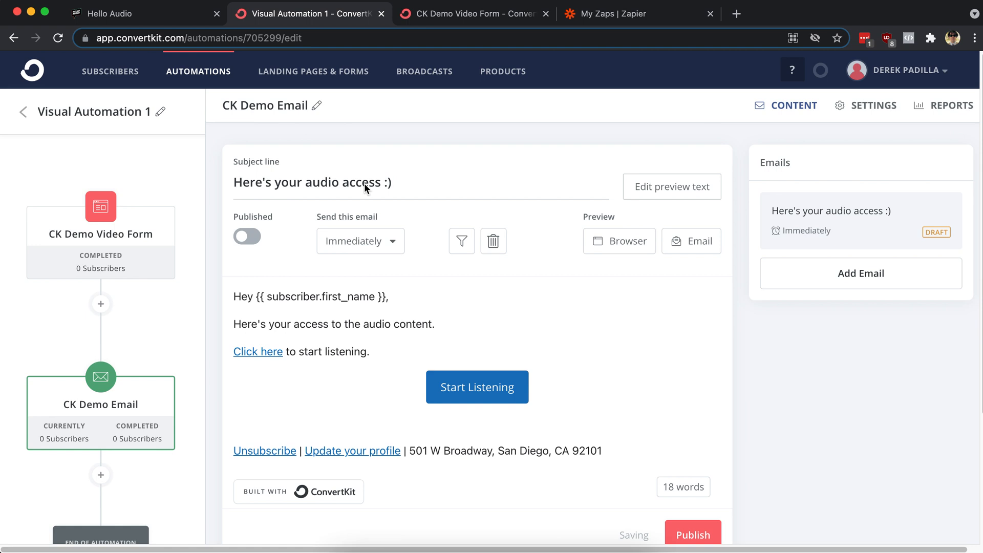
left_click(477, 304)
Switch the email to published and publish its changes
left_click(246, 237)
left_click(579, 409)
scroll(669, 372, "down", 3)
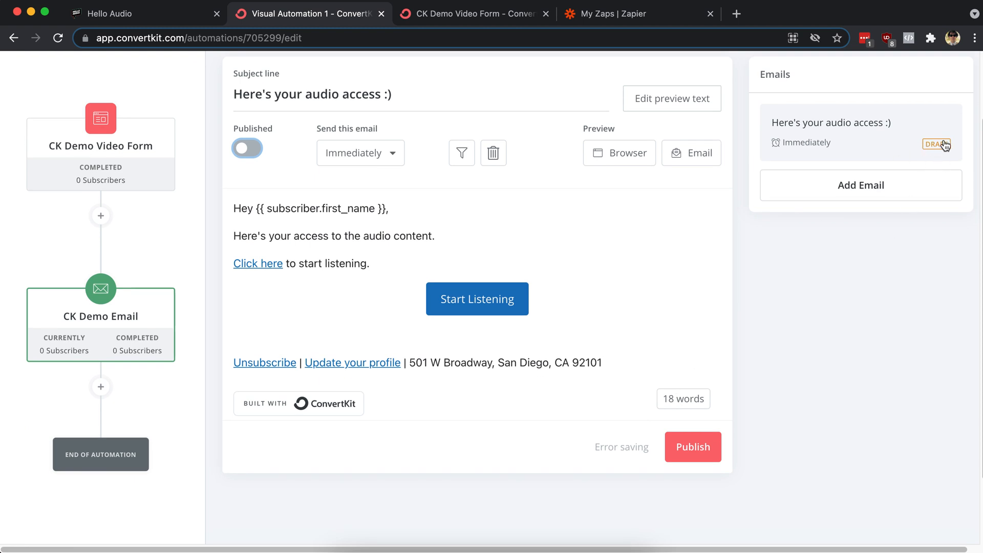
left_click(695, 448)
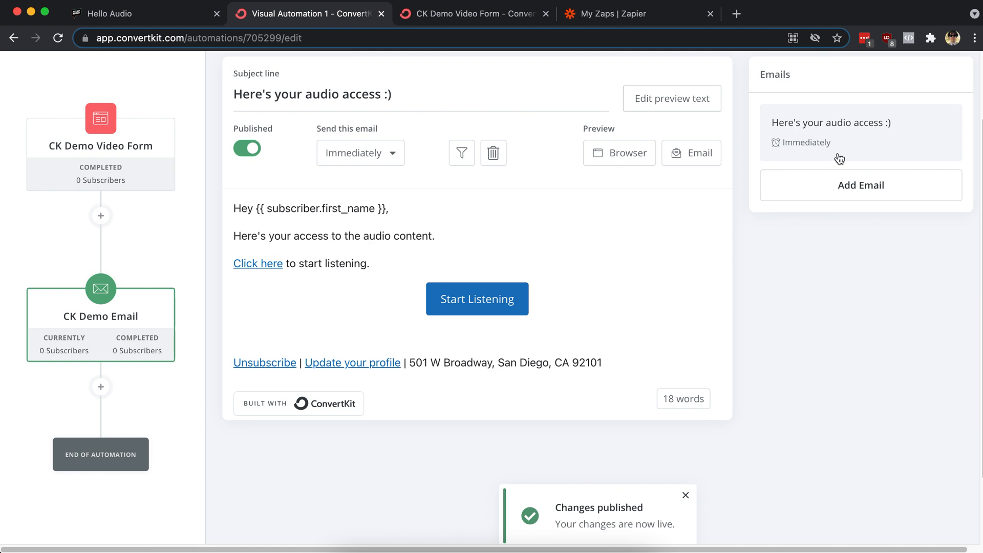
Rename the automation from its default title to "CK Video Automation"
scroll(497, 357, "up", 3)
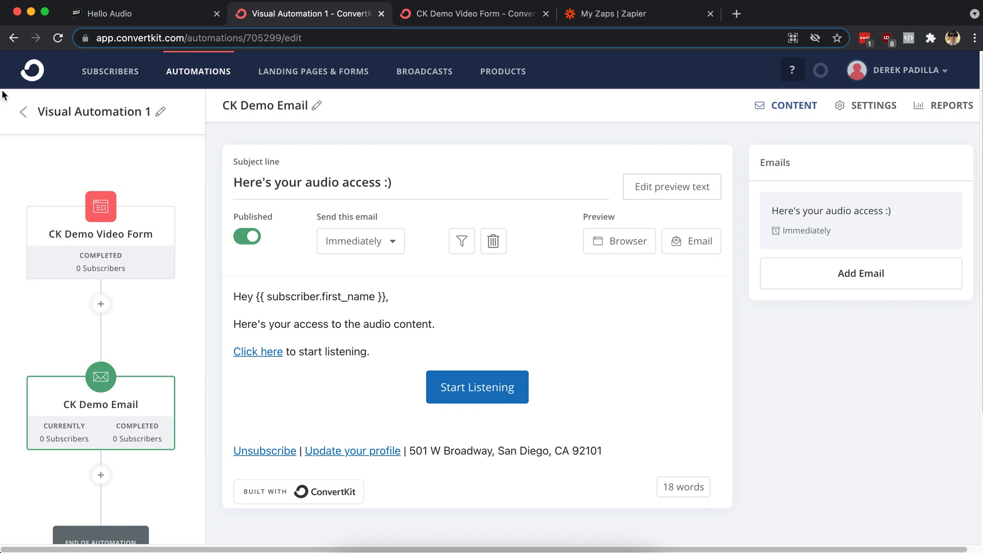
left_click(161, 111)
left_click(99, 116)
triple_click(122, 117)
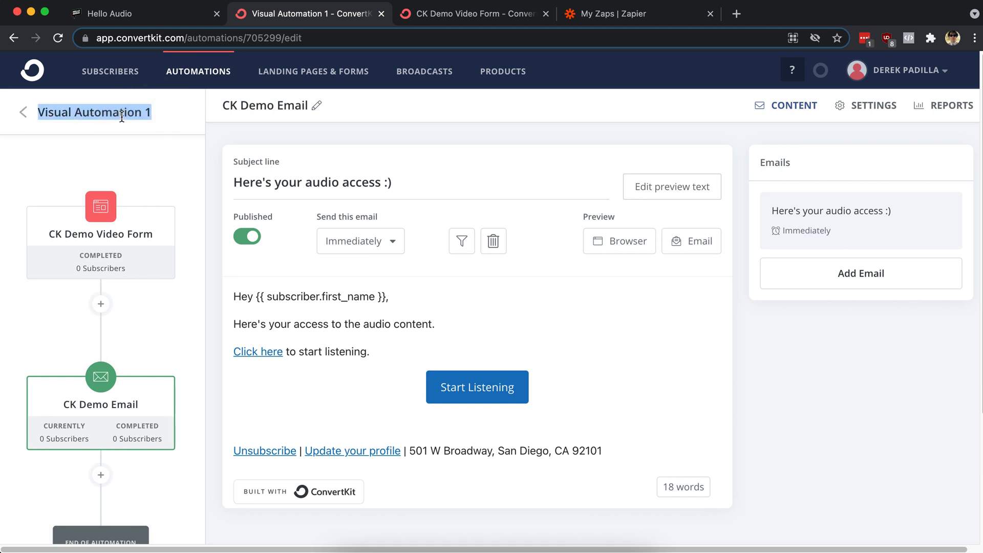
type("CK Video")
key("BackSpace")
key("BackSpace")
key("BackSpace")
key("BackSpace")
type("ideo Automation")
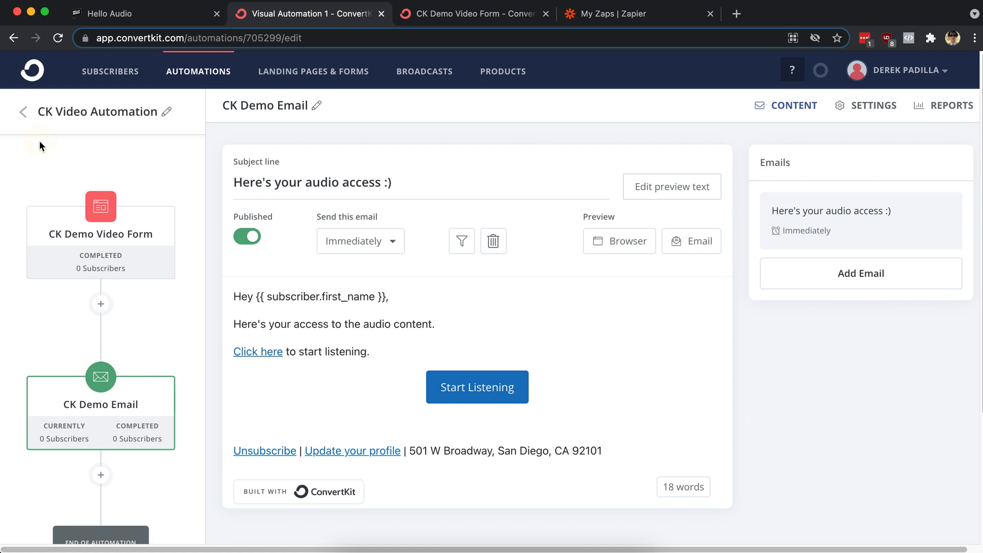
Return to the automation's full flow view and turn the automation on, confirming the change to live
left_click(23, 114)
scroll(160, 192, "down", 1)
scroll(306, 233, "down", 2)
scroll(308, 238, "up", 3)
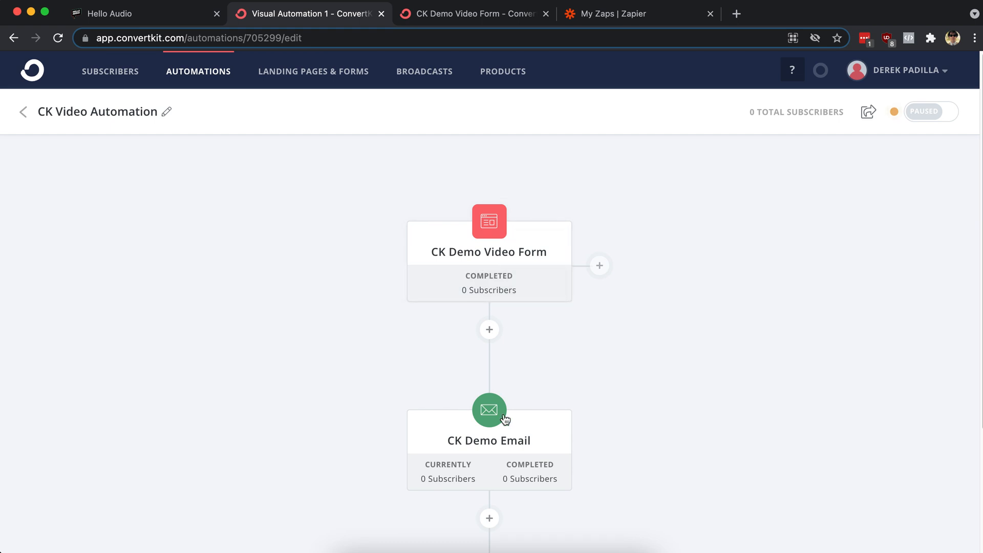
scroll(495, 433, "down", 1)
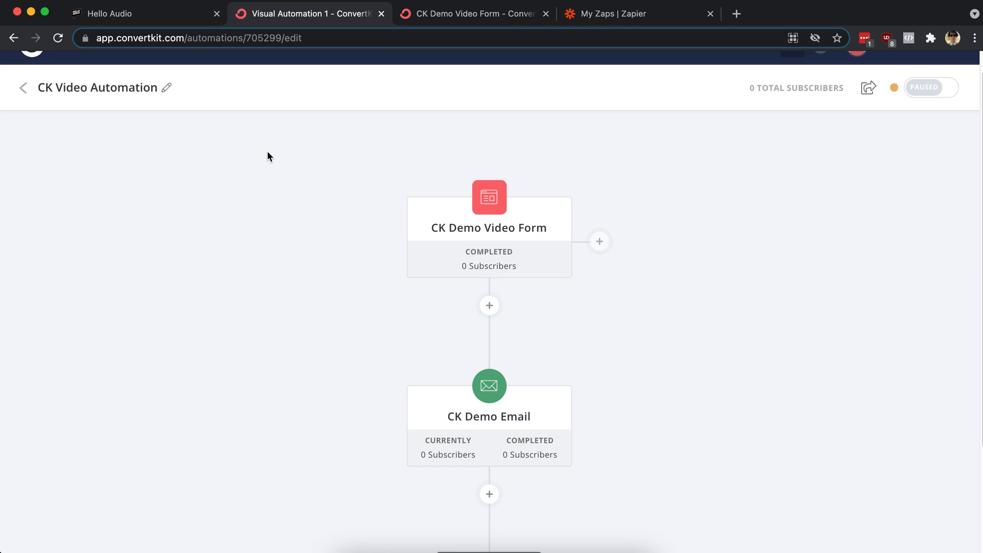
scroll(359, 154, "up", 1)
left_click(933, 113)
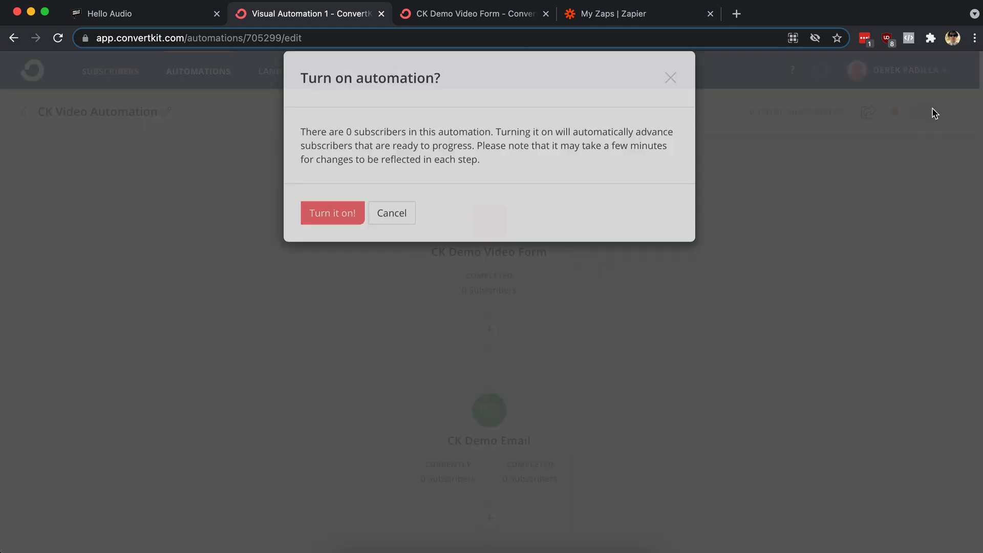
left_click(329, 240)
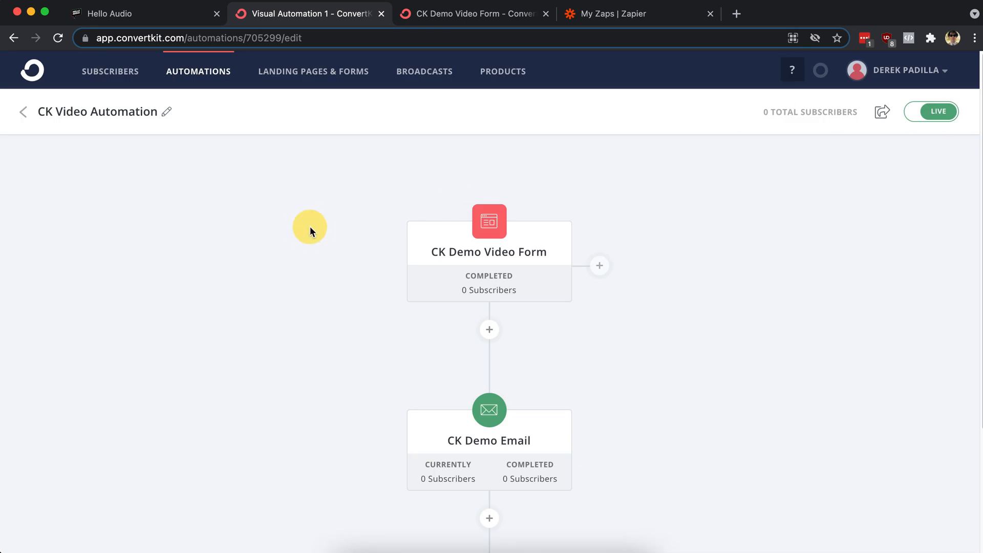
Close the CK Demo Video Form tab, switch to Zapier, search the connected apps for "convert" and open ConvertKit's connections
middle_click(486, 16)
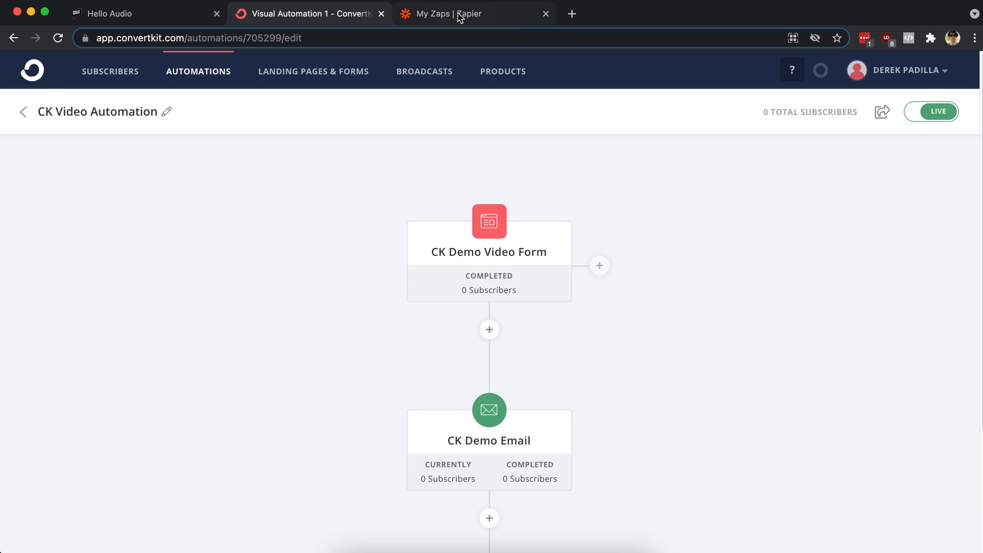
left_click(463, 17)
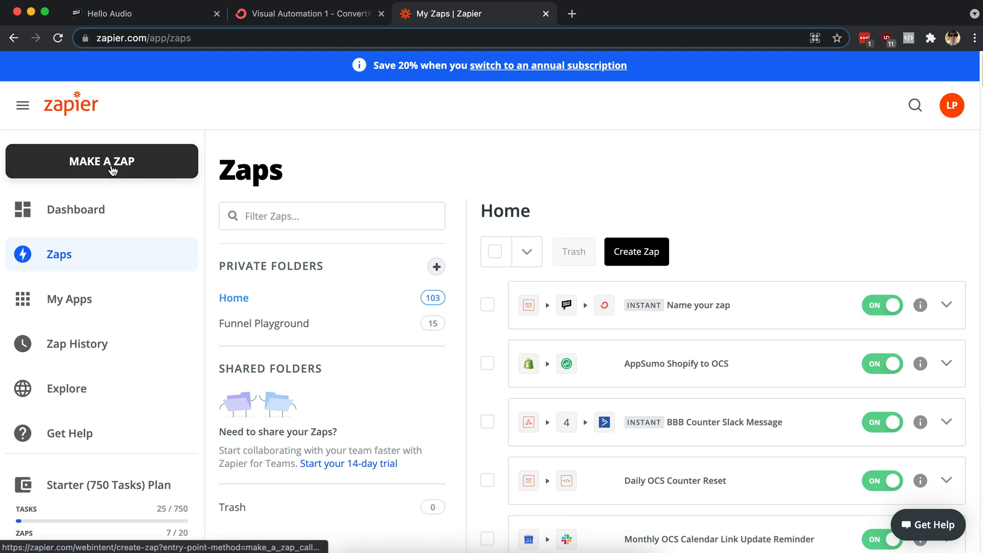
left_click(76, 304)
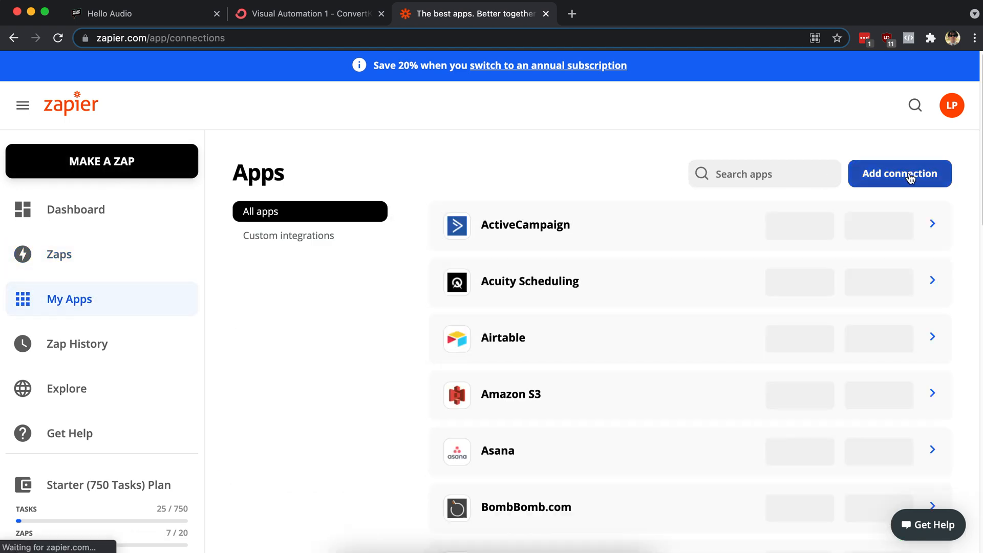
left_click(763, 177)
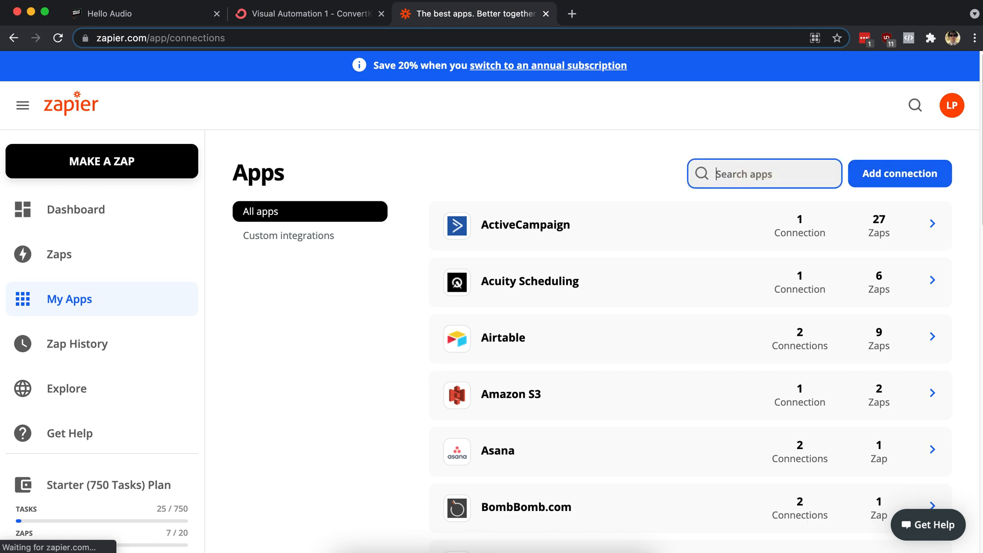
type("convert")
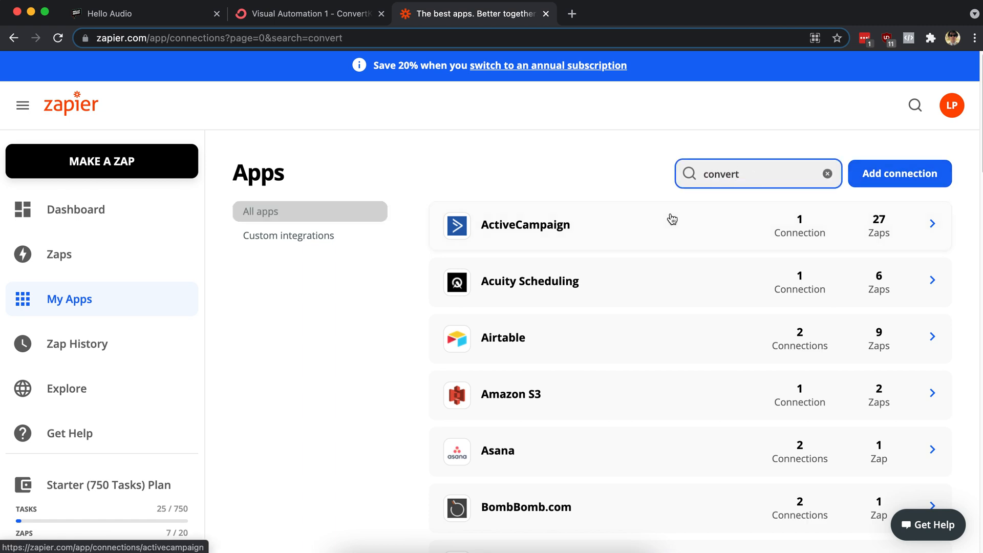
left_click(526, 232)
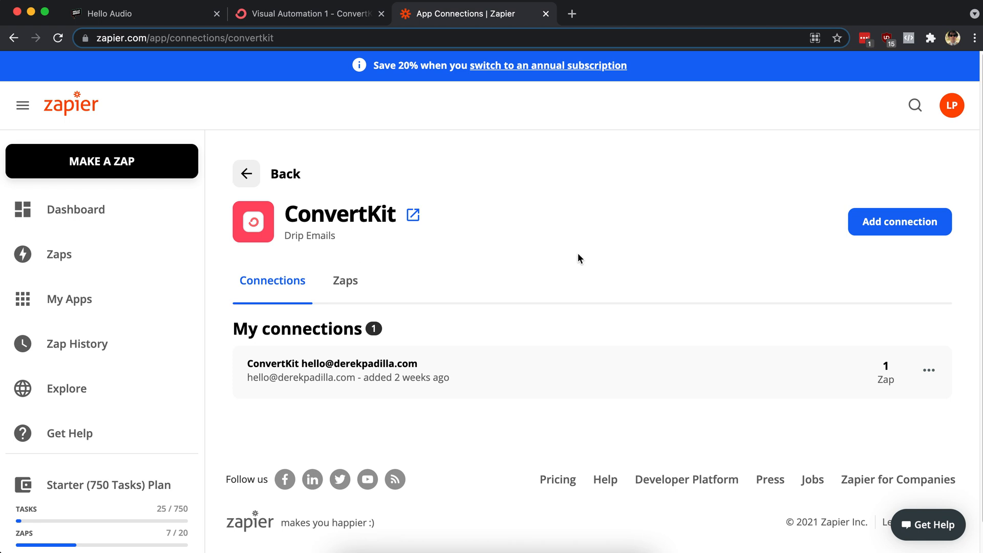
Create a new zap with ConvertKit as the trigger app and examine its available trigger events
left_click(118, 164)
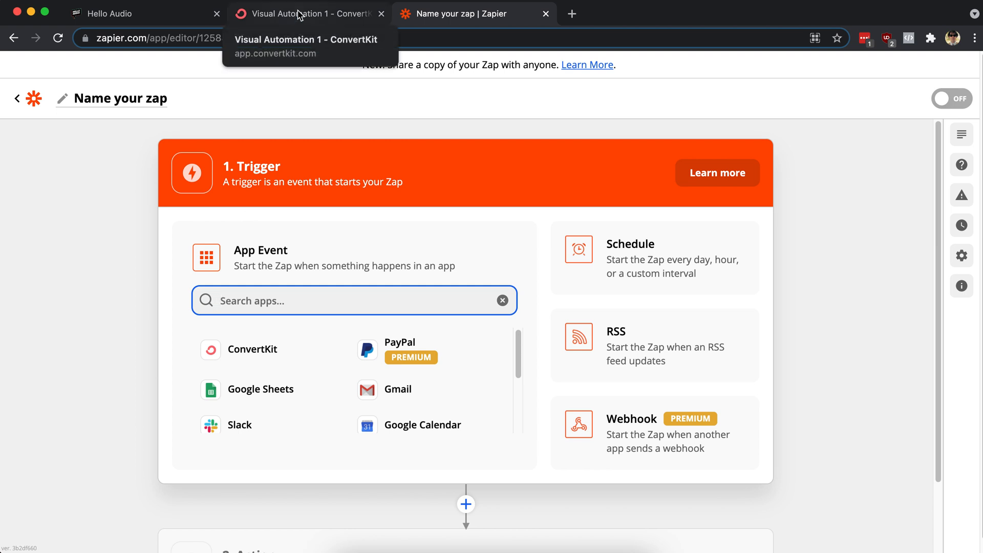
left_click(257, 363)
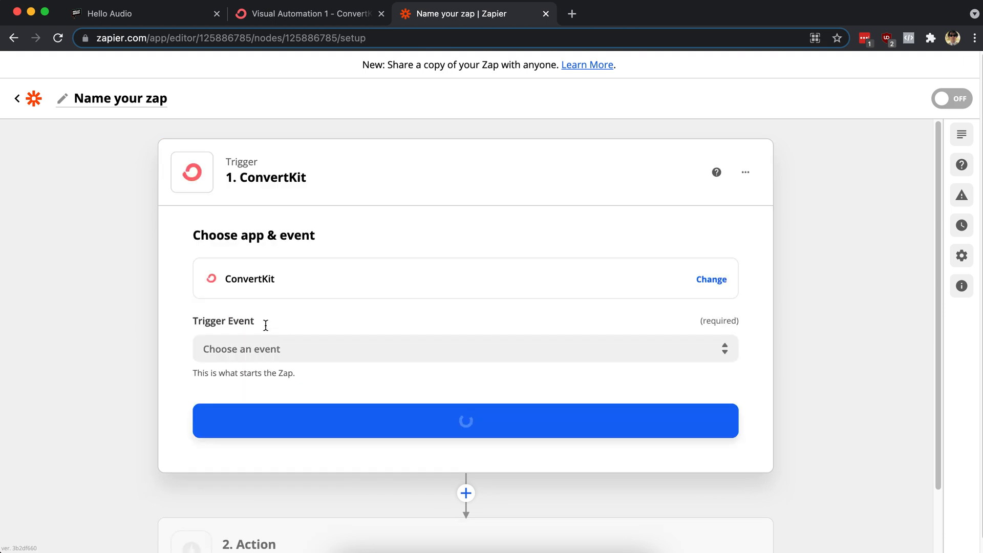
left_click(277, 349)
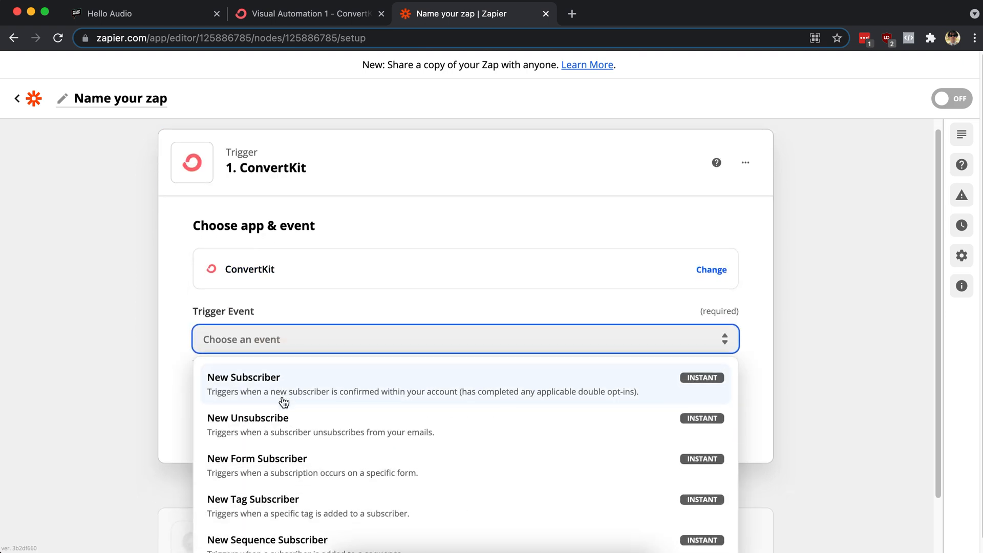
scroll(279, 410, "down", 2)
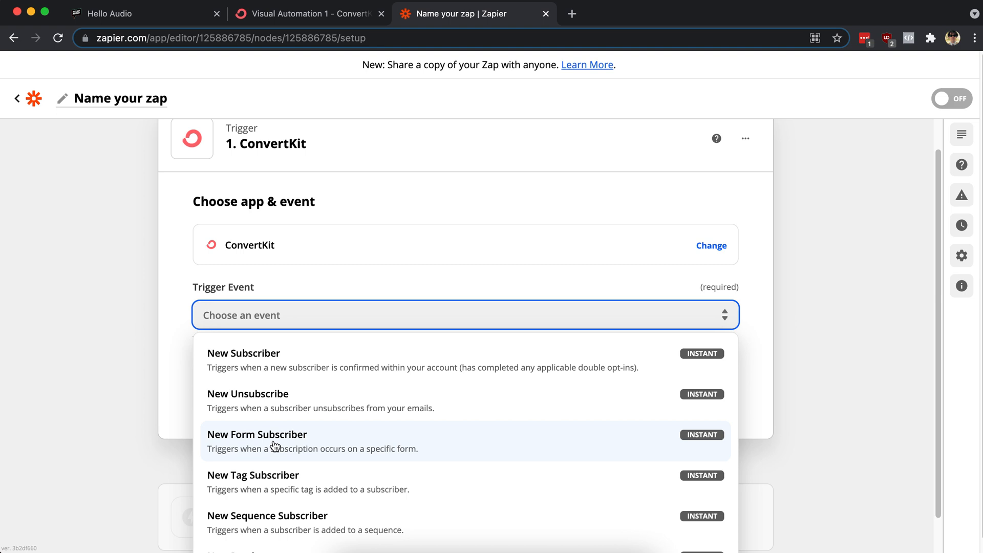
scroll(282, 358, "up", 2)
Search the trigger apps for "emai" and change the zap's trigger app to Email by Zapier
left_click(287, 283)
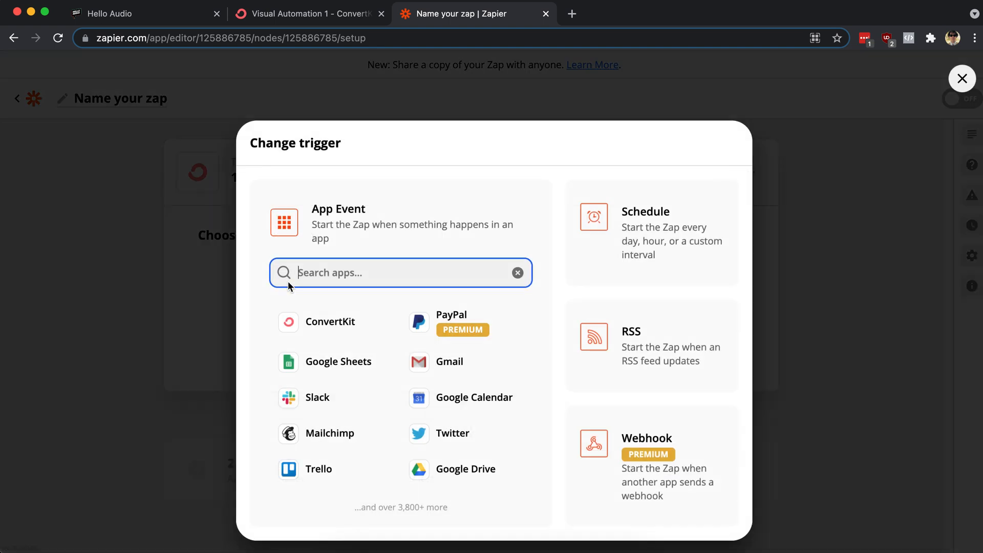
type("emai")
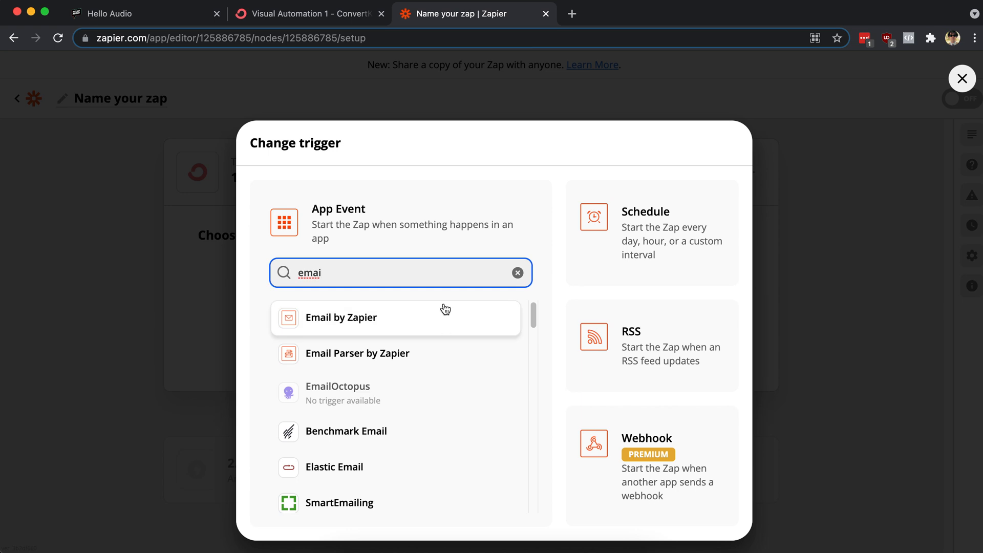
left_click(445, 309)
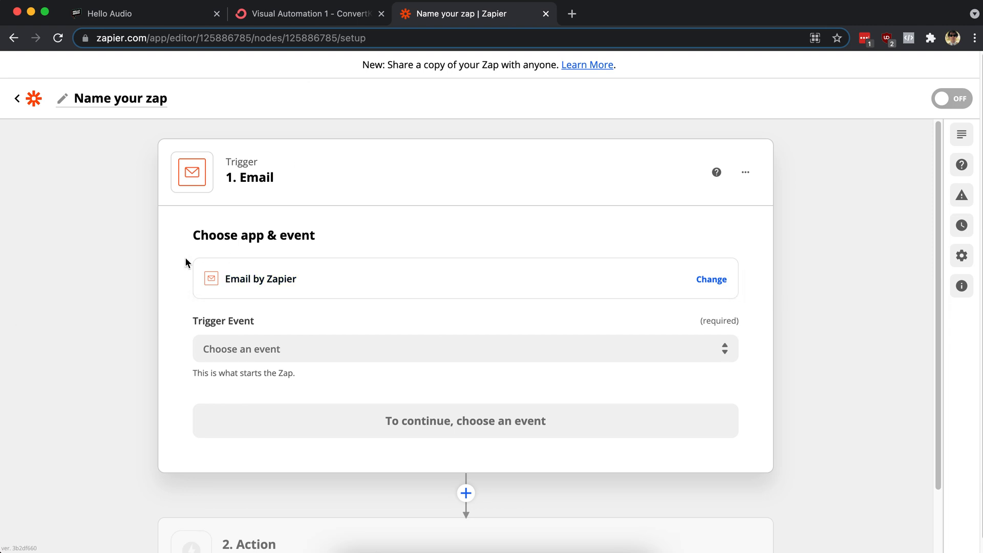
Set the Email by Zapier trigger event to New Inbound Email and continue to the trigger setup
scroll(169, 272, "down", 2)
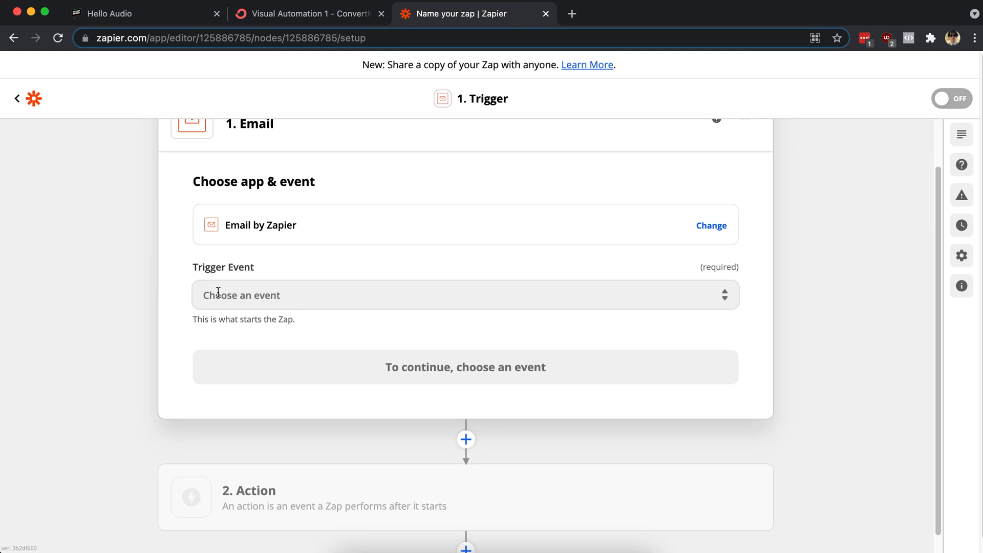
scroll(81, 177, "up", 2)
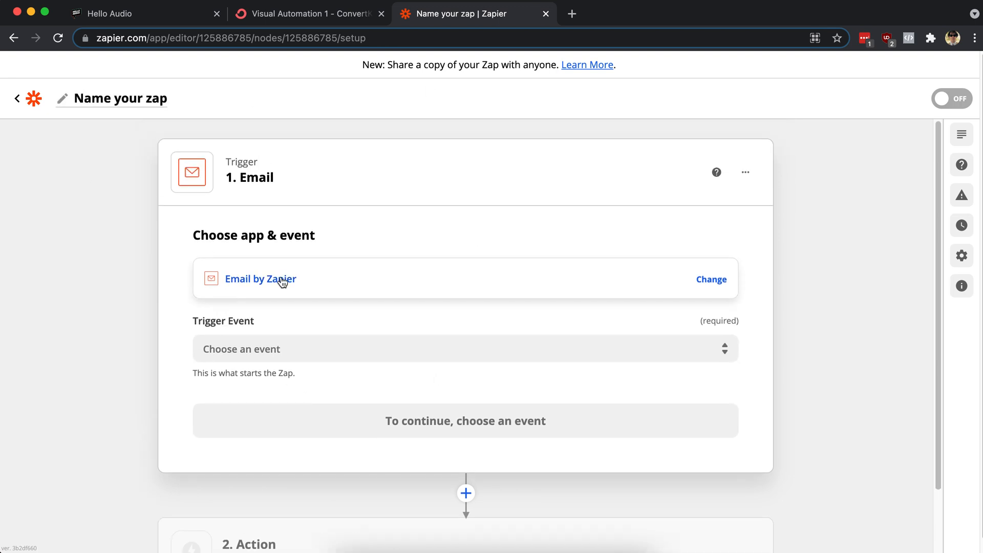
left_click(250, 356)
left_click(248, 398)
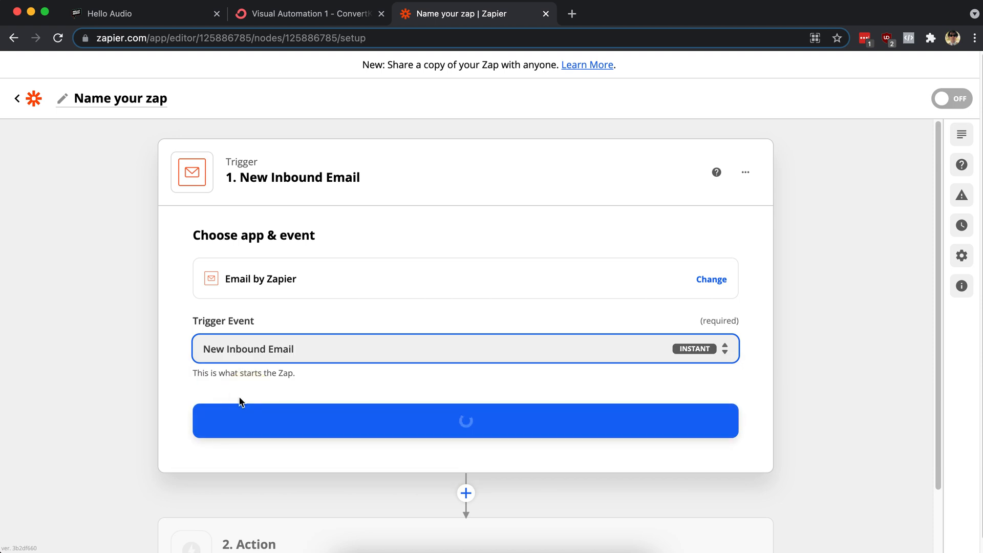
left_click(467, 419)
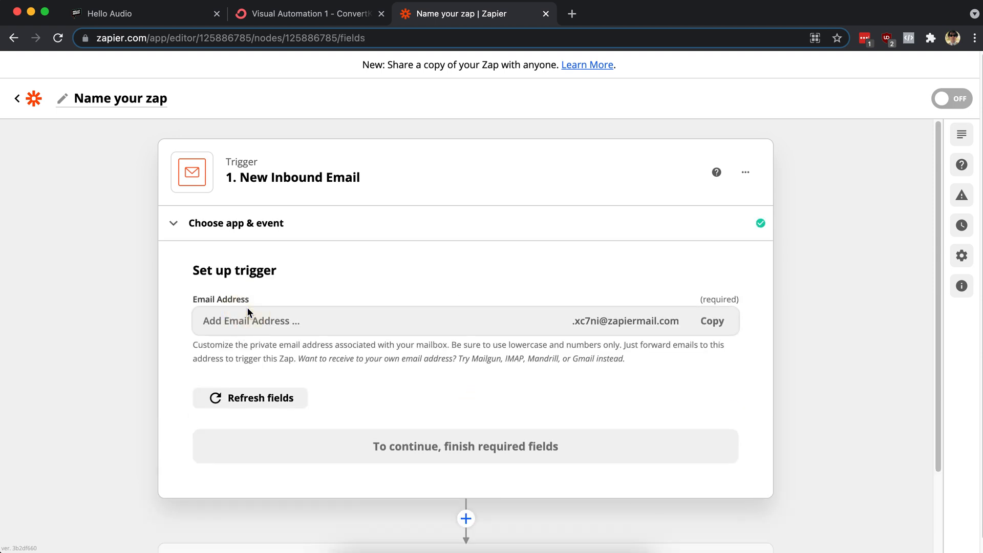
Set the trigger mailbox prefix to "ckdemovideo", copy the full mailbox address and continue to the trigger test
left_click(250, 323)
type("ckdemovideo")
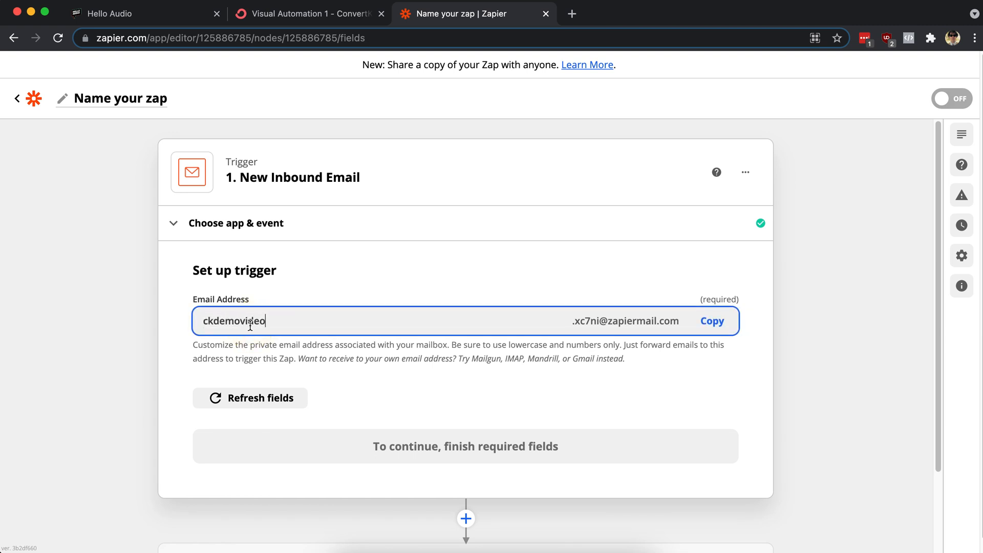
left_click(704, 327)
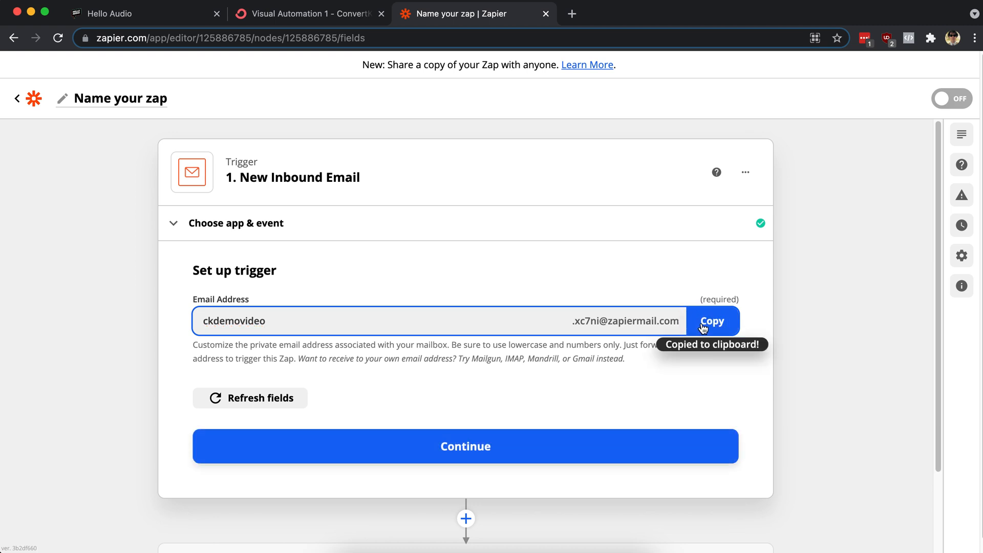
left_click(480, 456)
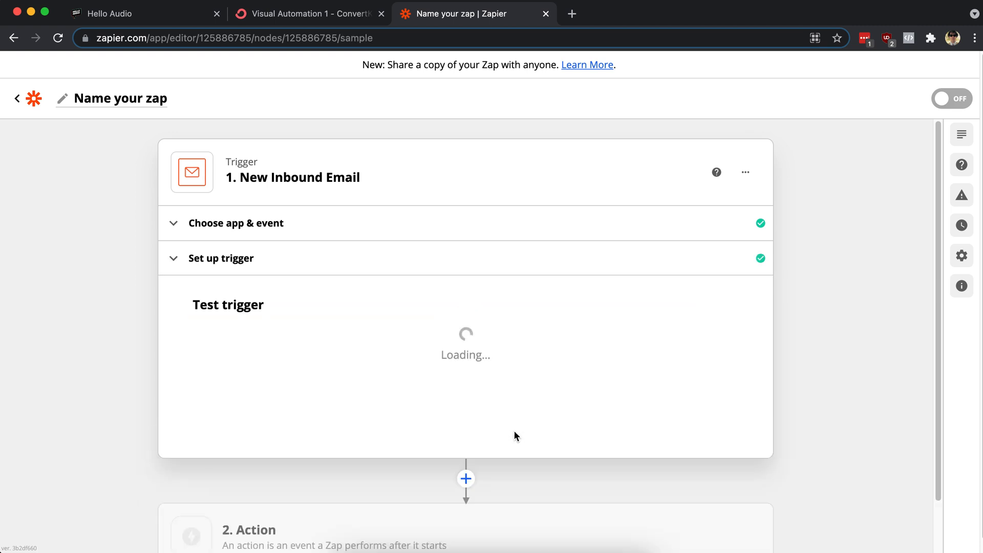
scroll(305, 414, "down", 4)
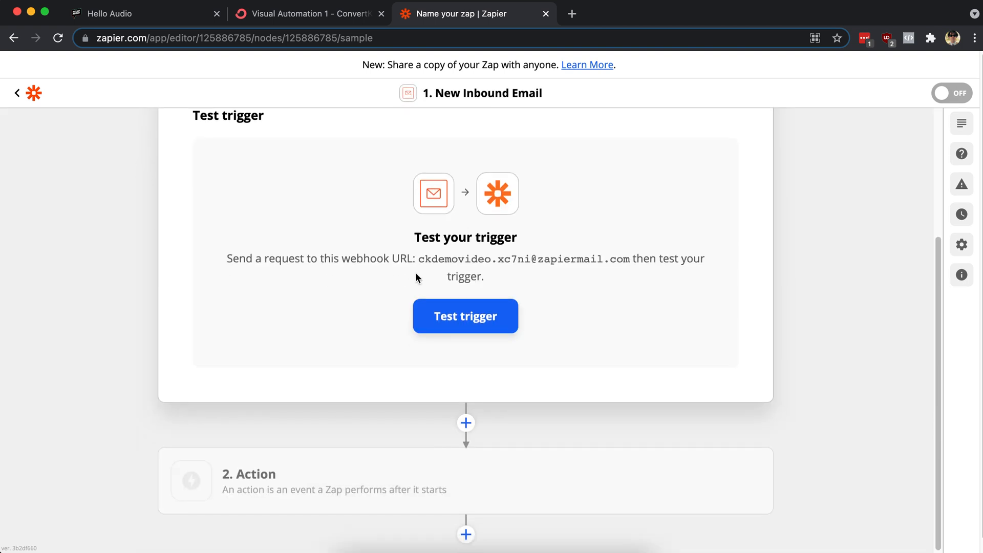
scroll(380, 273, "up", 3)
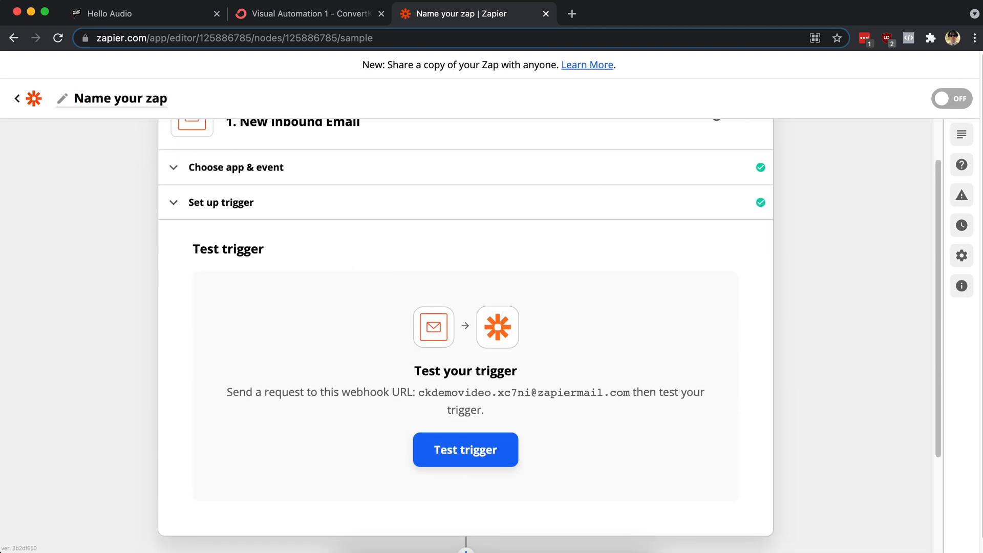
Switch to the Gmail inbox and send a message to the copied mailbox address with "asdfasdf" as subject and body
key("super+Tab")
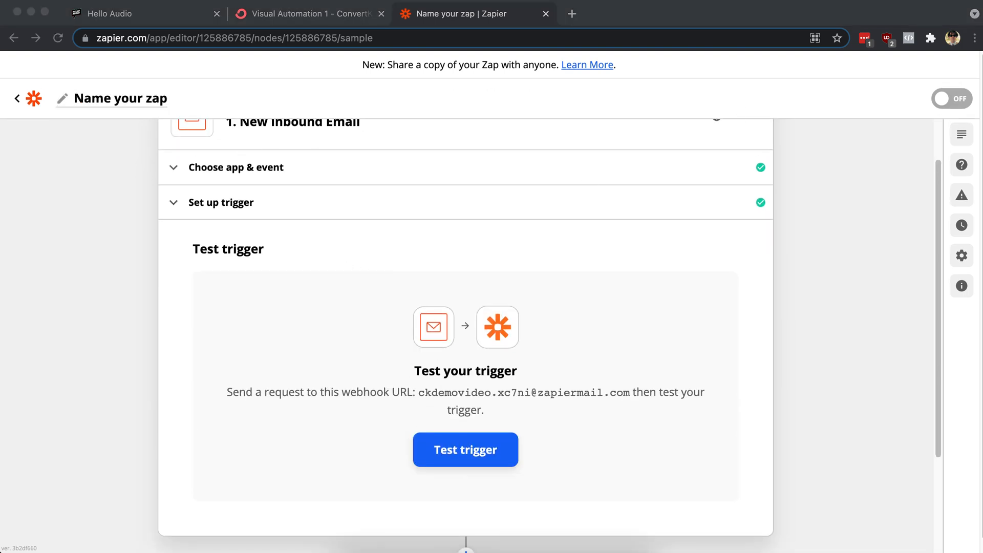
left_click_drag(911, 31, 556, 11)
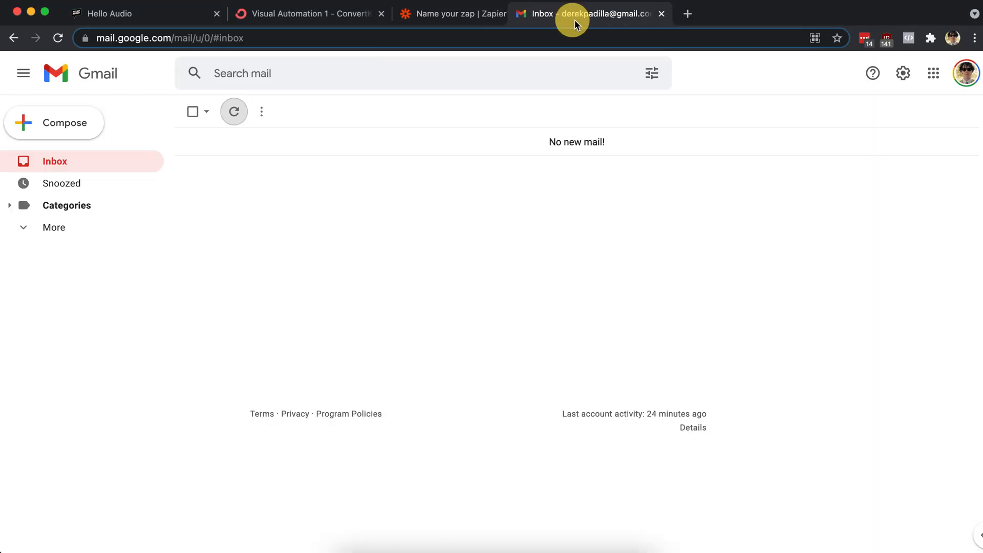
left_click(60, 129)
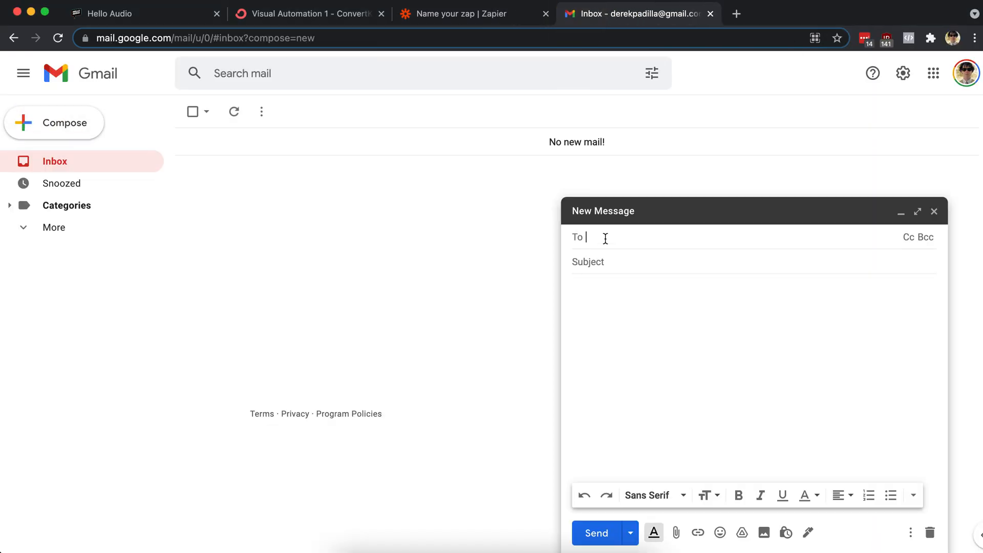
key("super+v")
left_click(615, 266)
type("asdfasdf")
left_click(641, 305)
type("asdfasdf")
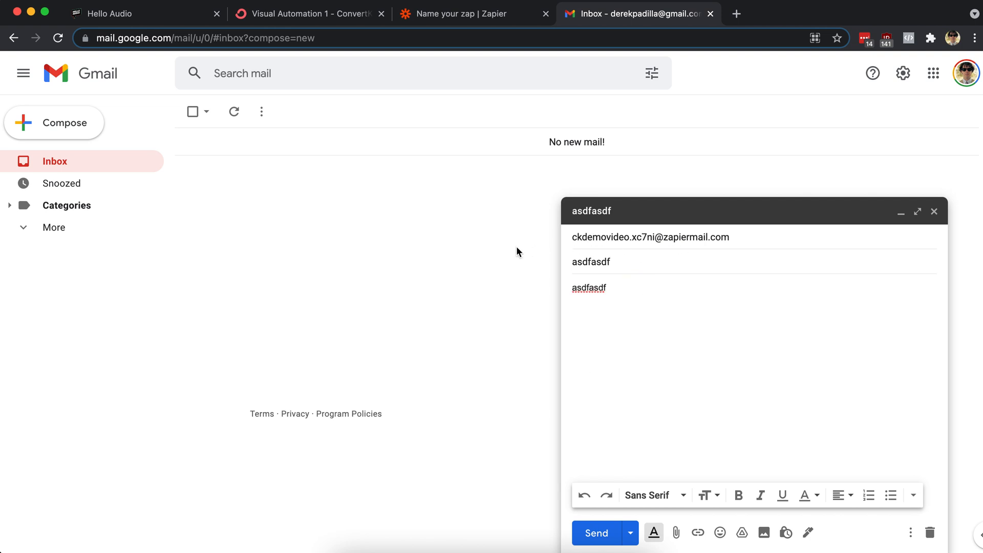
left_click(594, 532)
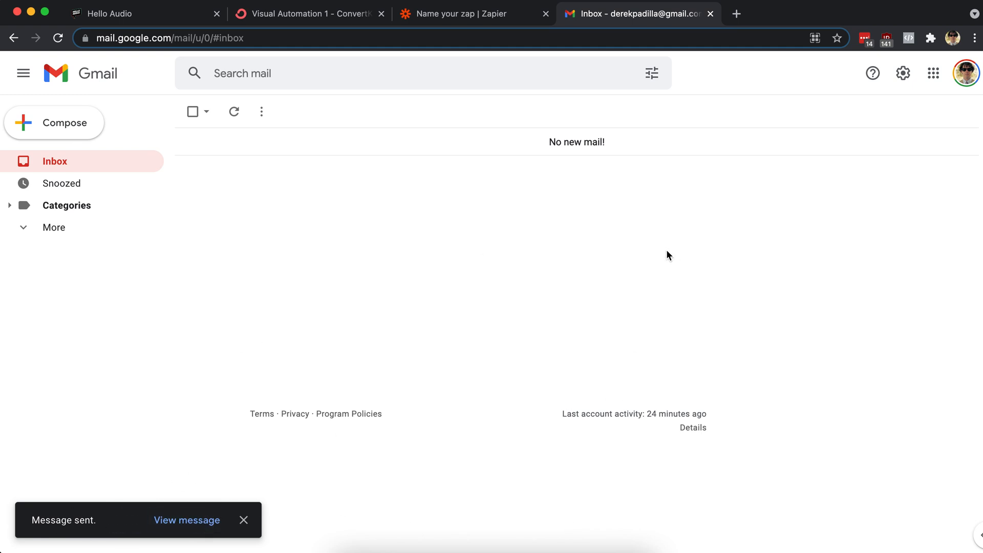
Return to the zap in Zapier and test the inbound email trigger repeatedly until it retrieves the sent message
left_click(479, 19)
left_click(458, 448)
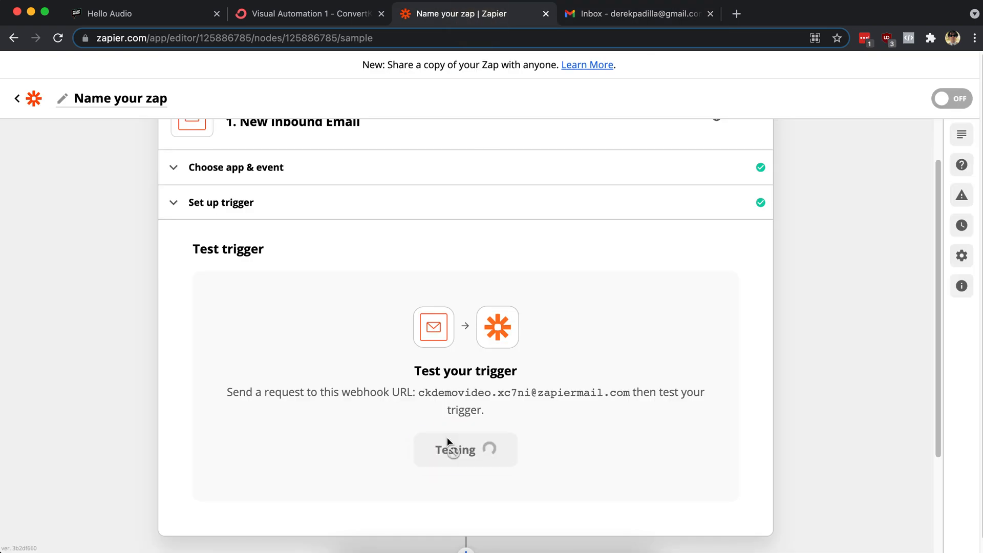
left_click(527, 393)
left_click(527, 392)
left_click(527, 393)
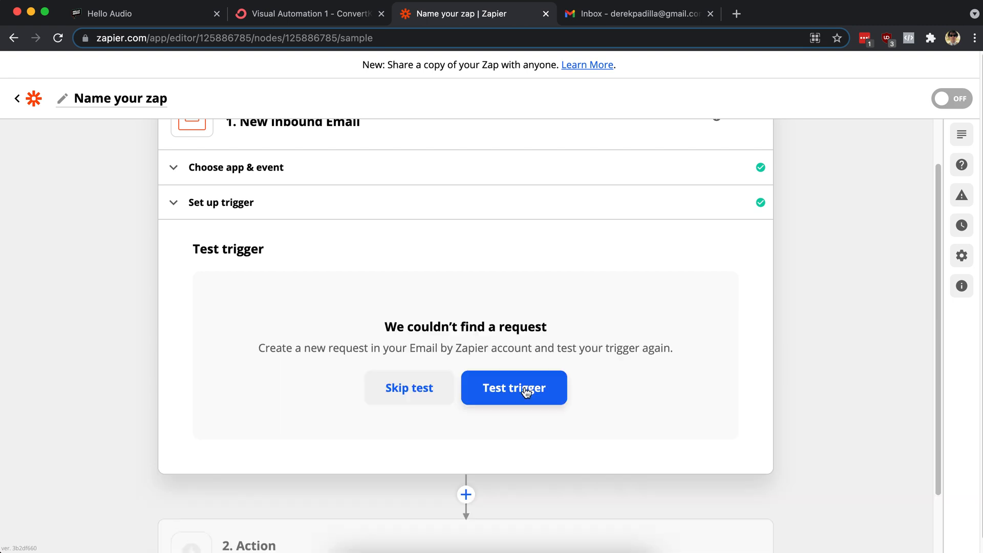
left_click(527, 392)
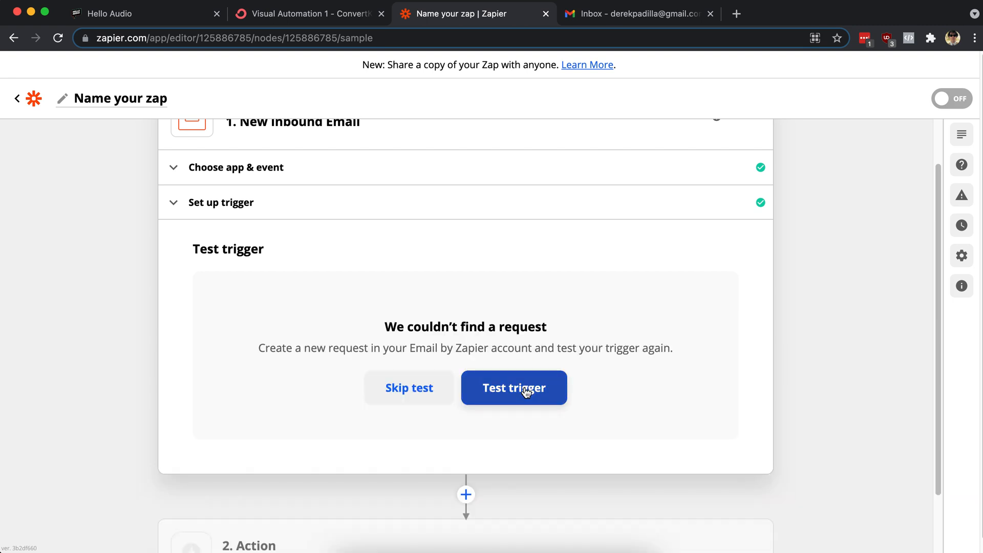
left_click(526, 392)
left_click(525, 389)
left_click(528, 391)
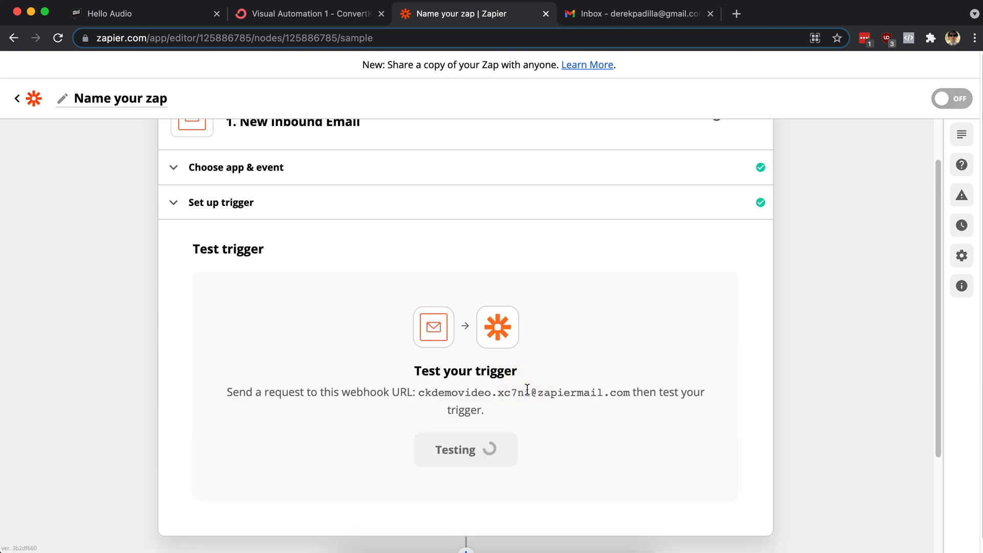
left_click(529, 392)
left_click(527, 391)
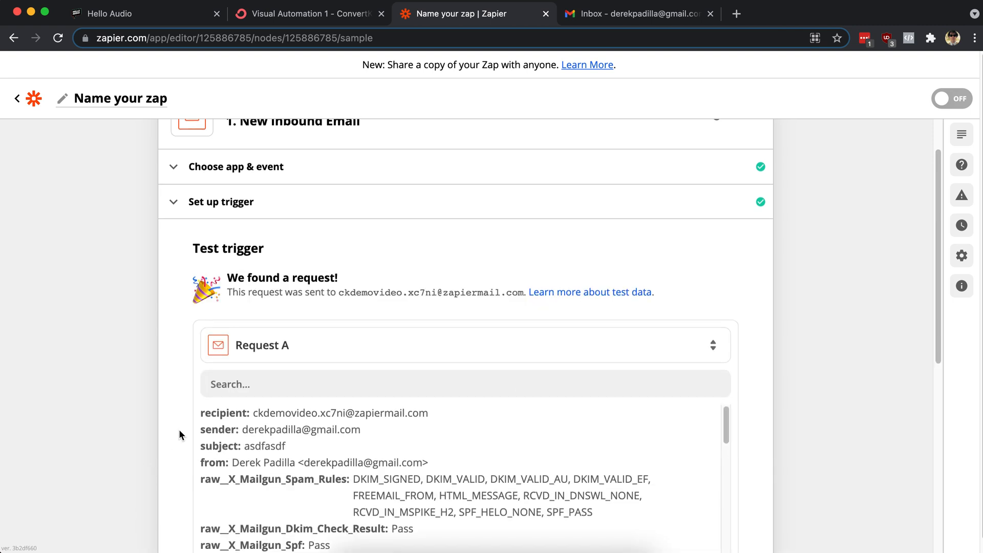
Examine the test request's data, especially the sender's address in the from field
scroll(179, 430, "down", 5)
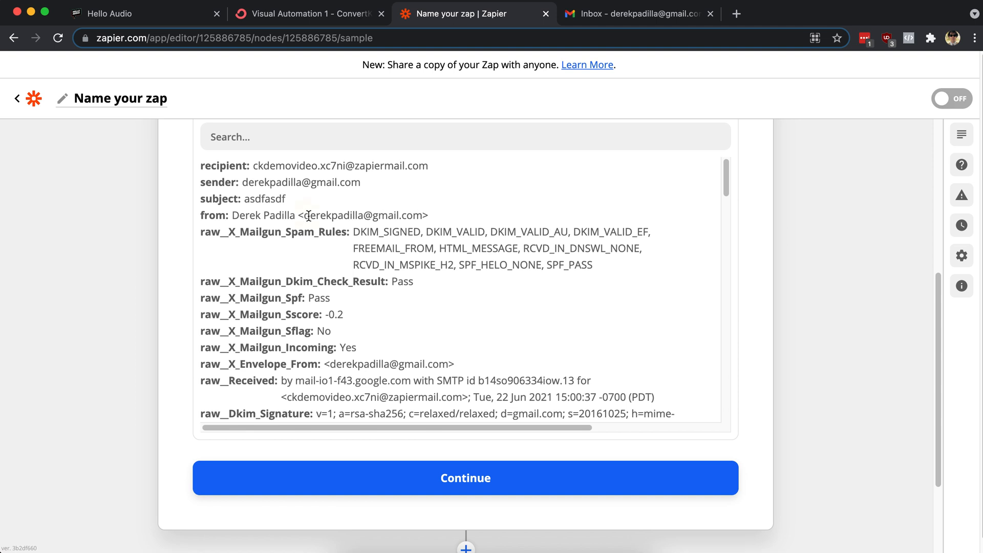
left_click_drag(306, 216, 438, 216)
scroll(389, 287, "up", 5)
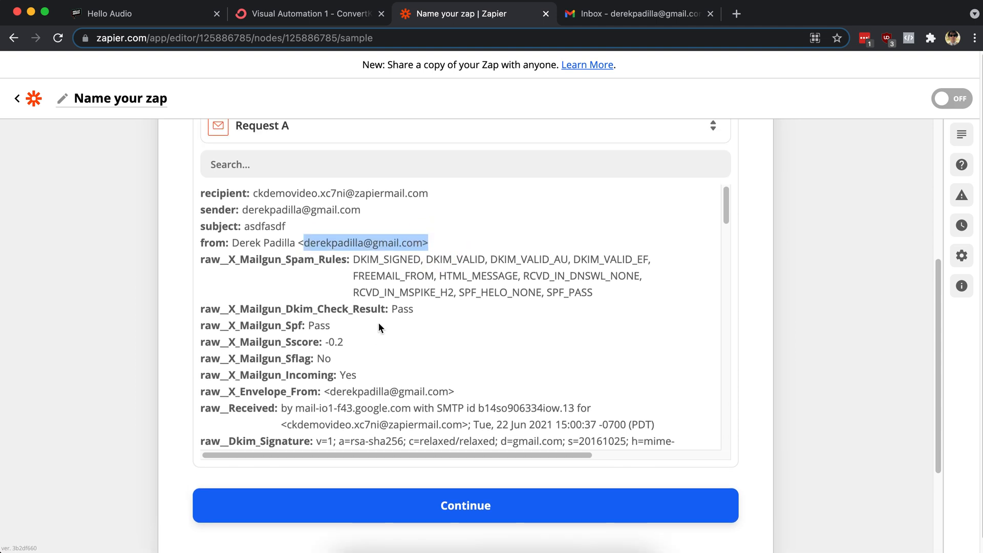
scroll(379, 369, "down", 3)
scroll(372, 375, "down", 2)
left_click(183, 332)
scroll(189, 334, "down", 1)
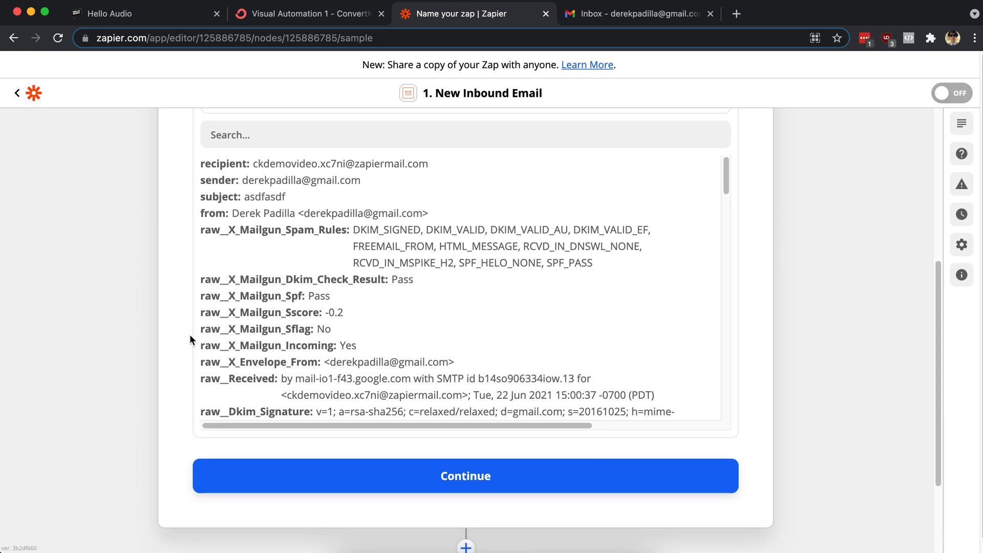
scroll(189, 334, "down", 1)
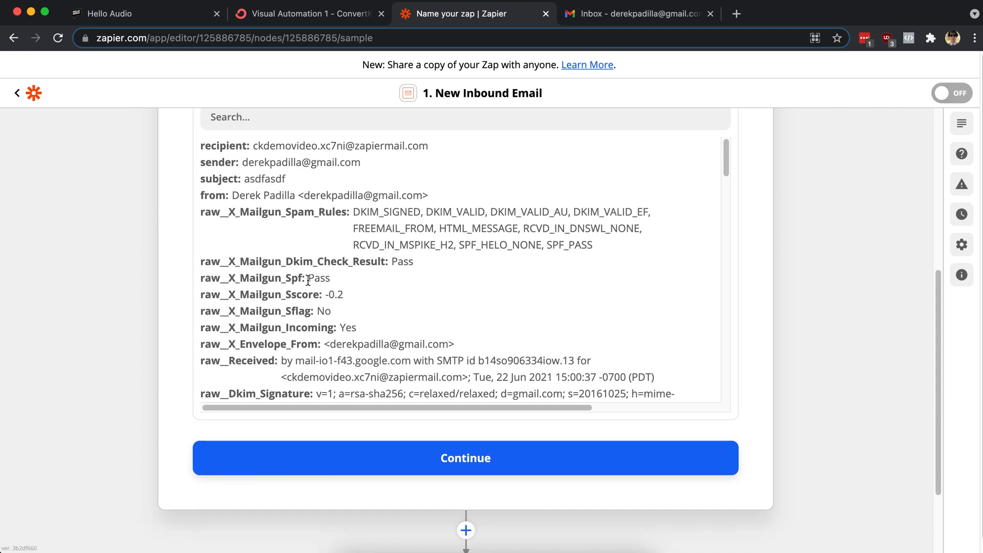
Continue to the action step, search for "hello", choose Hello Audio and set its action event to Add Listener
left_click(471, 460)
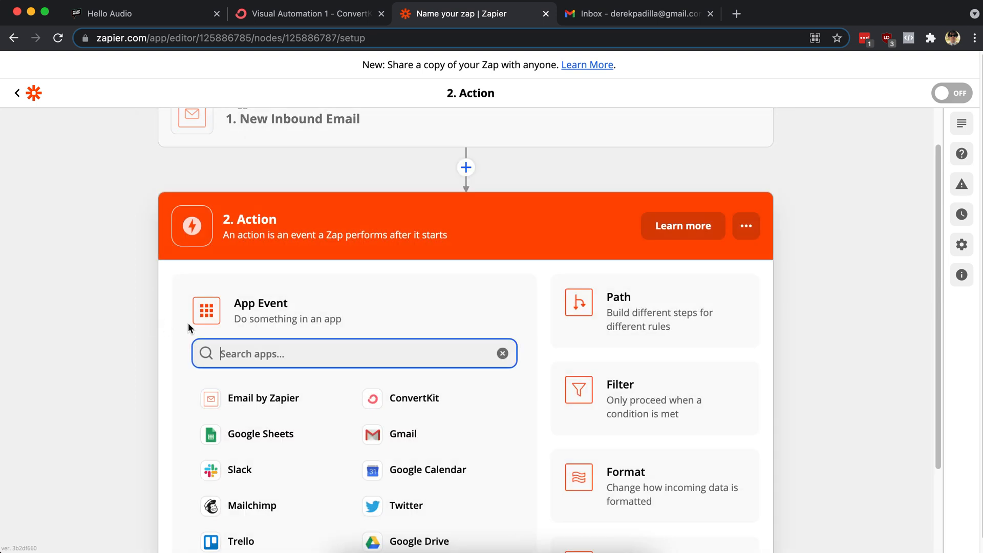
type("hello")
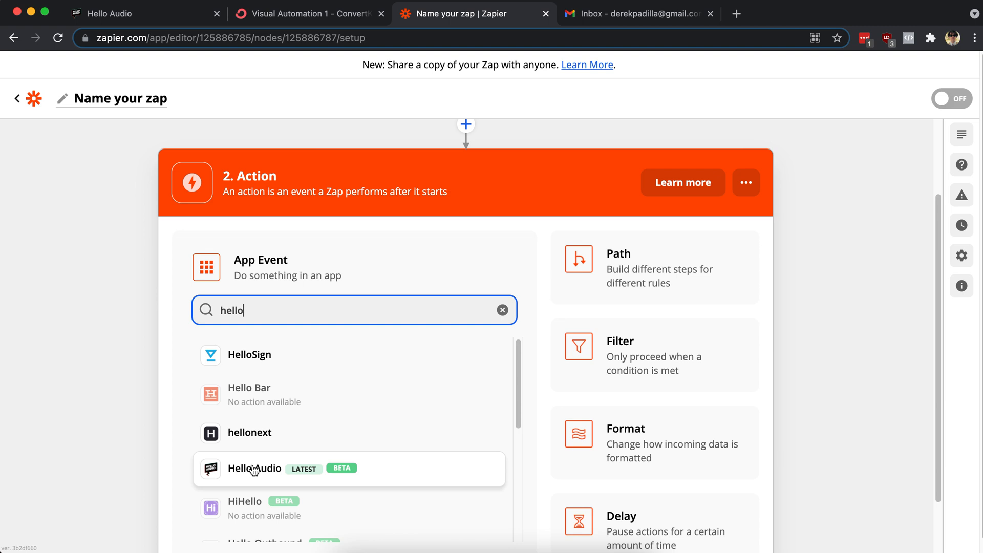
left_click(253, 470)
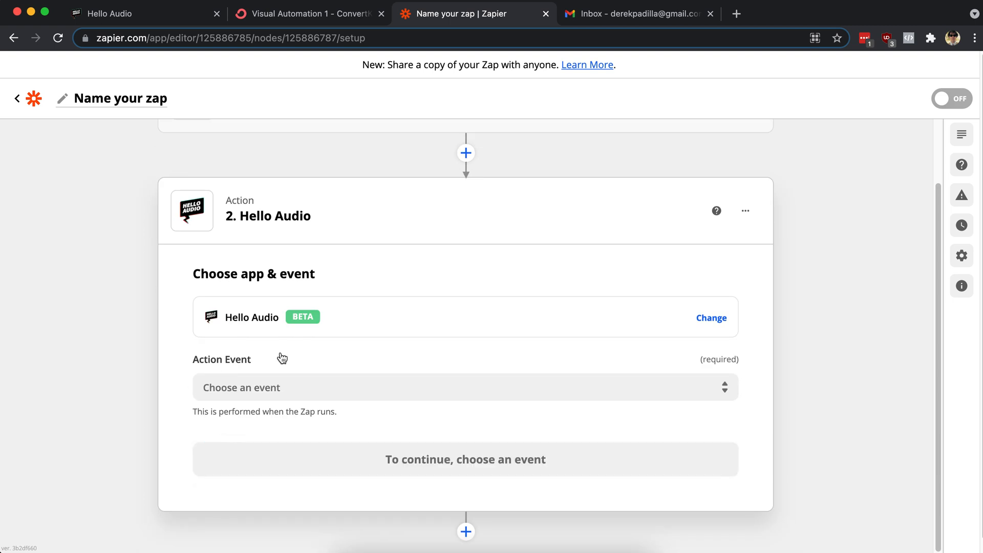
left_click(272, 392)
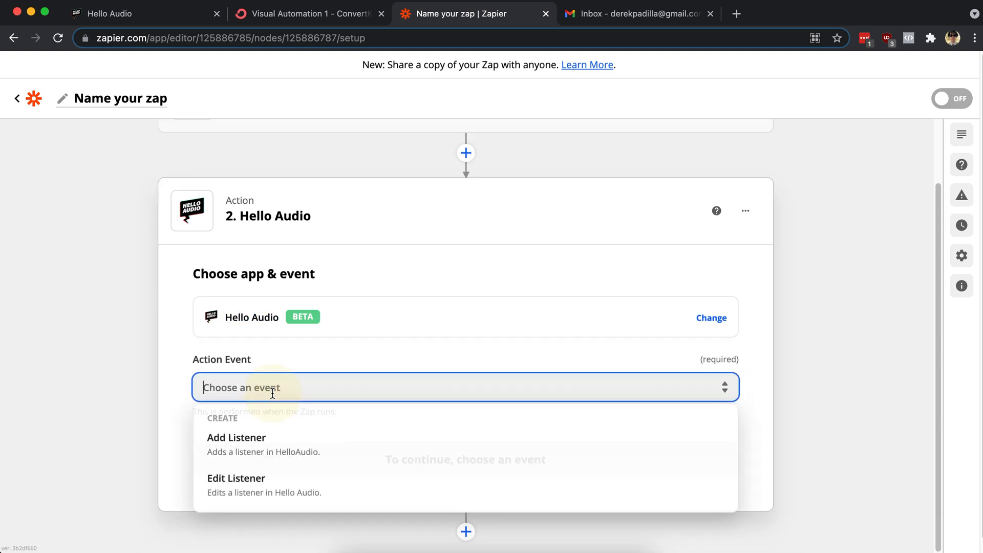
left_click(249, 445)
left_click(322, 437)
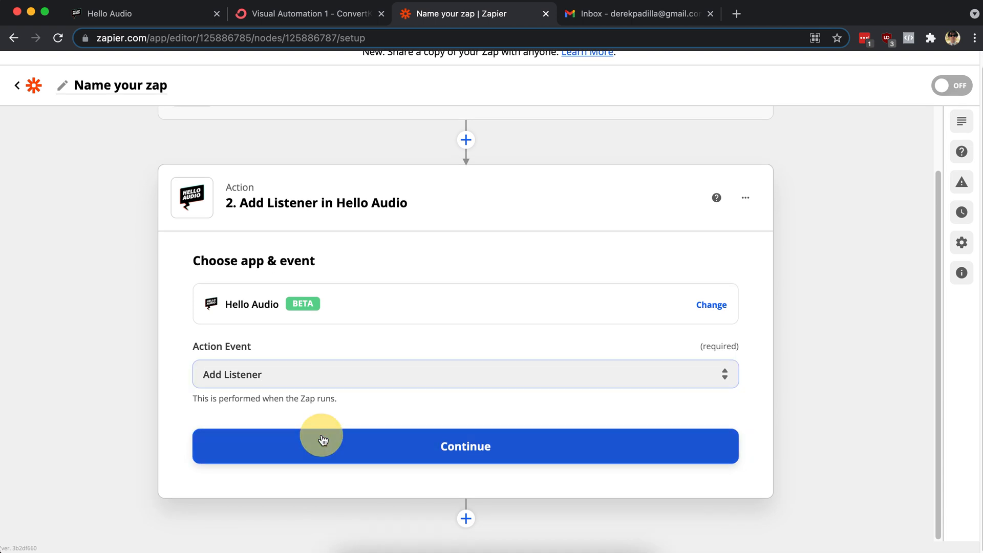
Choose the connected Hello Audio account for the Add Listener action and continue to its setup
left_click(296, 389)
left_click(279, 440)
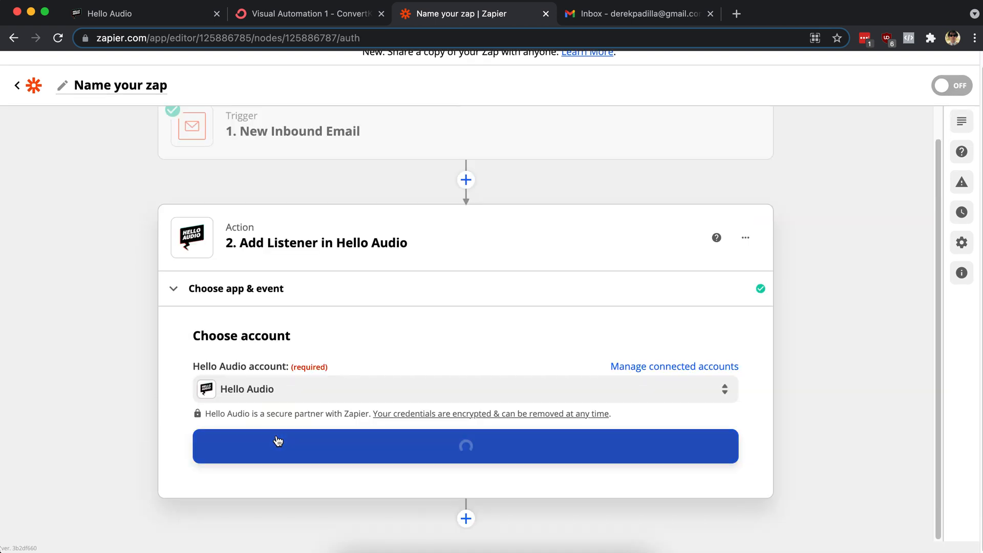
left_click(459, 459)
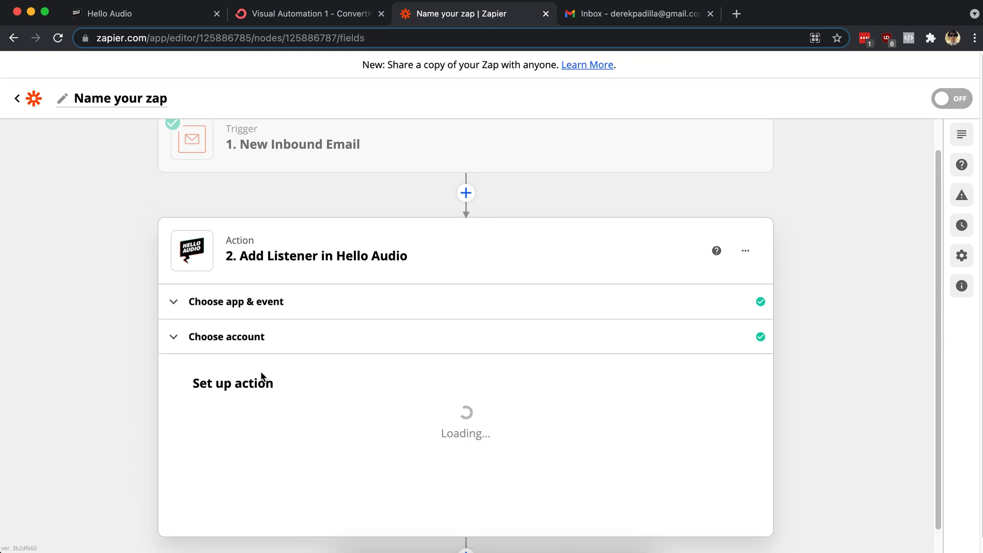
Check the feed's title in Hello Audio, then return to Zapier and set the action's feed to Testing 1 2 3
left_click(125, 14)
left_click_drag(208, 164, 432, 174)
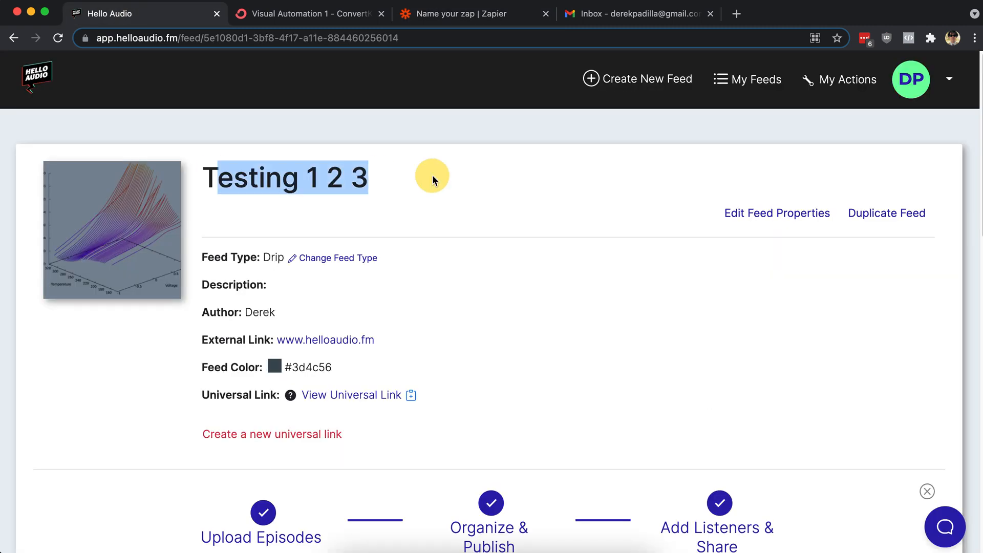
left_click(433, 23)
scroll(281, 349, "down", 5)
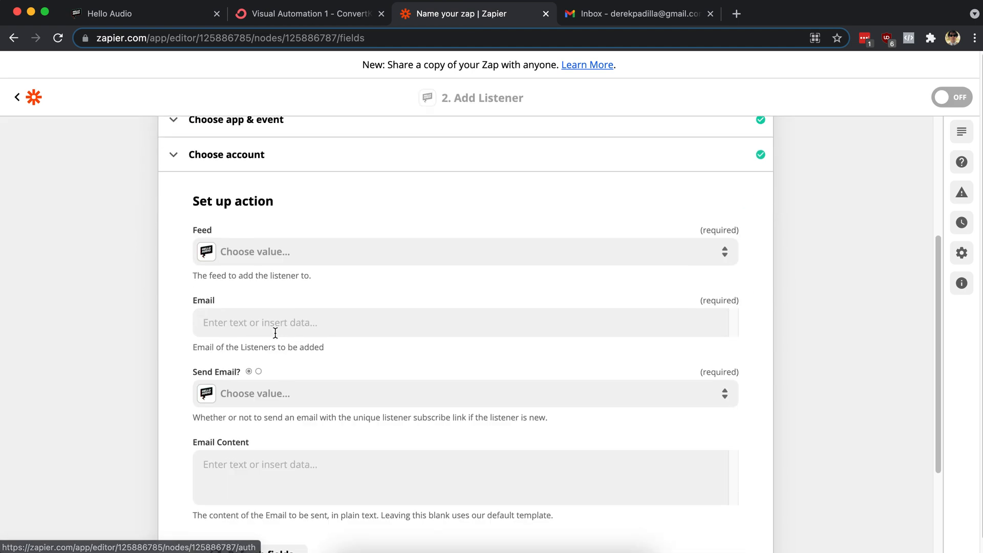
left_click(237, 255)
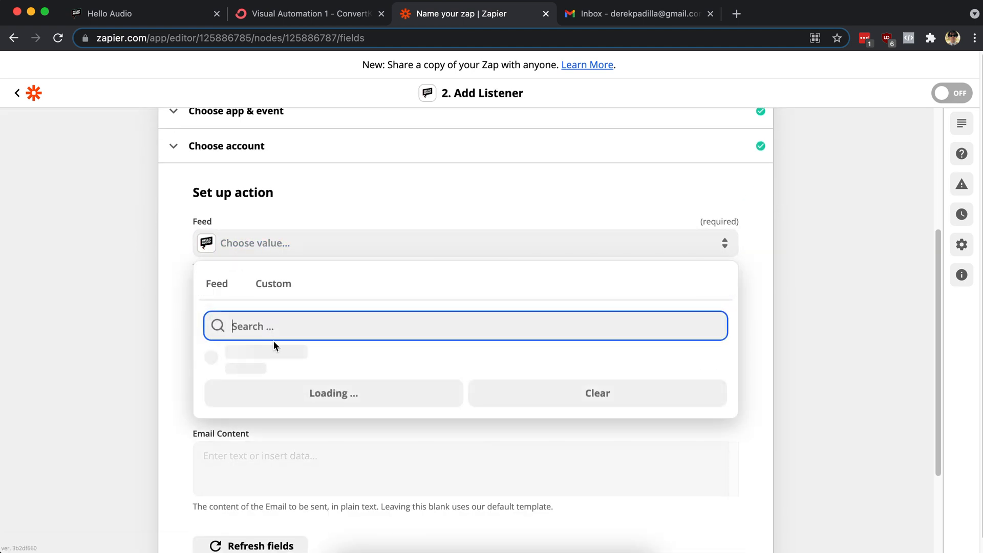
type("testin")
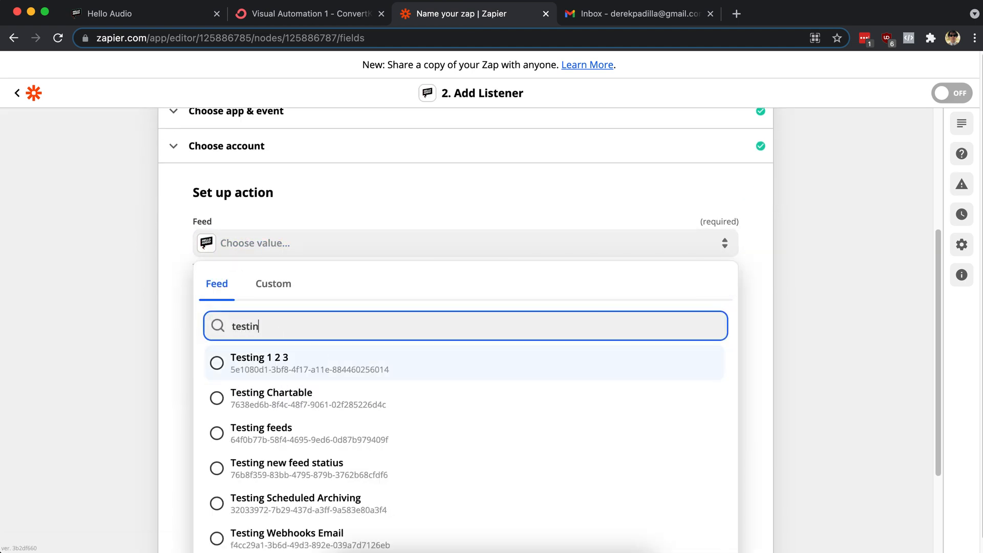
left_click(267, 357)
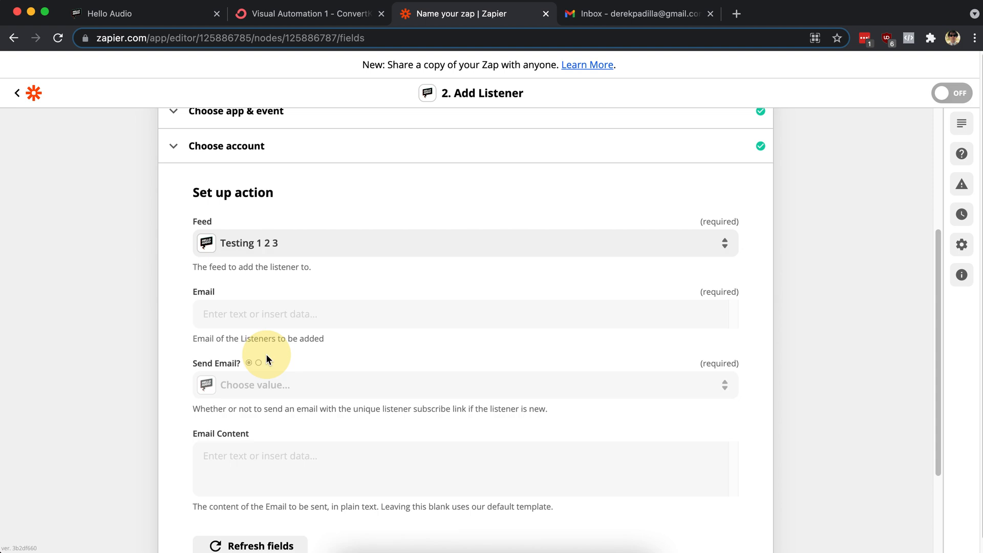
Map the Add Listener action's email to the Sender value from the New Inbound Email trigger
left_click(211, 319)
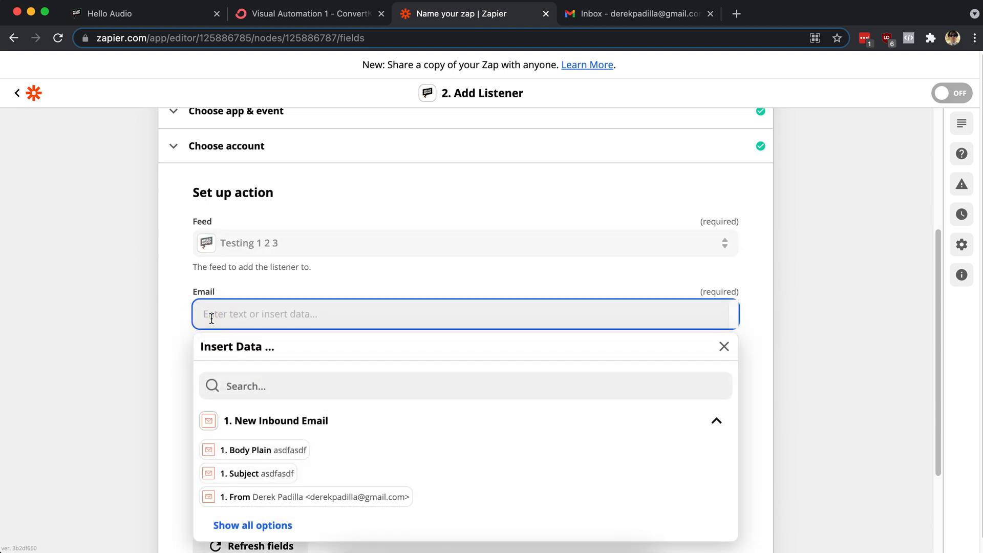
scroll(381, 475, "down", 2)
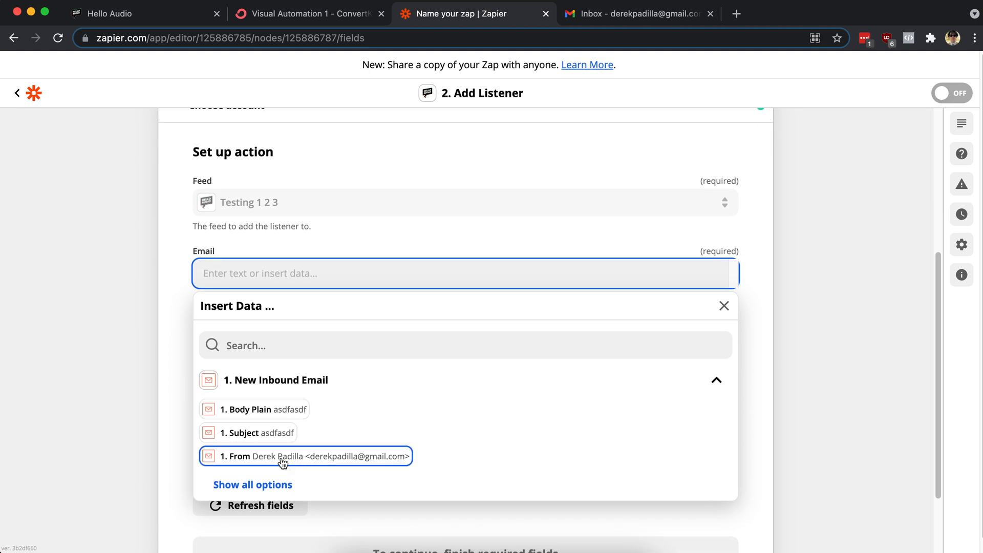
left_click(252, 484)
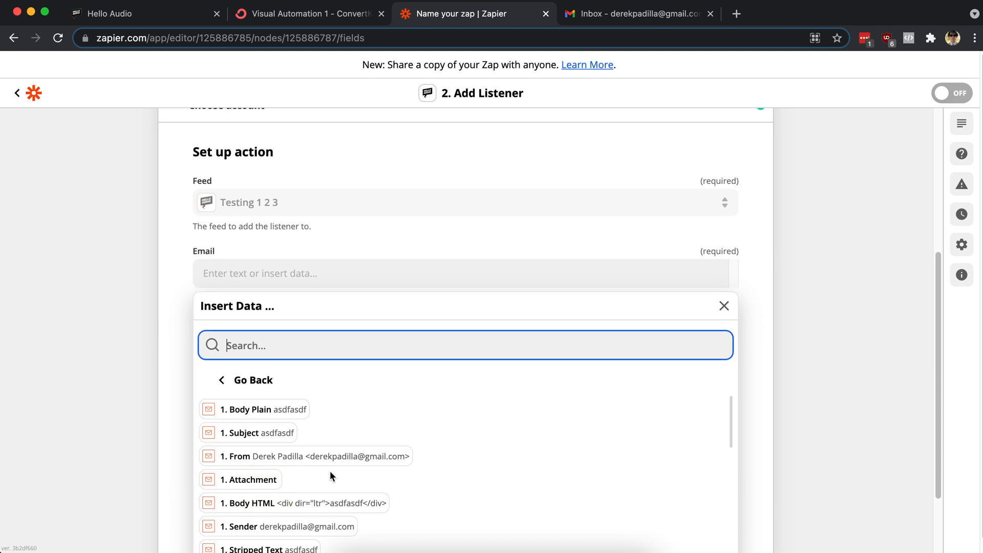
scroll(365, 465, "down", 5)
scroll(340, 448, "up", 1)
left_click(281, 429)
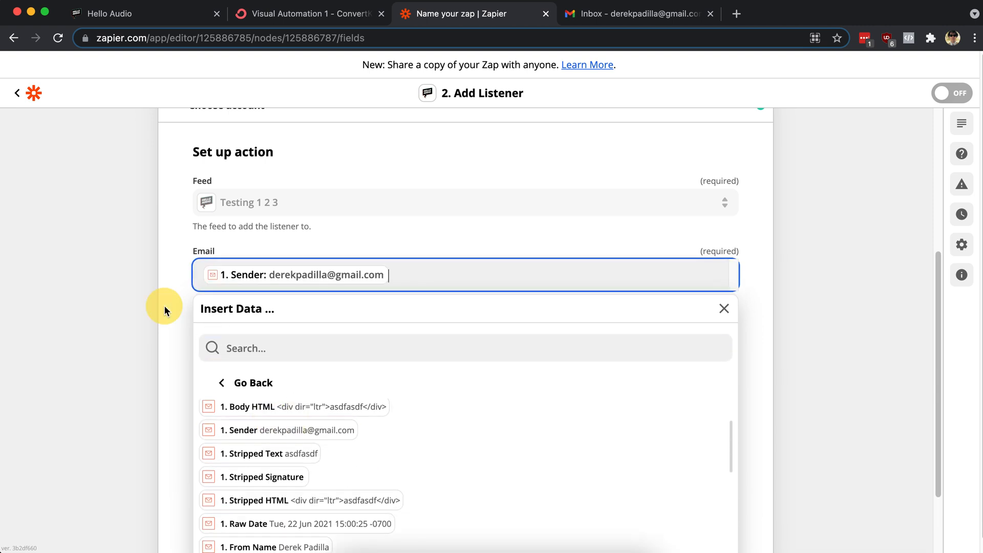
left_click(164, 308)
Set Send Email? to False, leave the email content blank and continue to the action's test
left_click(250, 347)
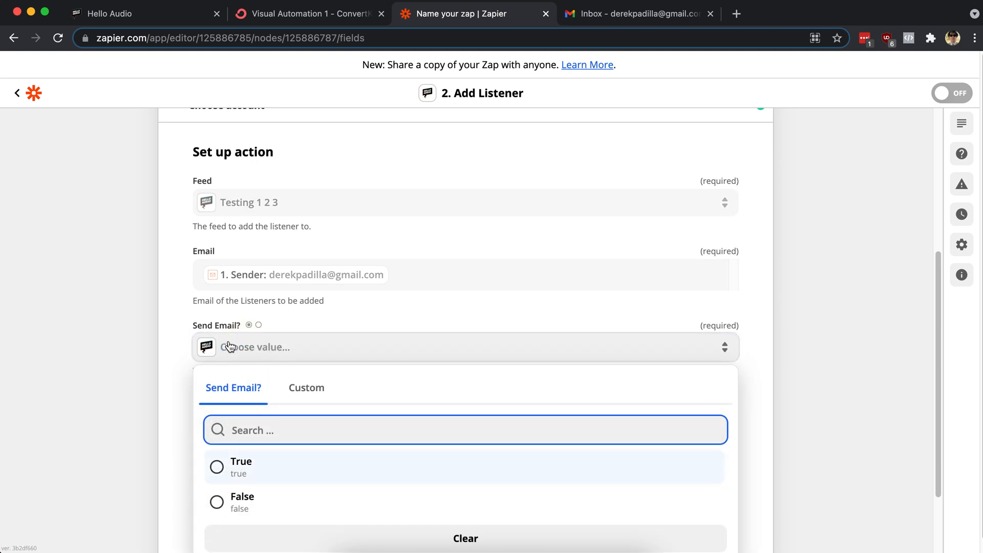
left_click(281, 502)
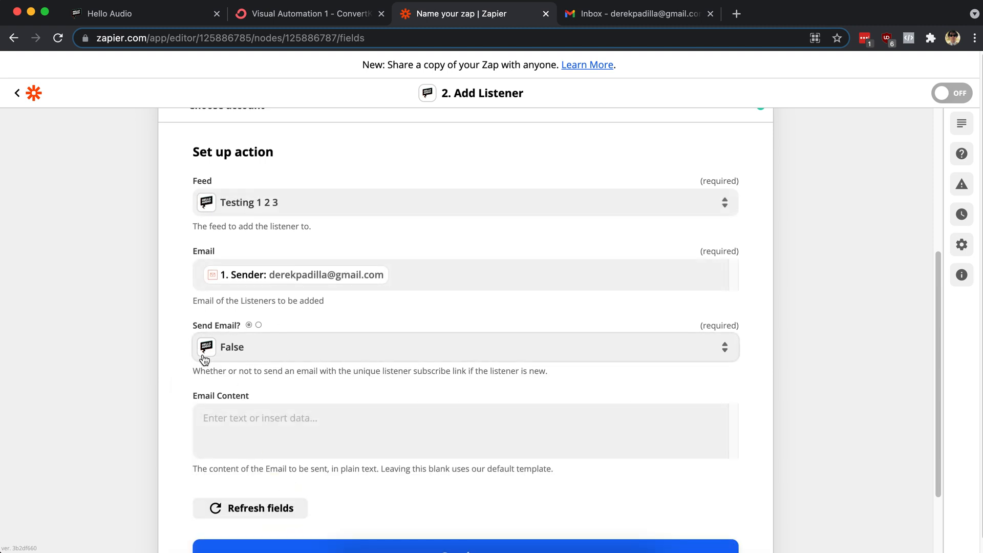
scroll(192, 356, "down", 2)
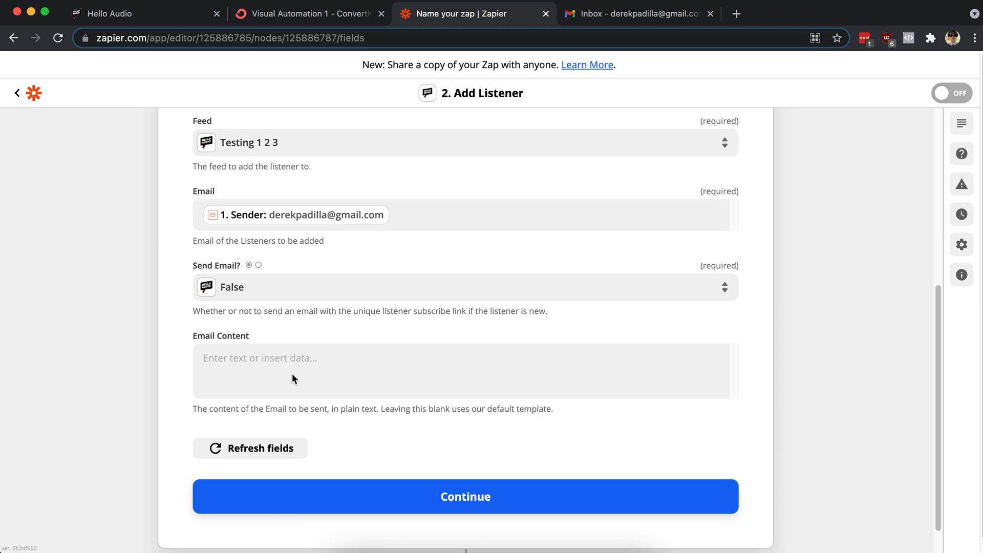
left_click(456, 496)
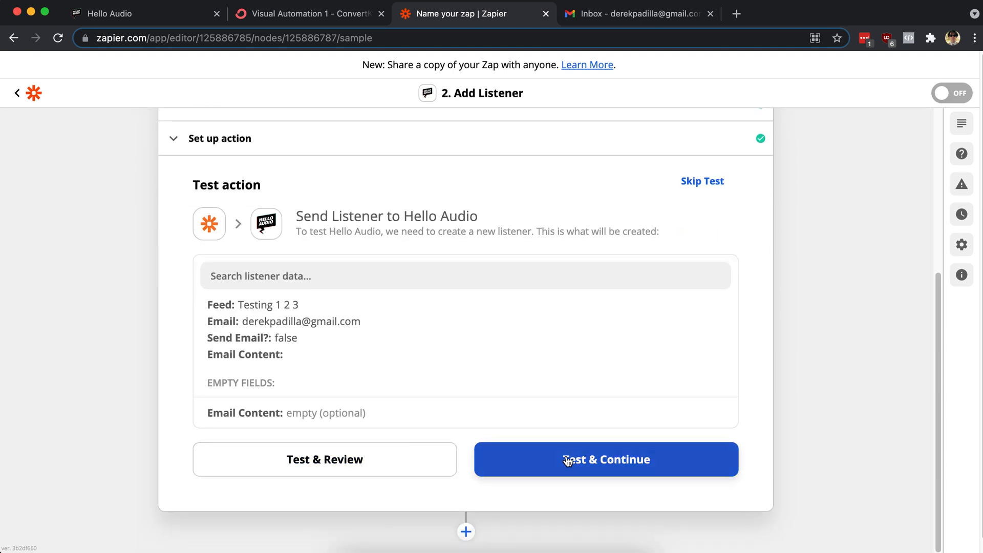
Switch to Hello Audio and examine the existing listeners of the Testing 1 2 3 feed
left_click(141, 16)
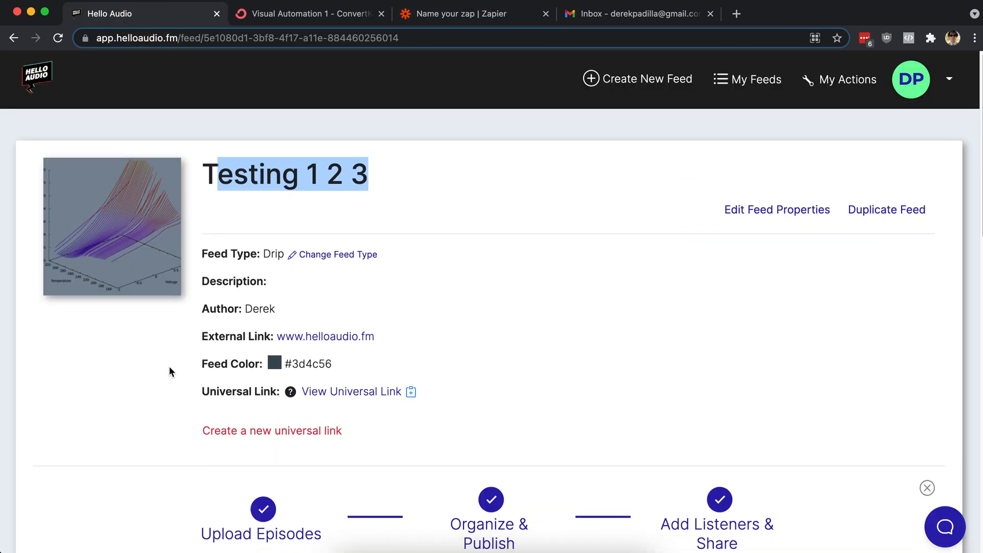
scroll(171, 358, "down", 6)
left_click(158, 301)
scroll(150, 336, "down", 5)
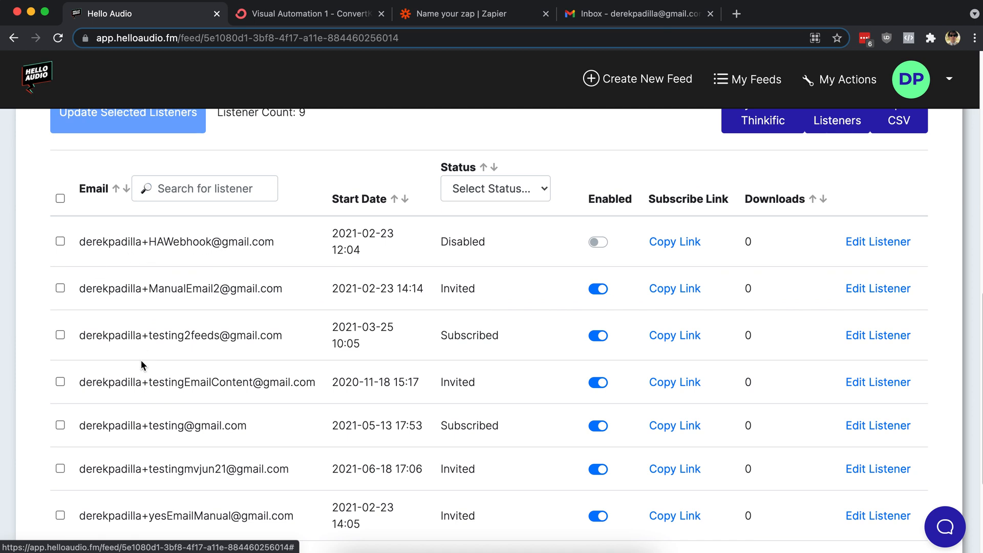
scroll(142, 365, "down", 3)
scroll(162, 367, "up", 11)
scroll(184, 420, "down", 5)
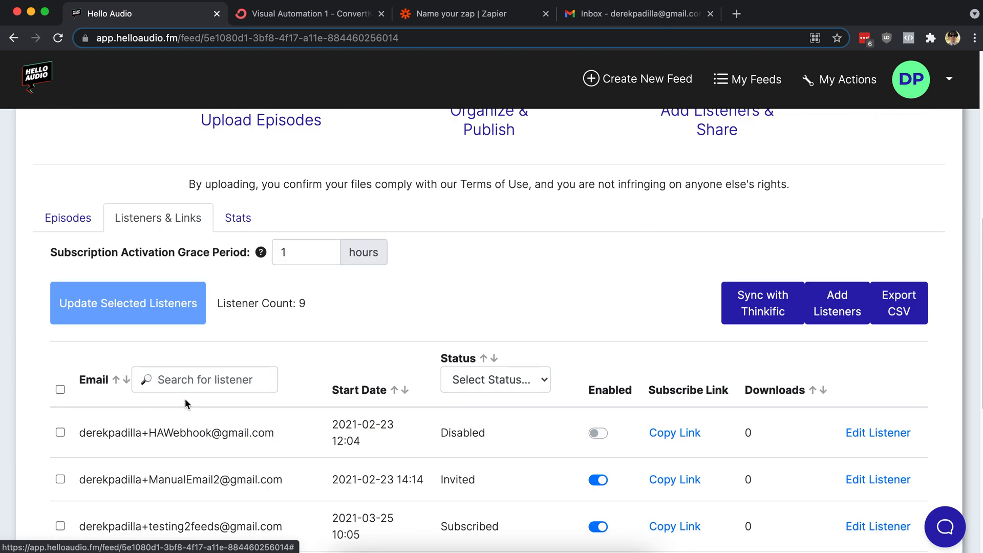
scroll(185, 400, "down", 2)
Return to Zapier, run the Add Listener test and inspect the subscribePageLink in its response
left_click(496, 21)
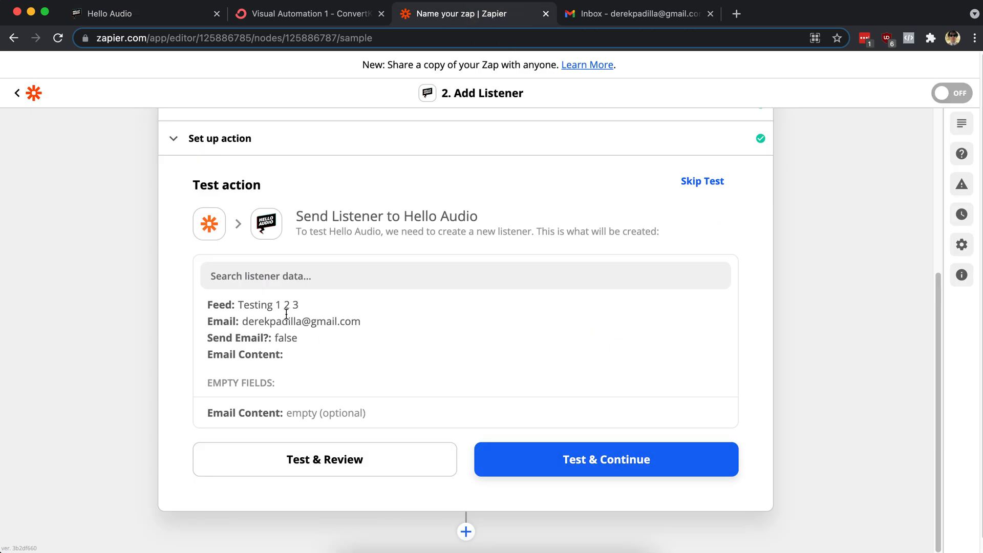
left_click(640, 464)
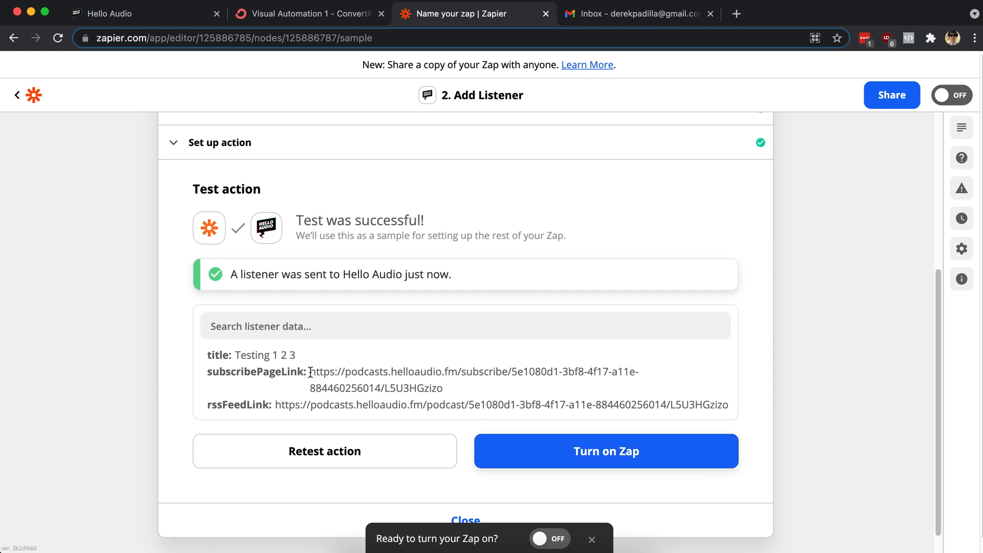
left_click_drag(311, 372, 473, 393)
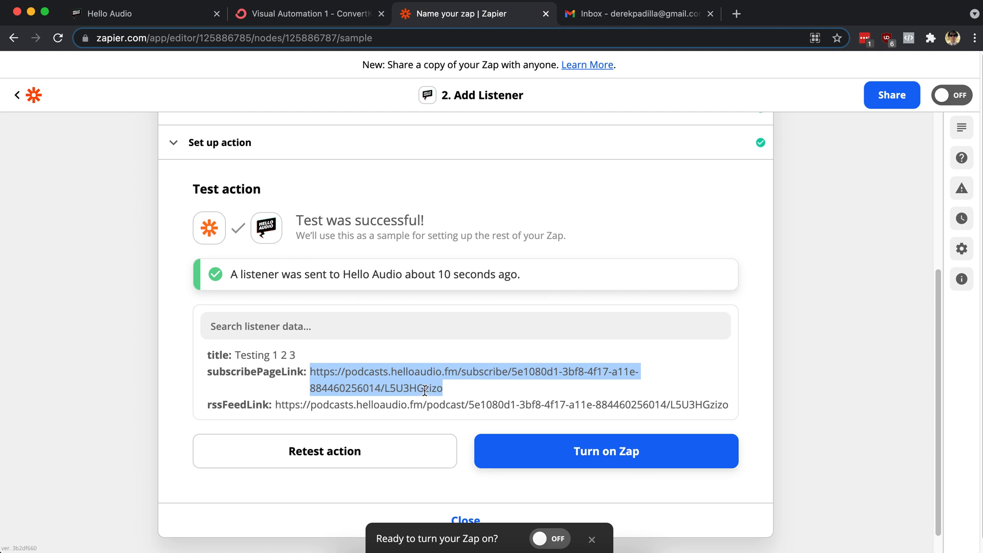
left_click(447, 389)
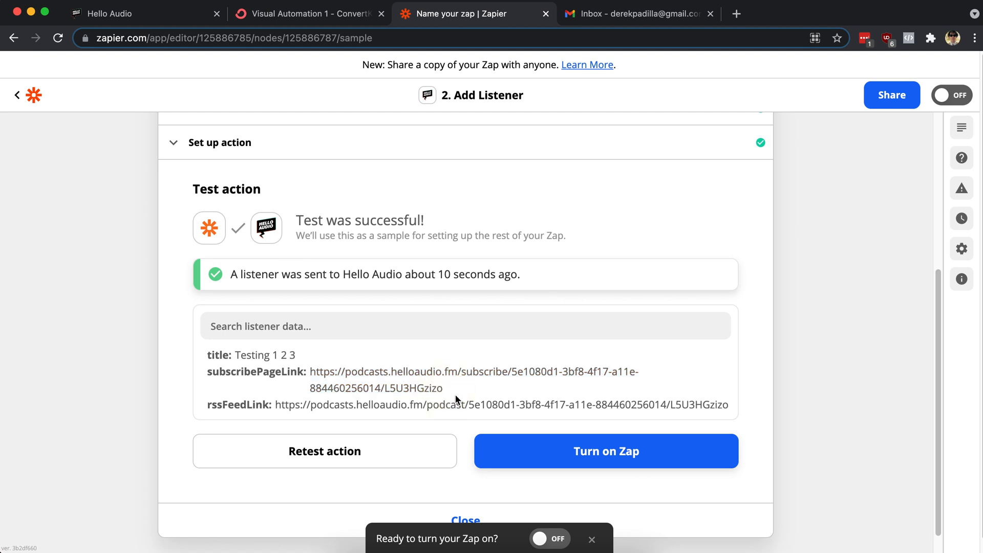
Reload the Hello Audio feed, check the new listener's email, start date and status, and refresh the Gmail inbox to look for an invitation
left_click(154, 14)
left_click(58, 38)
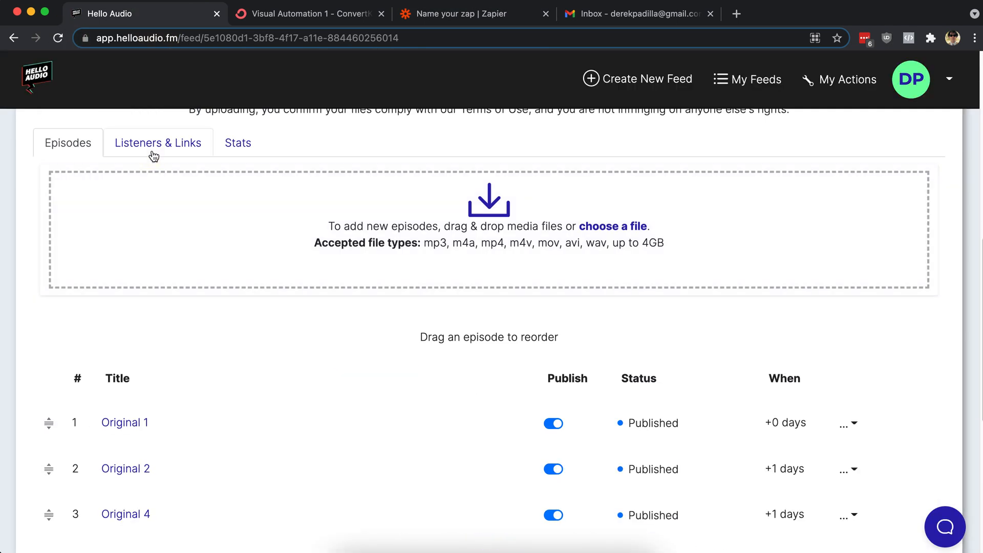
left_click(153, 154)
left_click_drag(83, 358, 226, 358)
left_click_drag(331, 348, 391, 373)
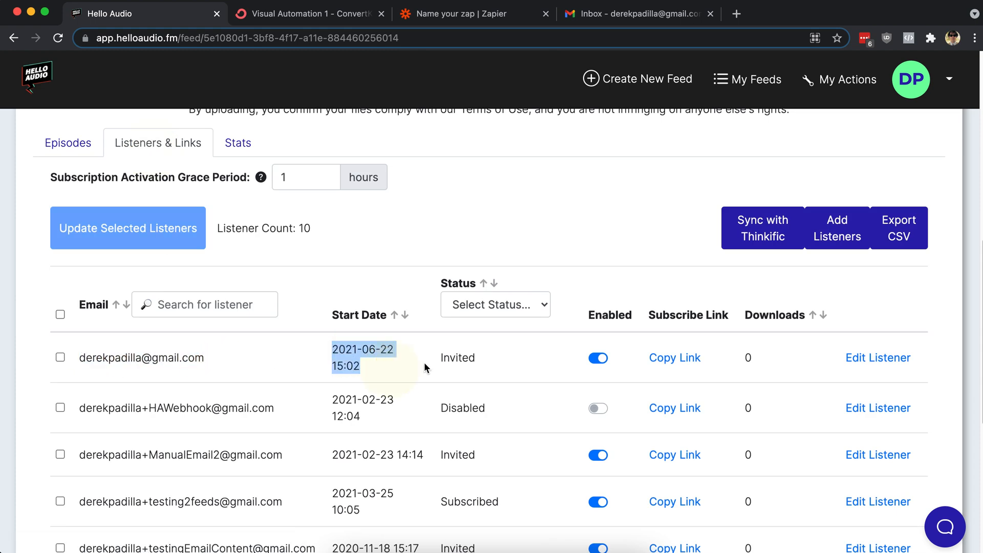
double_click(447, 357)
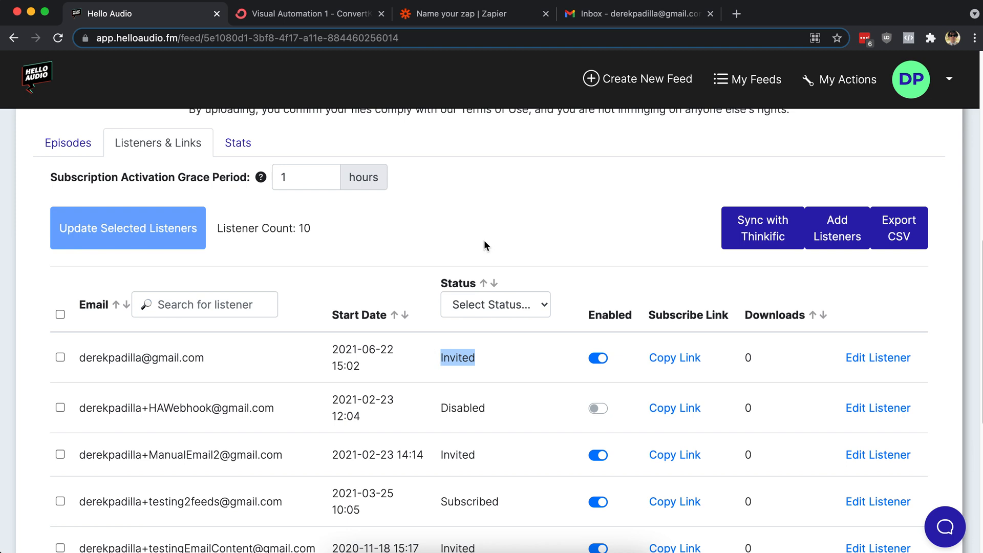
left_click(659, 15)
left_click(234, 112)
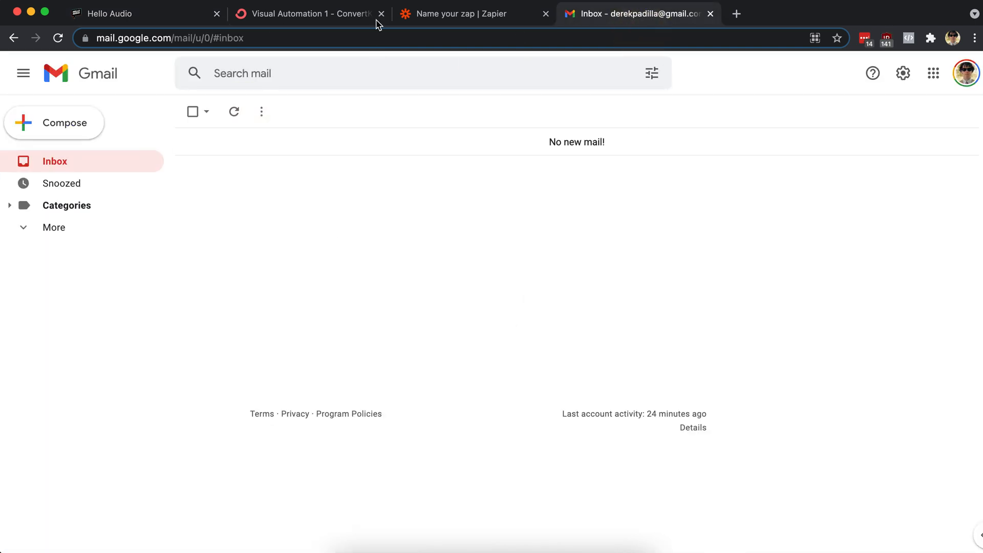
Return to Zapier, close the tested Add Listener action and go back to the zap's setup
left_click(491, 21)
scroll(430, 307, "down", 1)
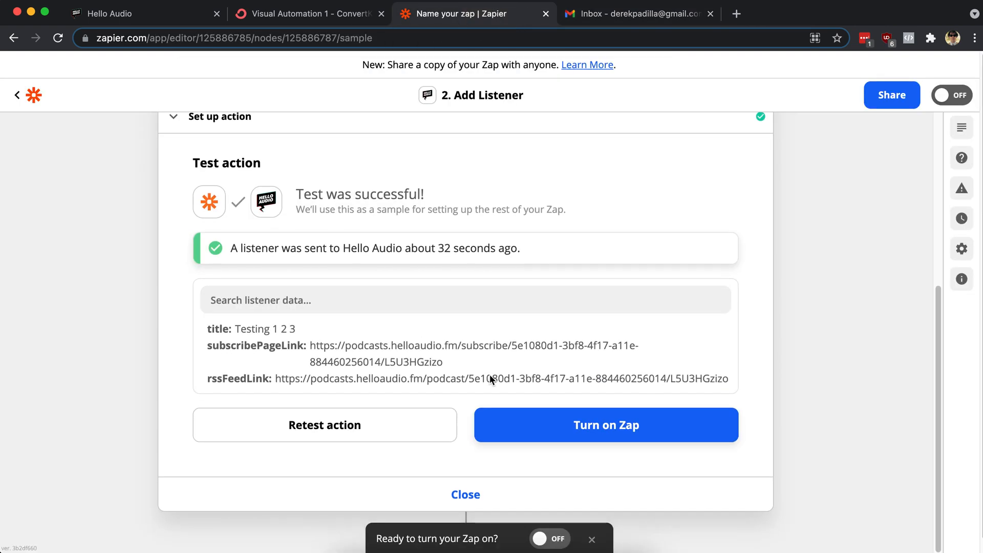
scroll(597, 450, "down", 1)
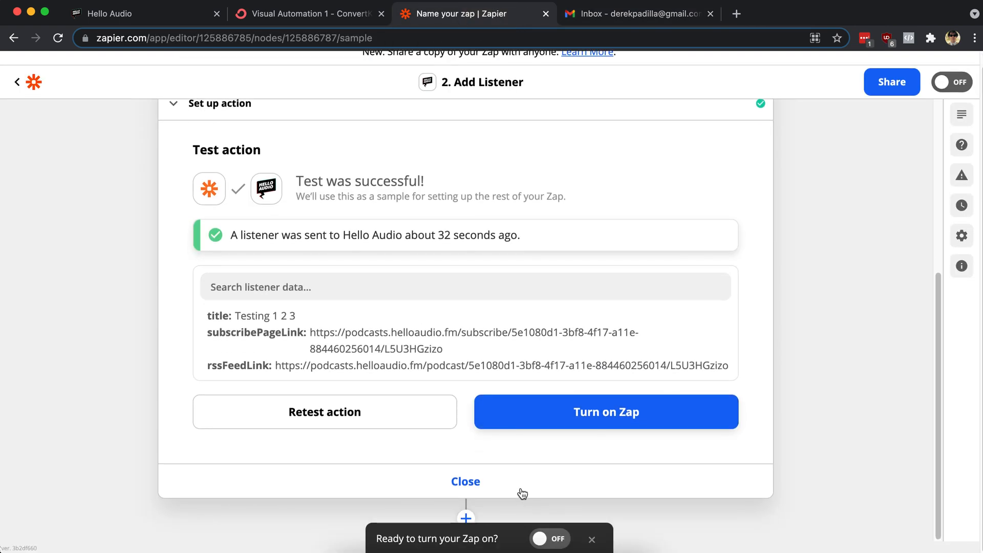
left_click(465, 481)
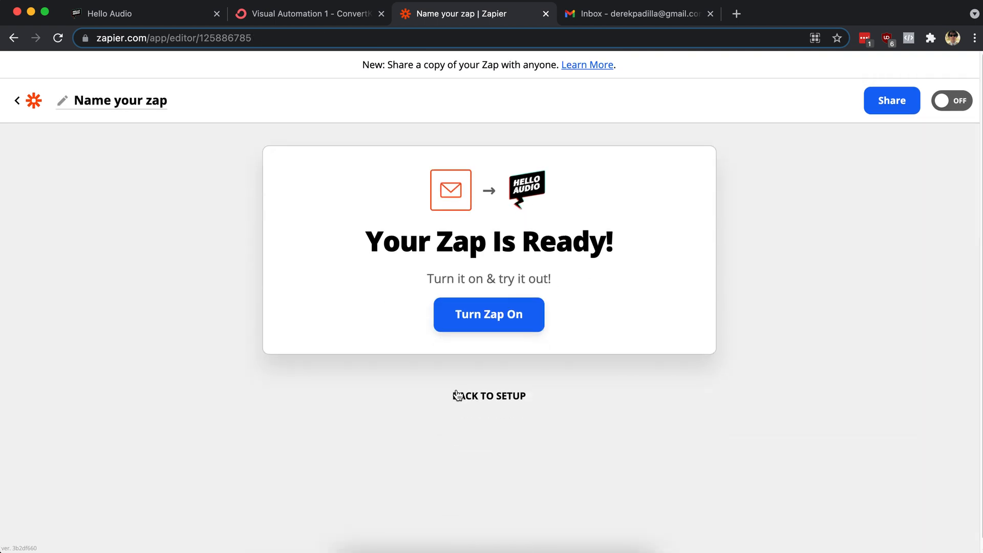
left_click(496, 396)
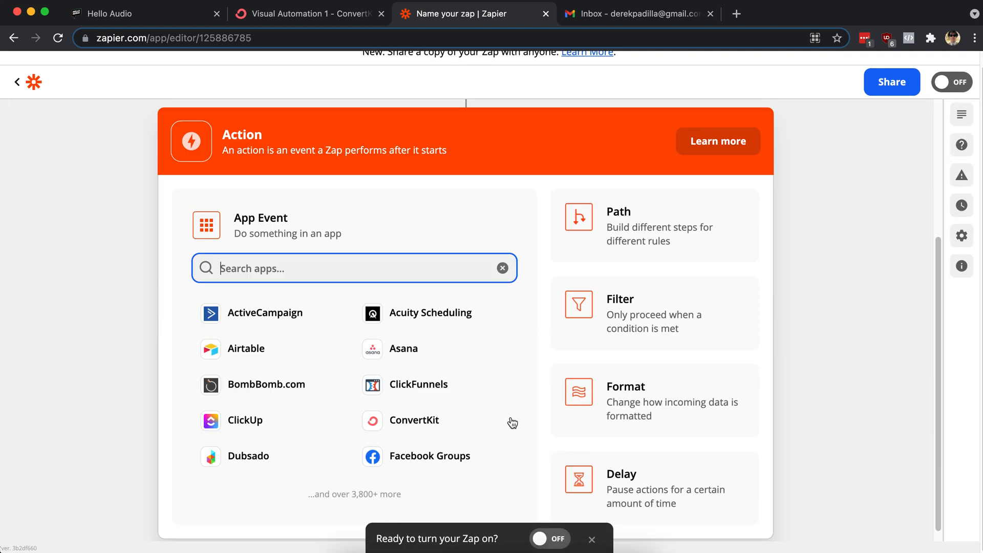
Search the apps for "conve" and add ConvertKit as the zap's third step
scroll(277, 205, "up", 1)
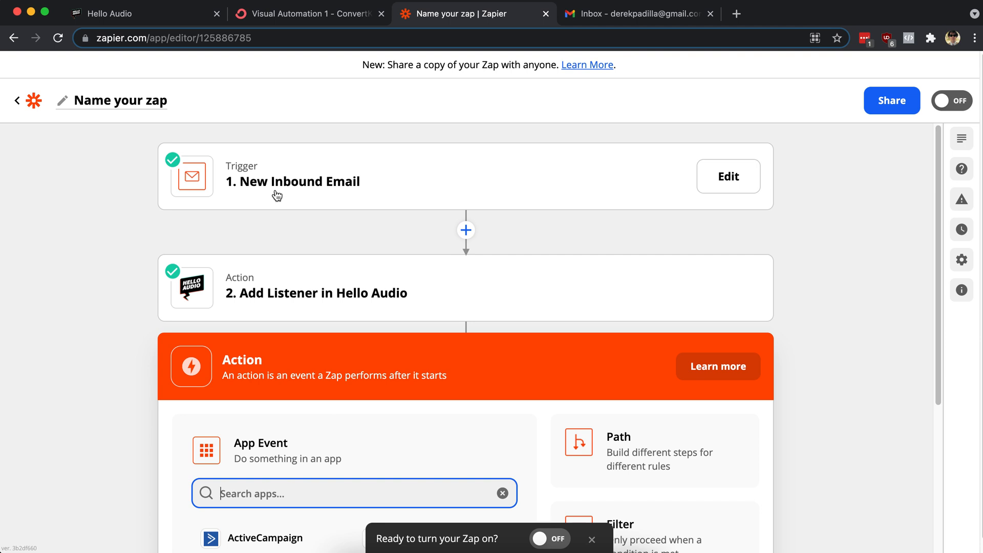
scroll(333, 288, "down", 3)
left_click(281, 326)
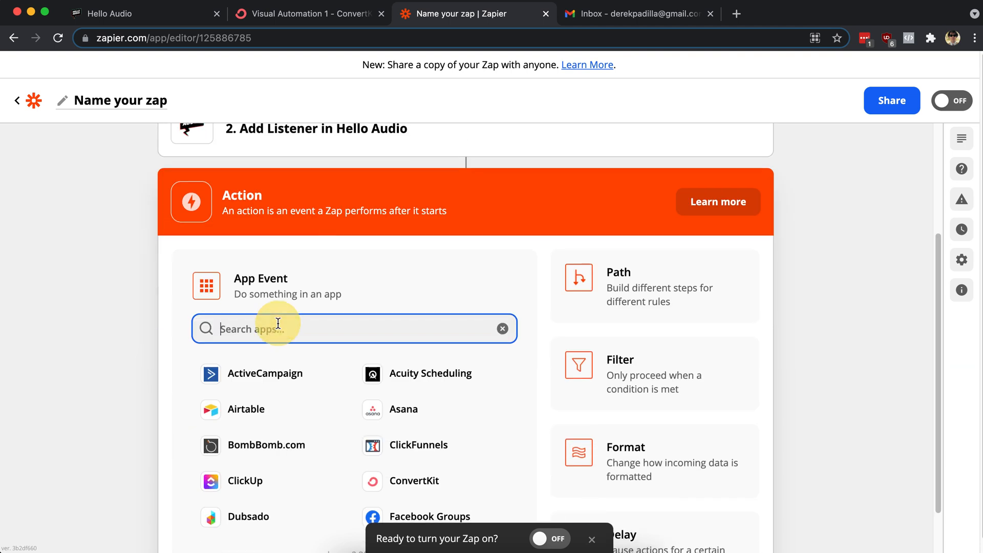
type("conve")
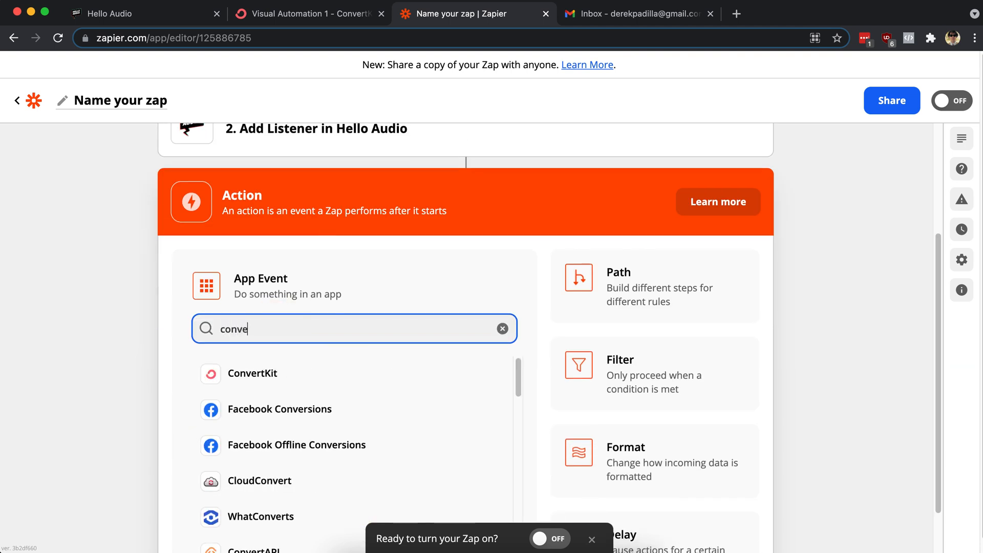
left_click(271, 366)
scroll(321, 397, "down", 3)
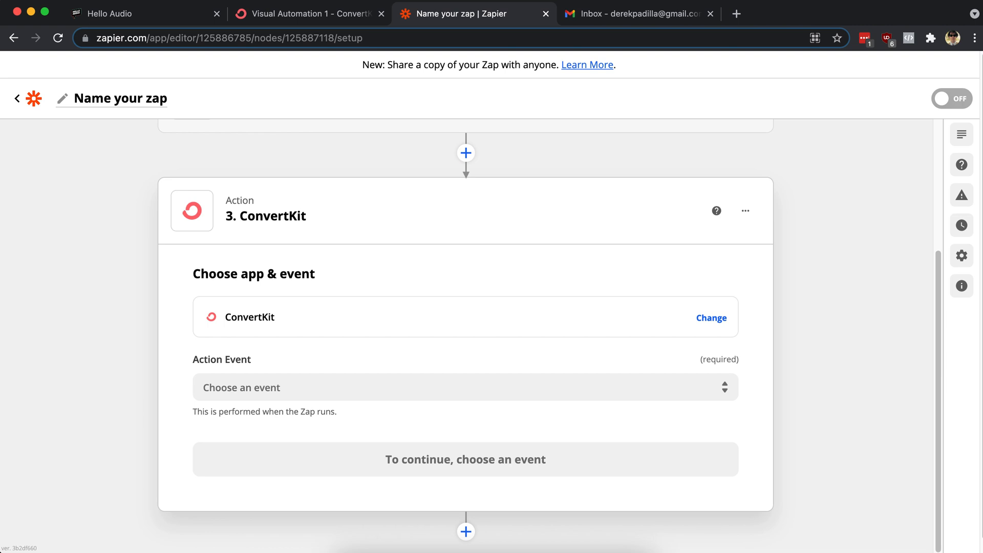
Set the ConvertKit action event to Add Subscriber to Form and continue to the account selection
left_click(318, 389)
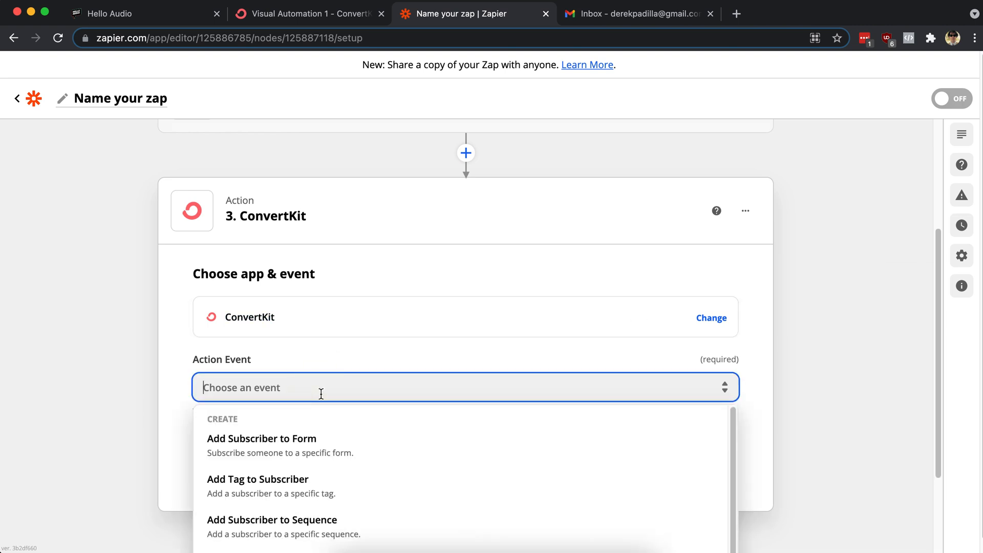
scroll(290, 435, "down", 1)
left_click(277, 434)
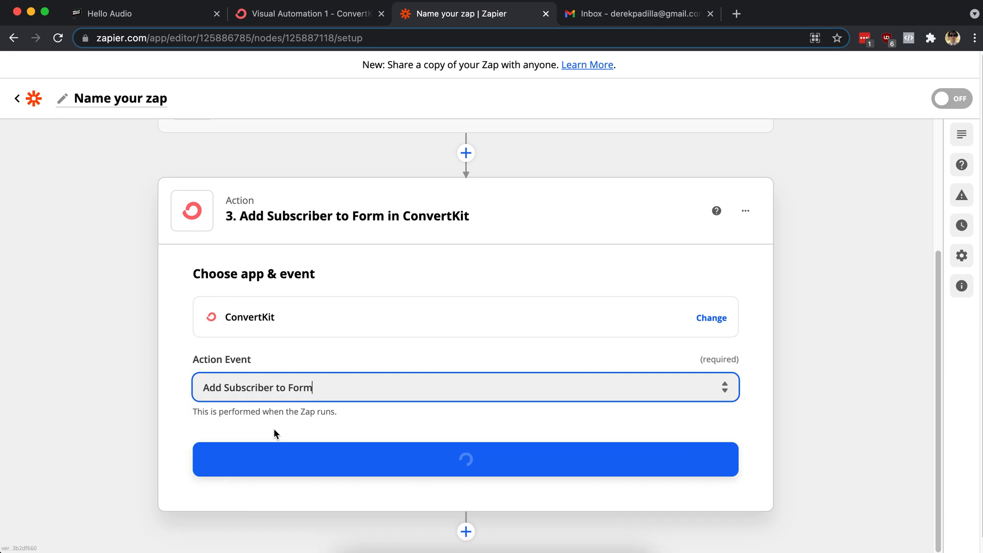
scroll(174, 403, "down", 1)
left_click(463, 439)
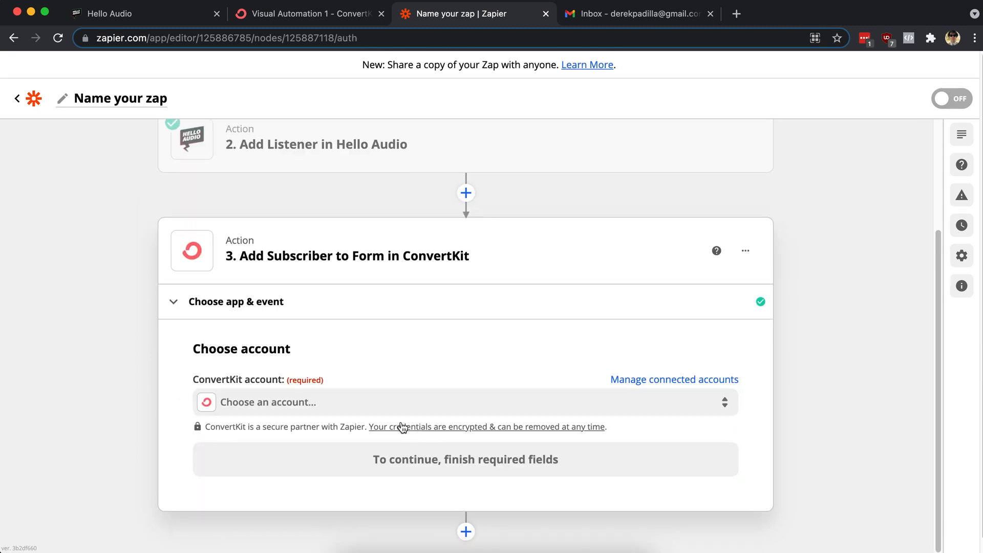
Choose the connected ConvertKit account, continue to the action setup and set its form to CK Demo Video Form
left_click(344, 401)
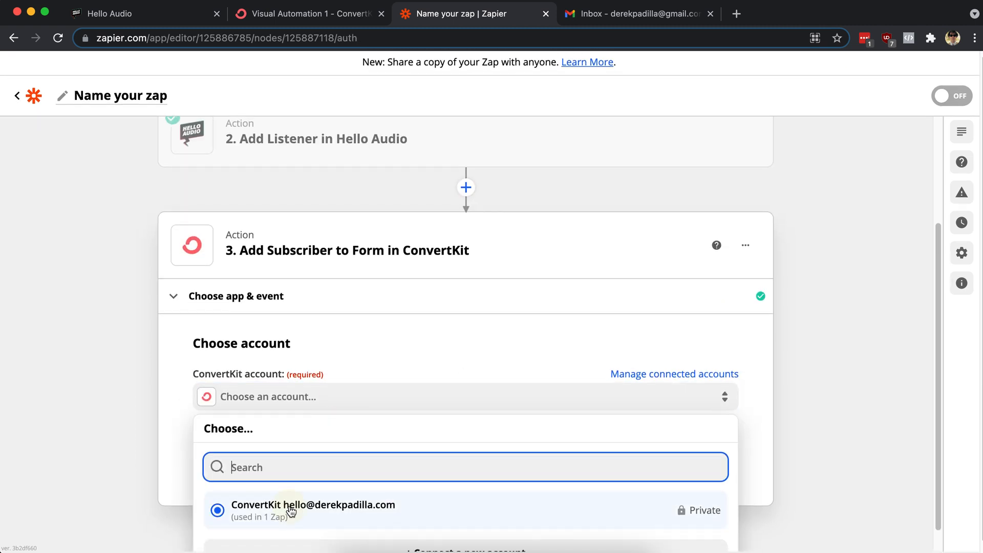
left_click(276, 509)
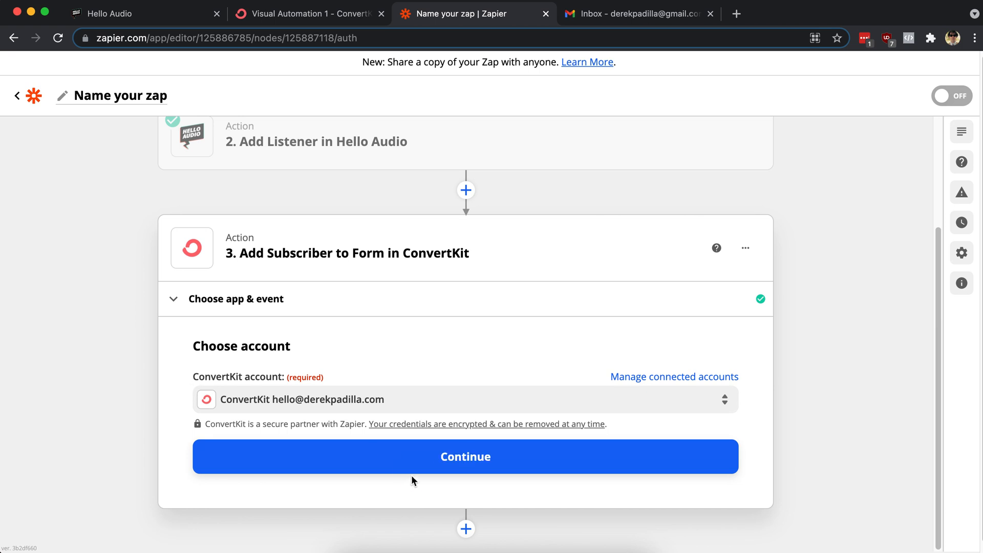
left_click(406, 467)
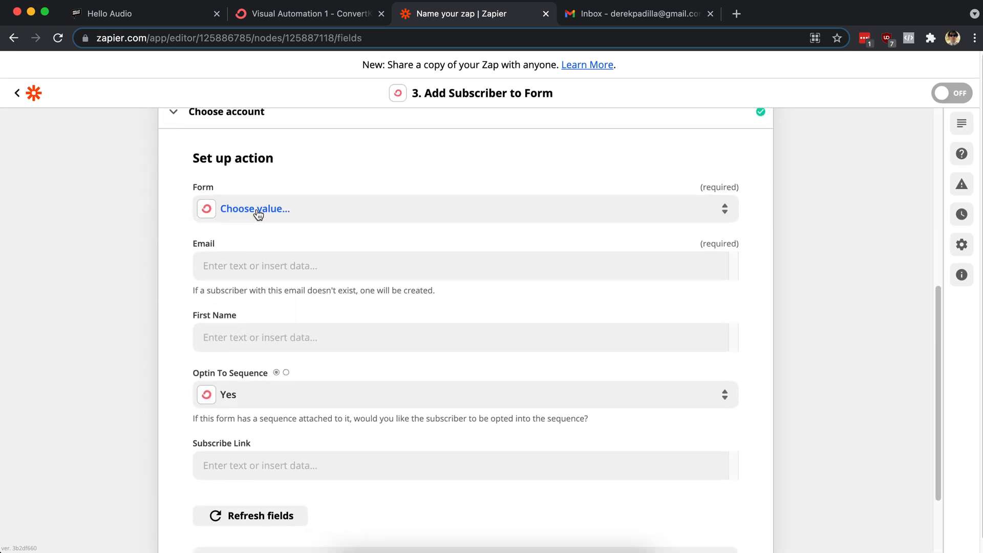
left_click(256, 213)
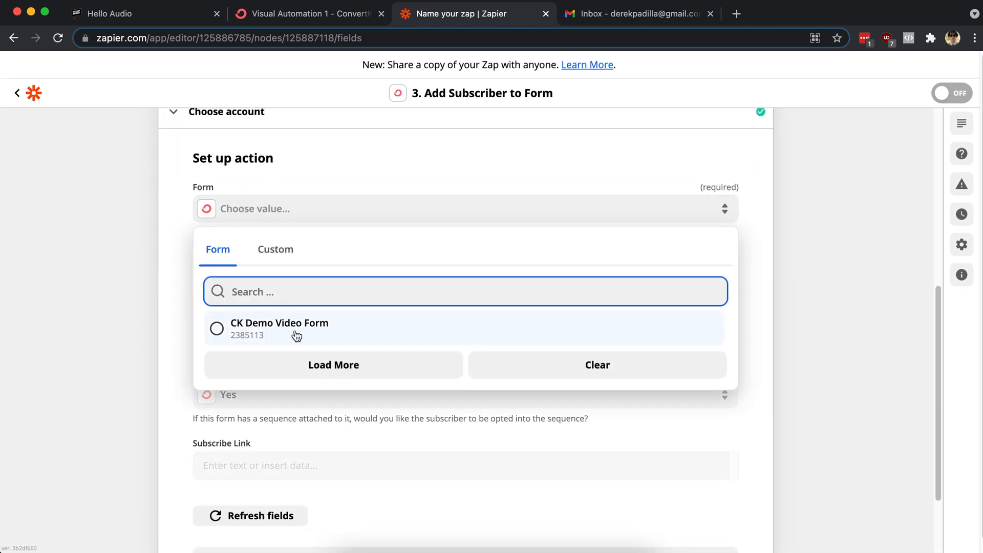
left_click(296, 336)
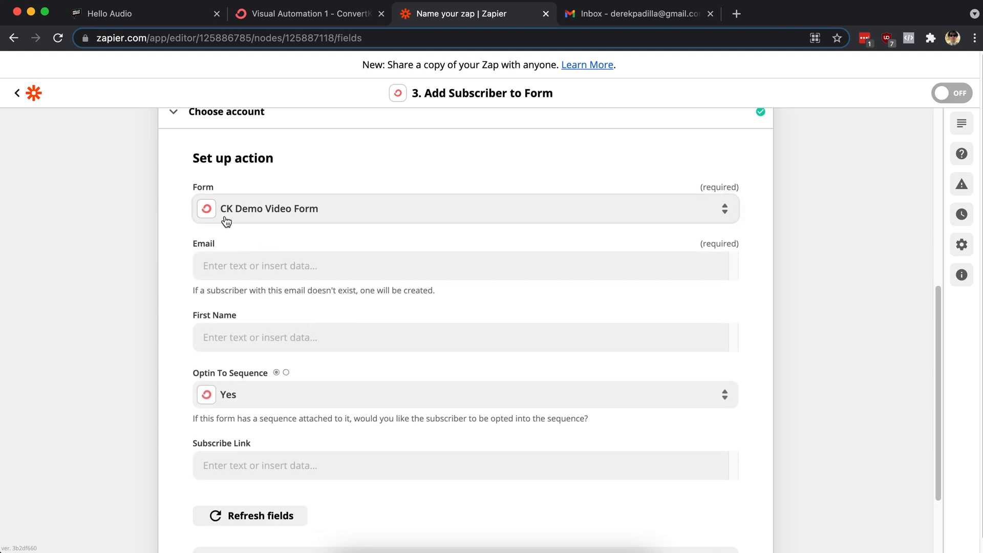
Map the Email field to the Sender value from the New Inbound Email step
left_click(238, 268)
left_click(300, 374)
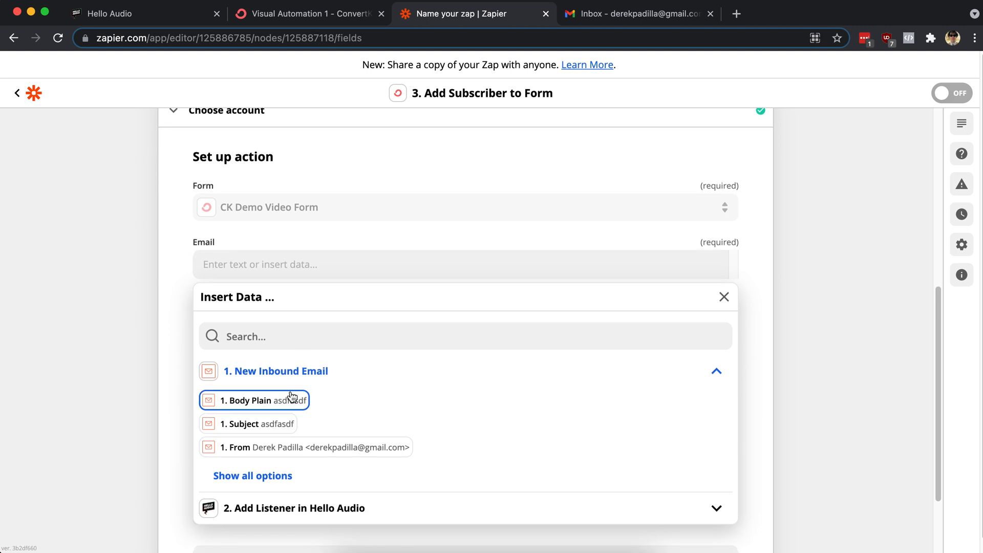
scroll(292, 392, "down", 2)
left_click(286, 424)
scroll(294, 404, "down", 2)
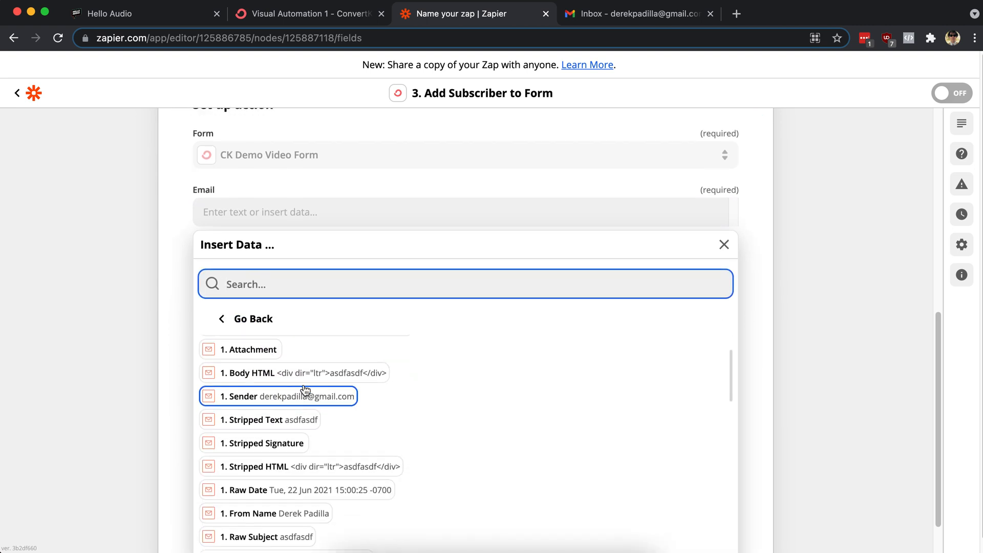
left_click(303, 397)
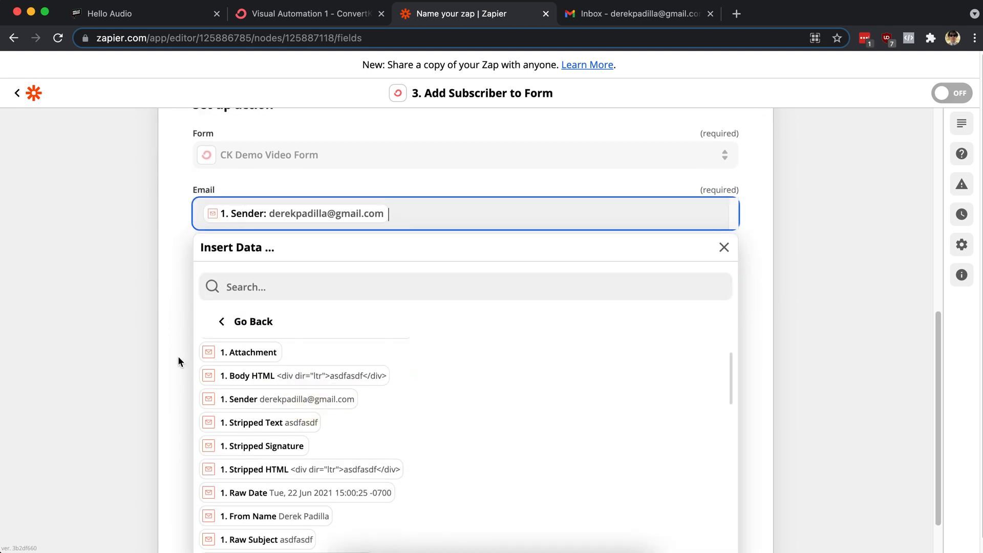
left_click(179, 362)
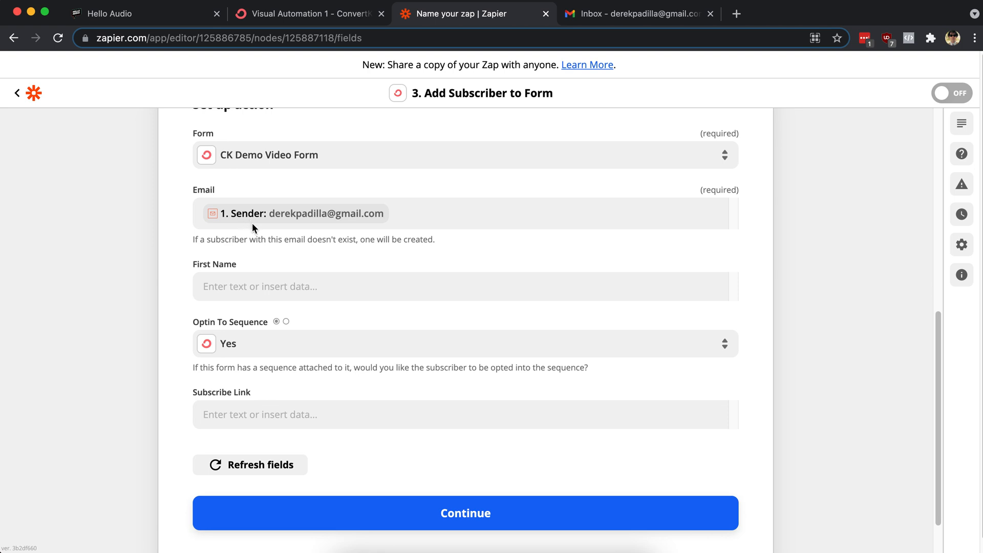
Map the First Name field to the From Name value from the New Inbound Email step
left_click(262, 287)
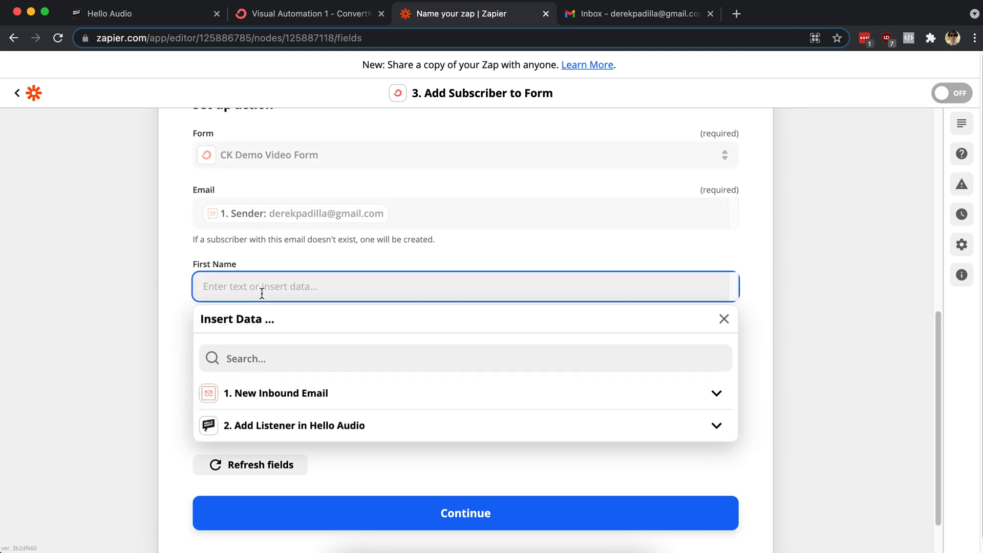
left_click(270, 398)
left_click(263, 433)
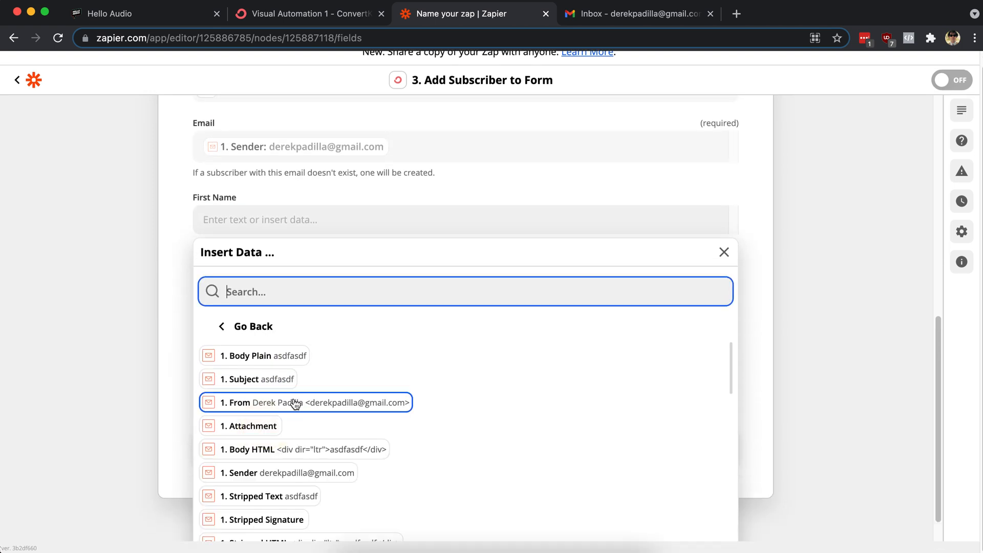
scroll(296, 398, "down", 5)
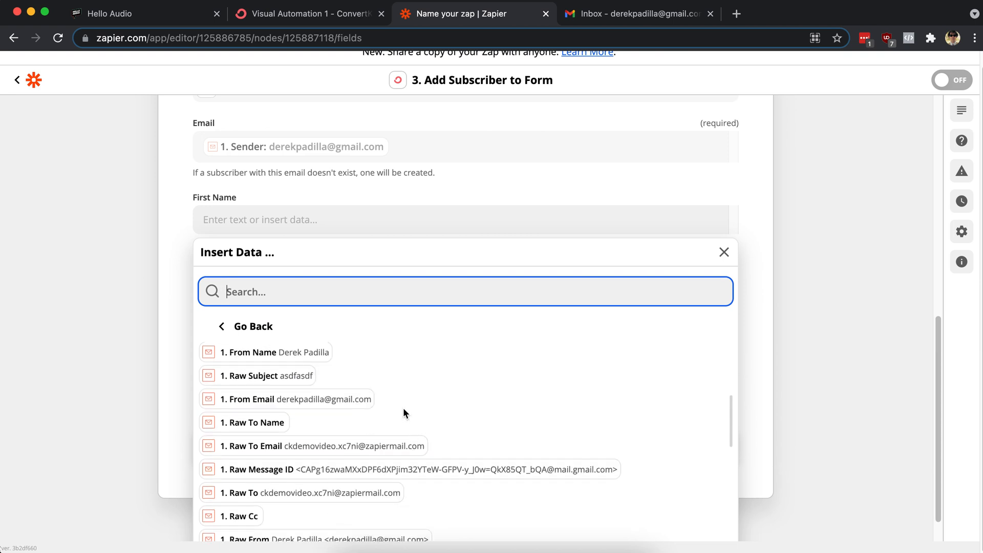
left_click(309, 363)
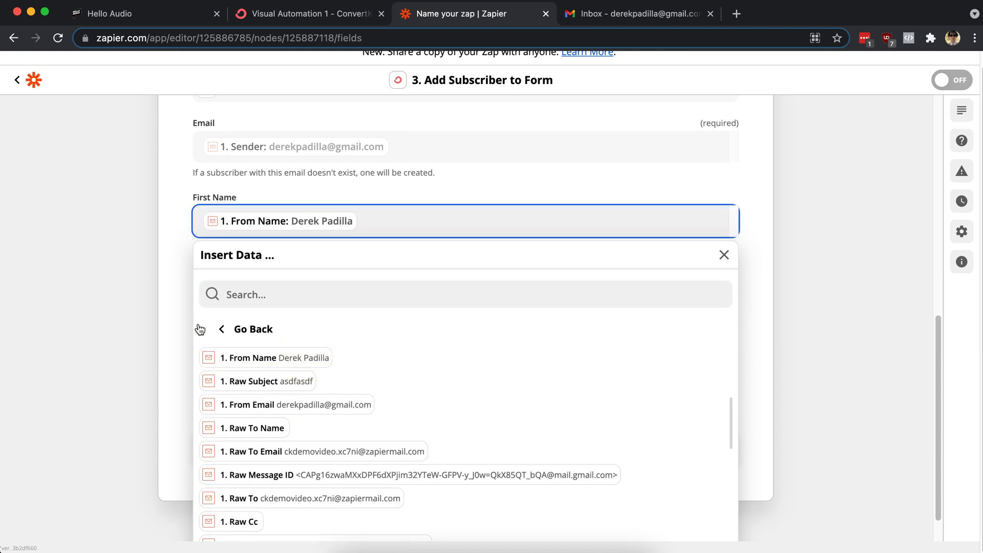
left_click(177, 308)
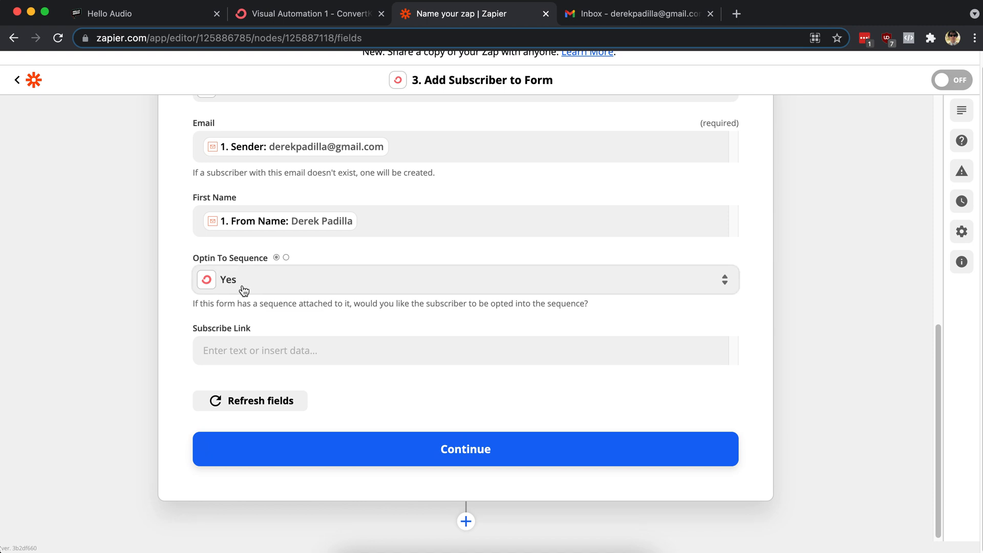
Map the Subscribe Link field to the Subscribe Page Link from the Add Listener in Hello Audio step
scroll(242, 287, "up", 3)
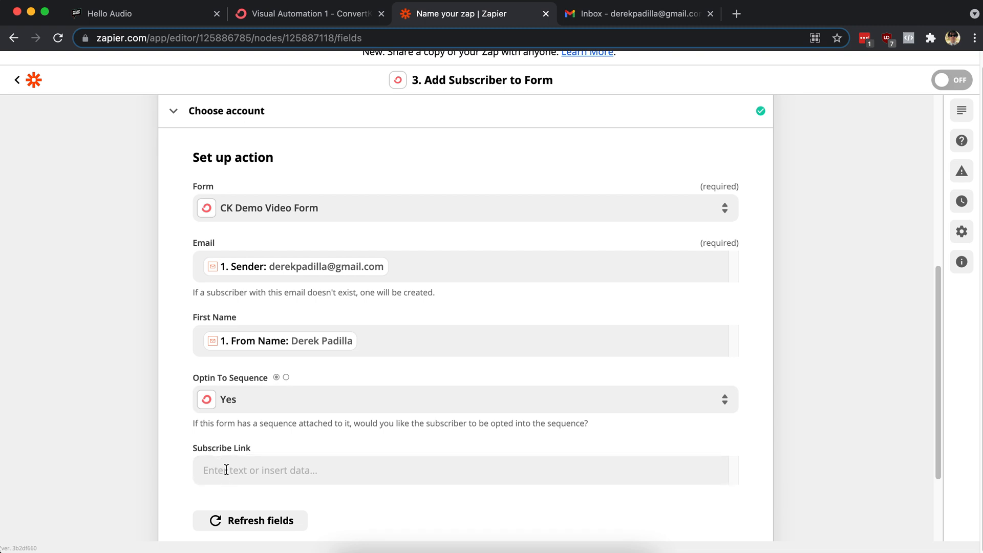
left_click(202, 478)
scroll(190, 437, "down", 2)
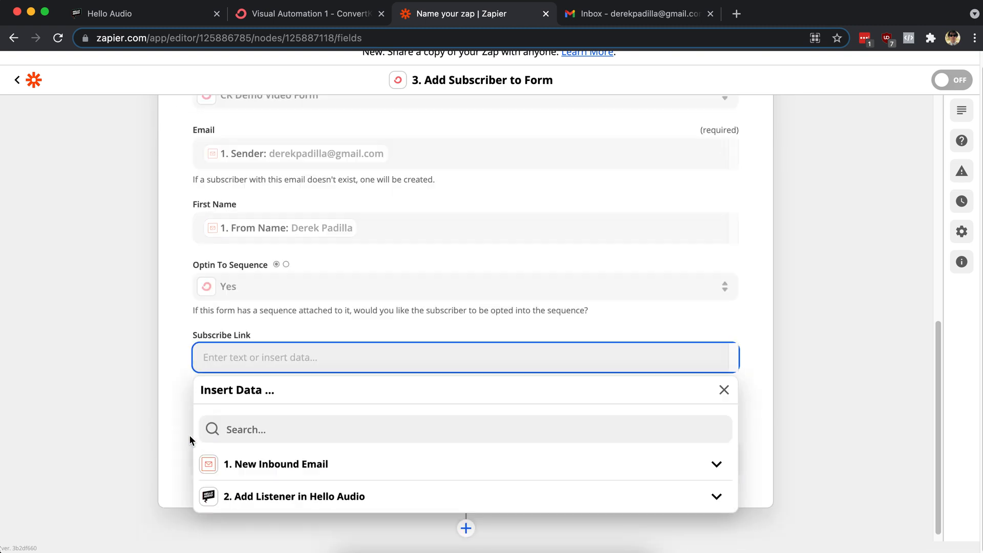
left_click(258, 491)
scroll(190, 442, "down", 1)
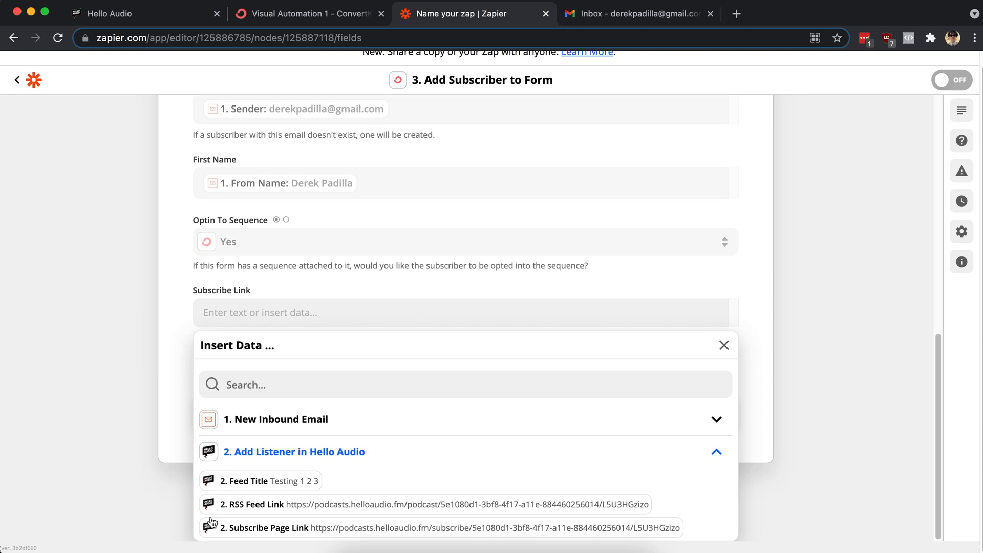
left_click(280, 529)
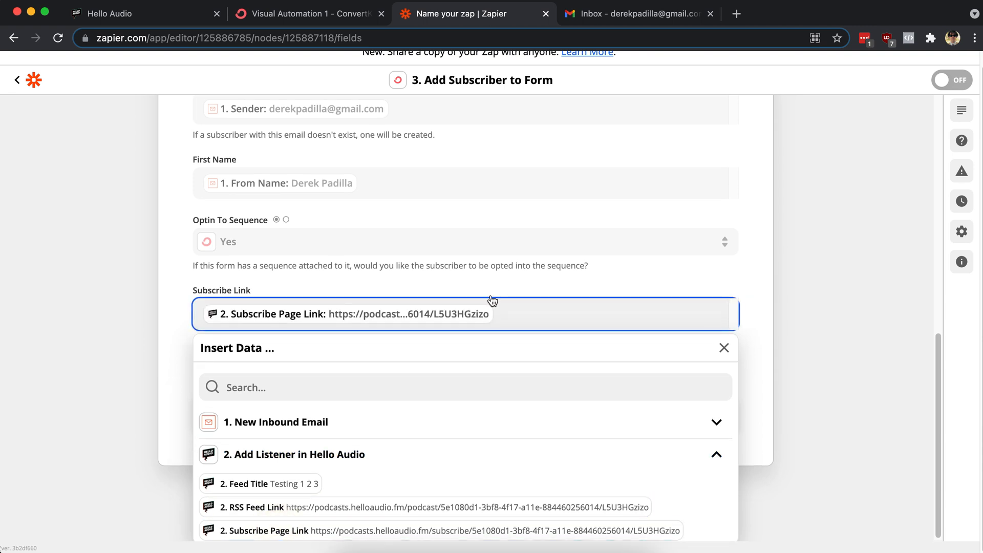
left_click(168, 306)
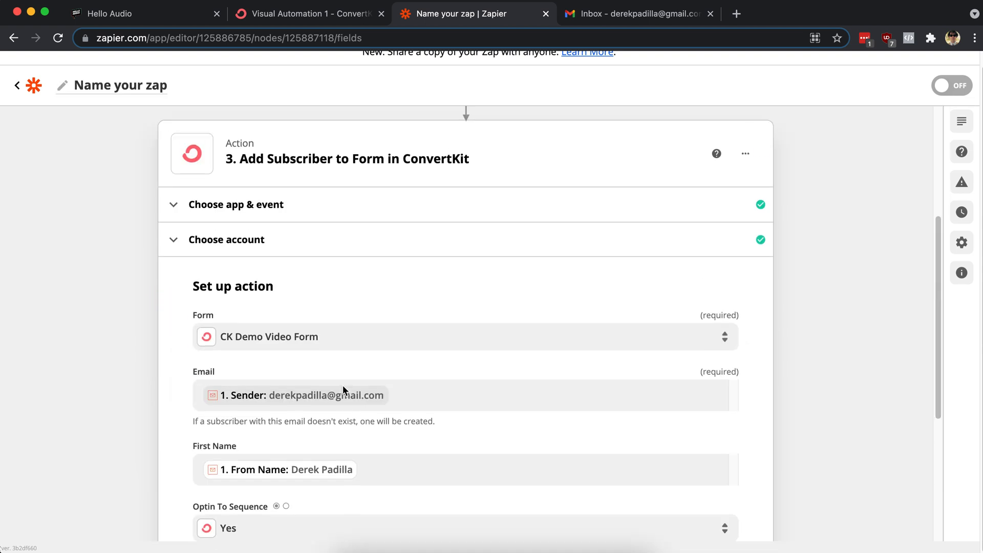
Finish the action setup by testing Add Subscriber to Form, and turn on the zap
scroll(247, 270, "up", 3)
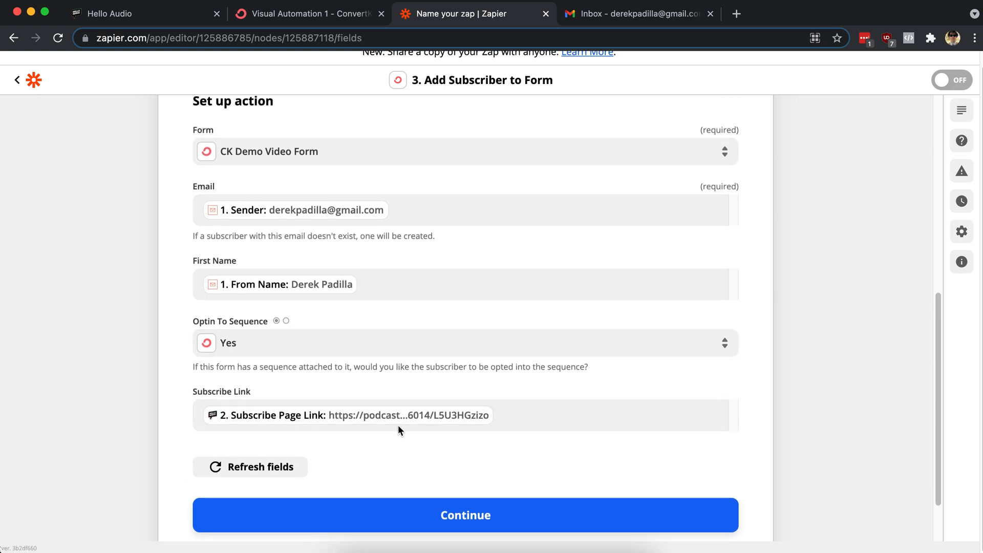
scroll(307, 266, "up", 1)
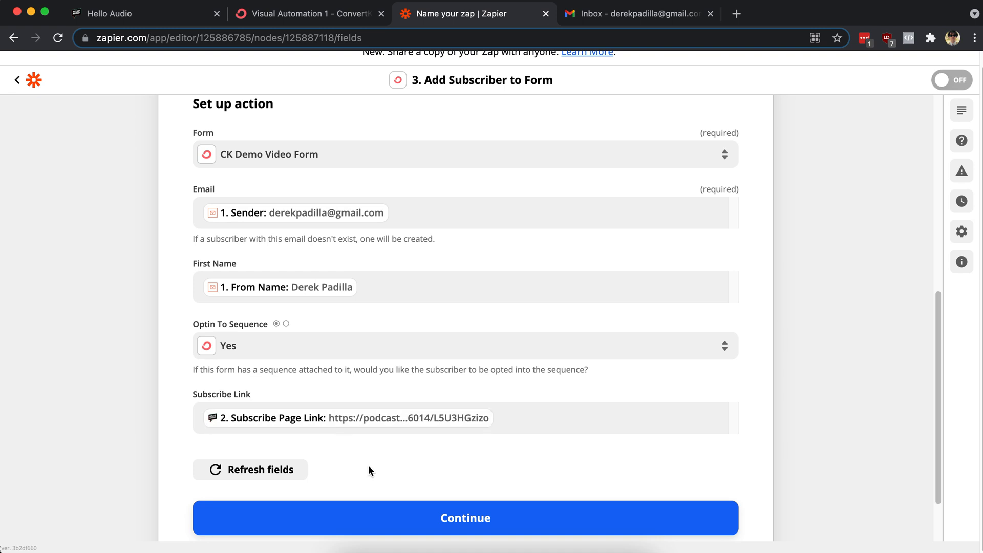
left_click(393, 511)
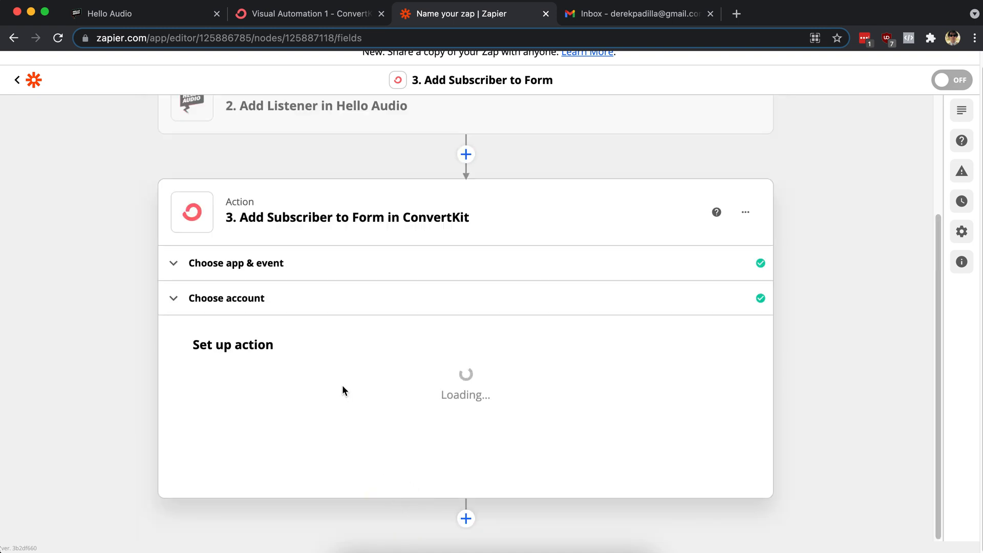
left_click(575, 466)
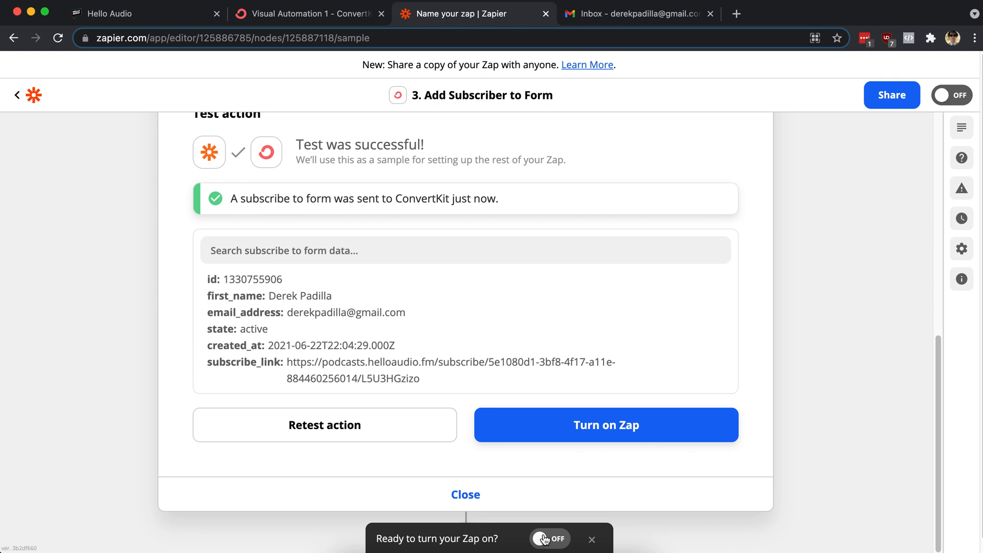
left_click(625, 431)
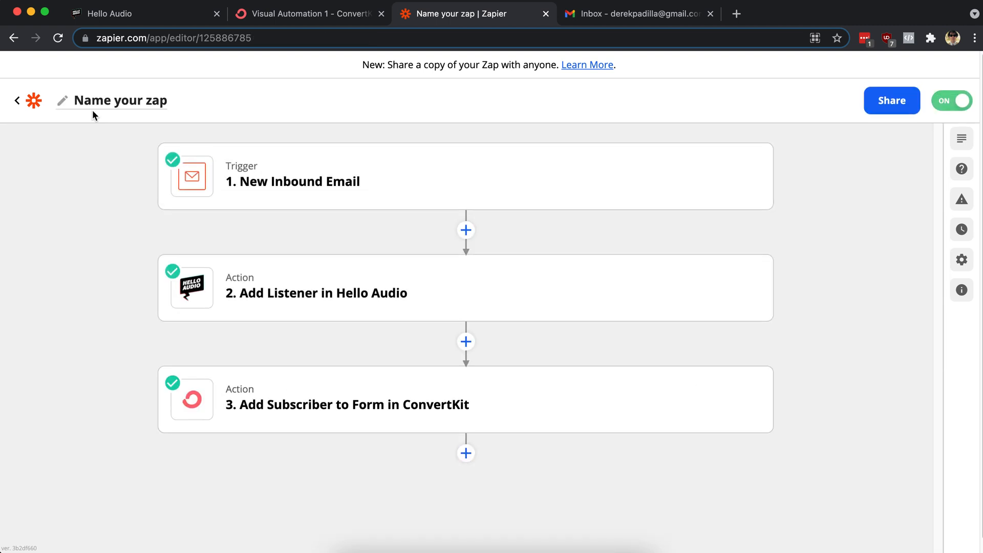
Name the zap "CK Demo Video Zap"
left_click(105, 102)
type("CK Demo Video Zap")
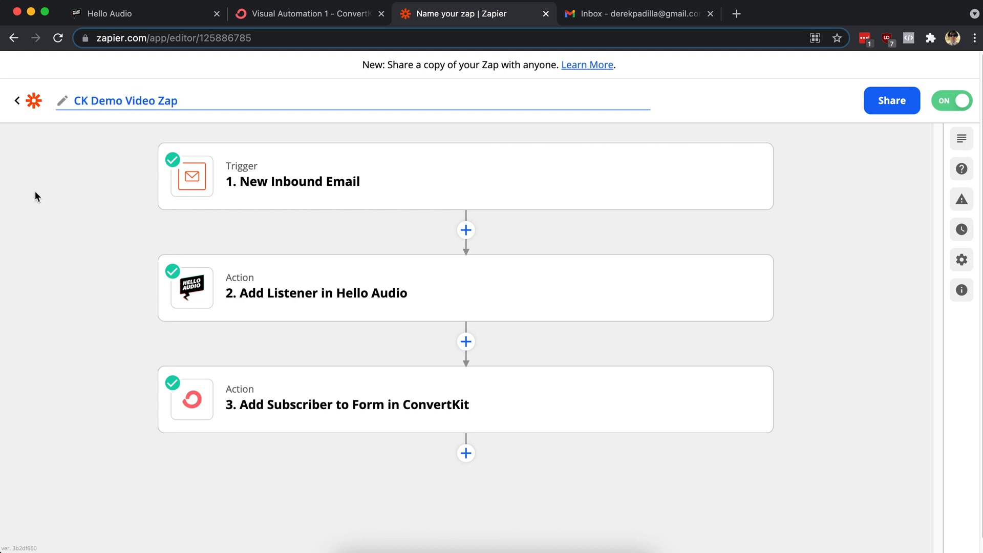
key("Return")
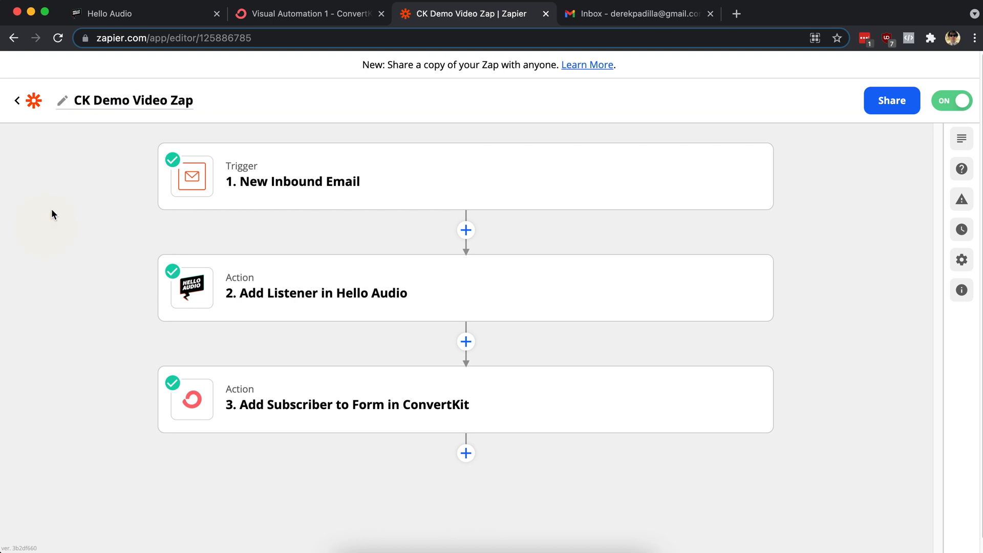
Switch to ConvertKit, open the confirmed subscriber's profile and inspect the value in its Subscribe Link field
left_click(324, 20)
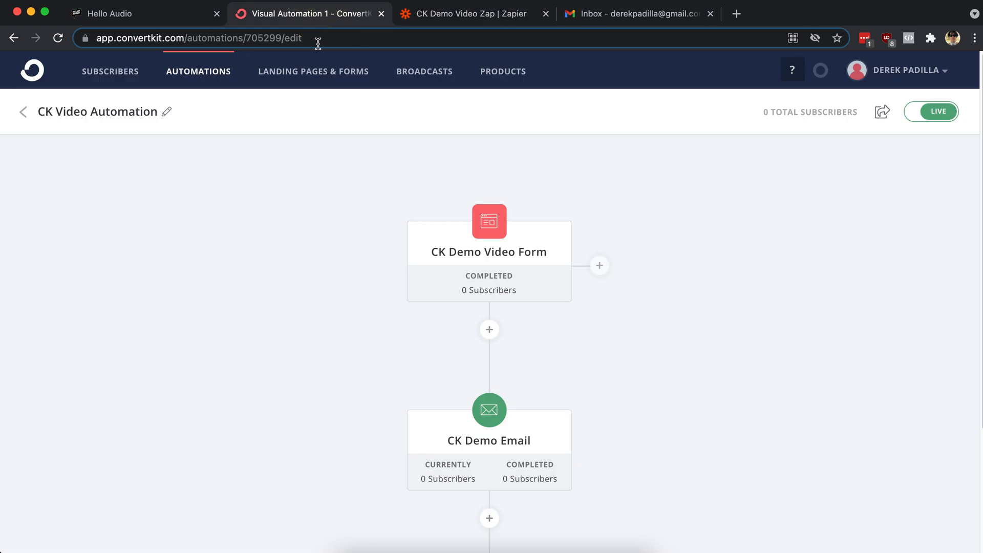
left_click(98, 76)
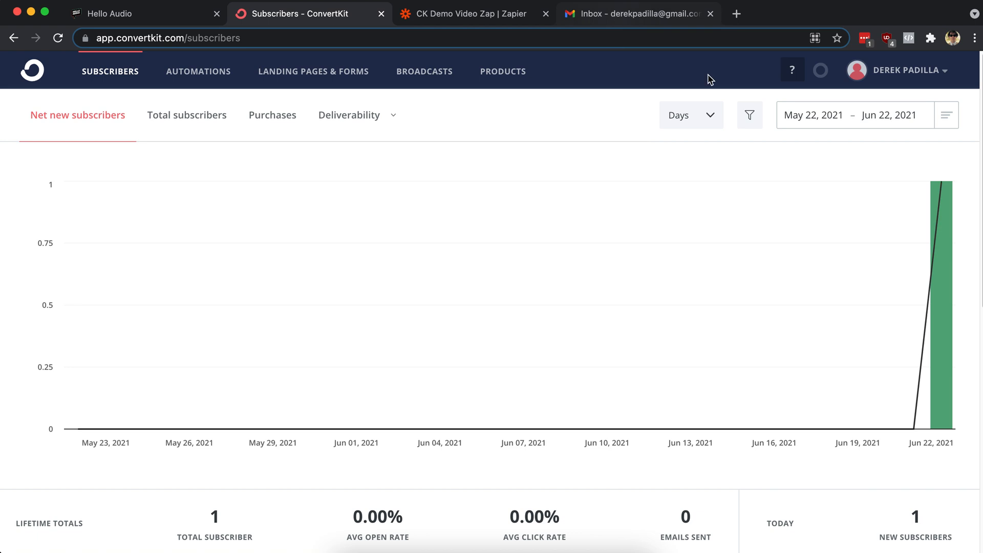
scroll(559, 468, "down", 2)
scroll(551, 470, "down", 5)
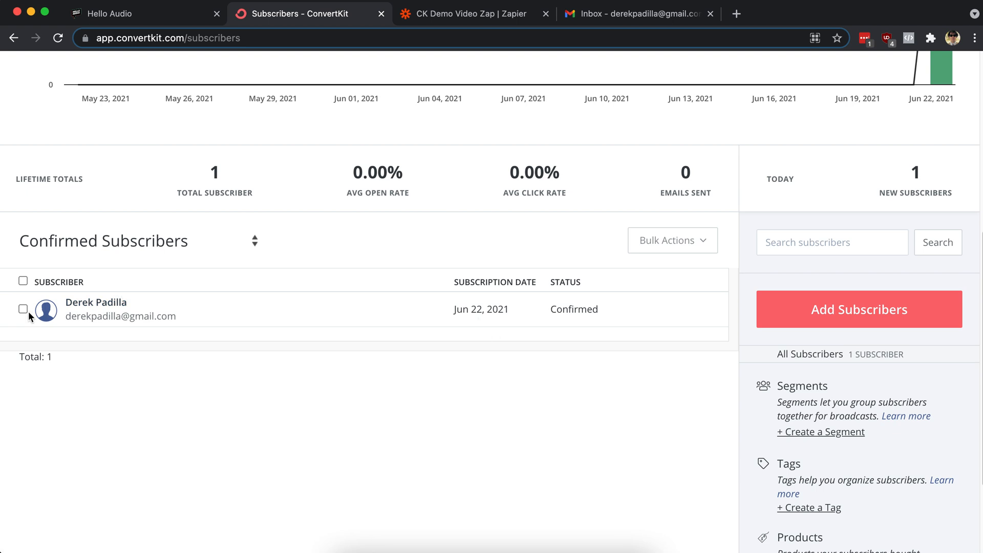
left_click(97, 312)
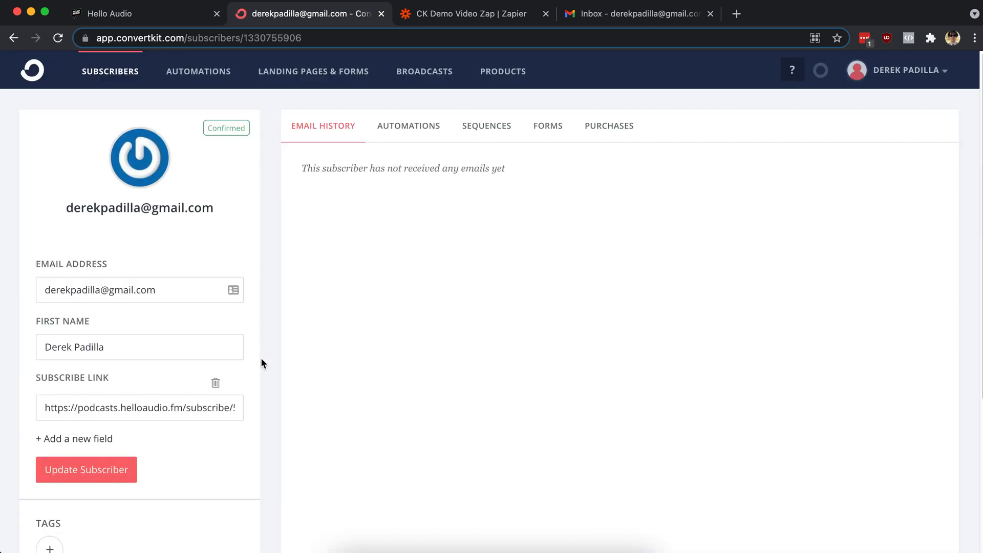
scroll(80, 411, "down", 1)
left_click_drag(55, 398, 235, 400)
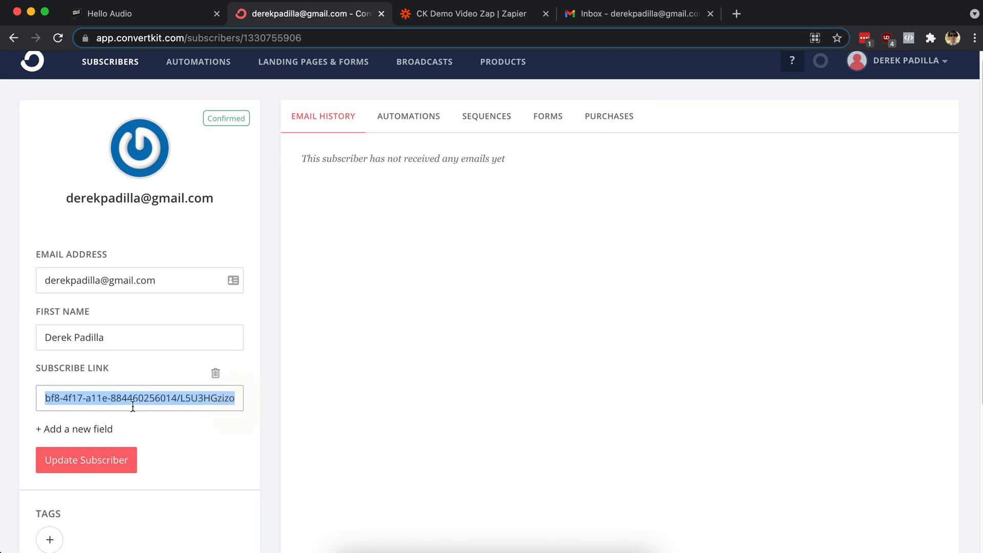
left_click(143, 402)
triple_click(223, 402)
Switch to Gmail and refresh the inbox to check for the automation's email
left_click(661, 11)
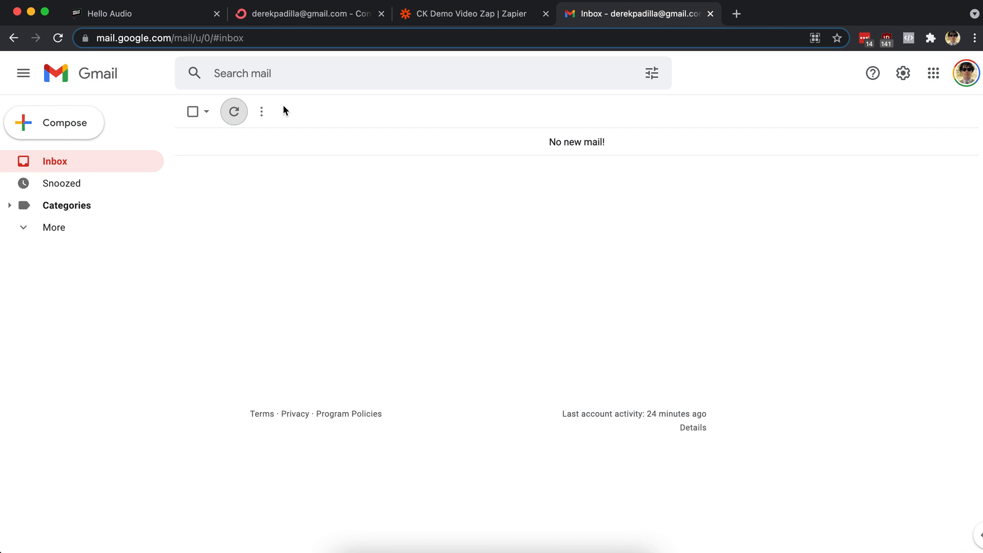
left_click(235, 113)
left_click(231, 121)
Return to ConvertKit and review the automations, sequences and forms the subscriber belongs to
left_click(307, 14)
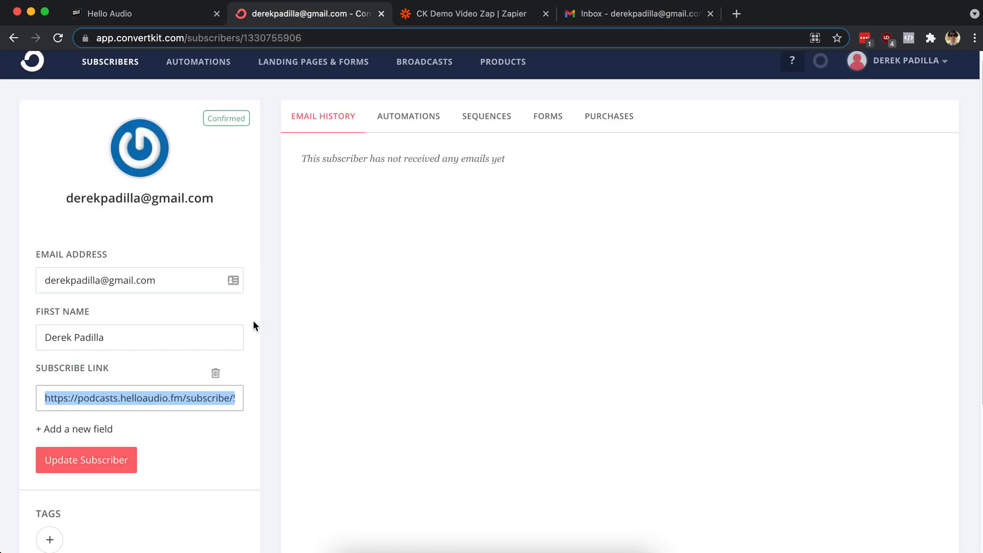
left_click(409, 116)
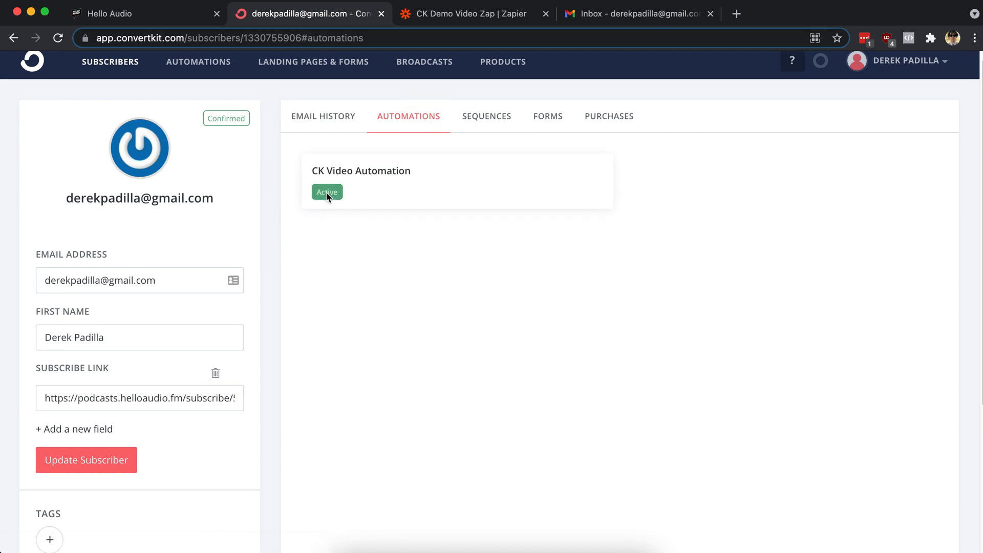
left_click(484, 123)
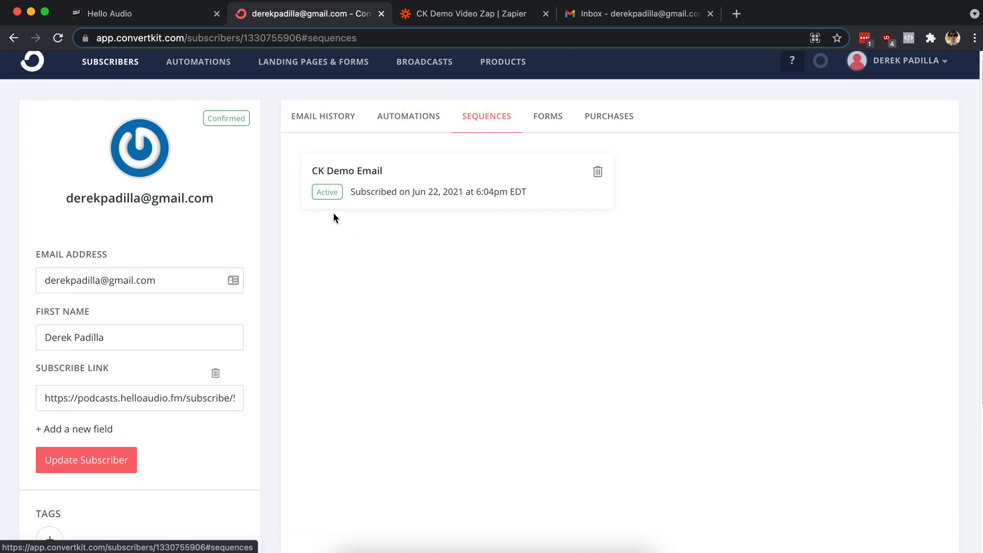
left_click(559, 118)
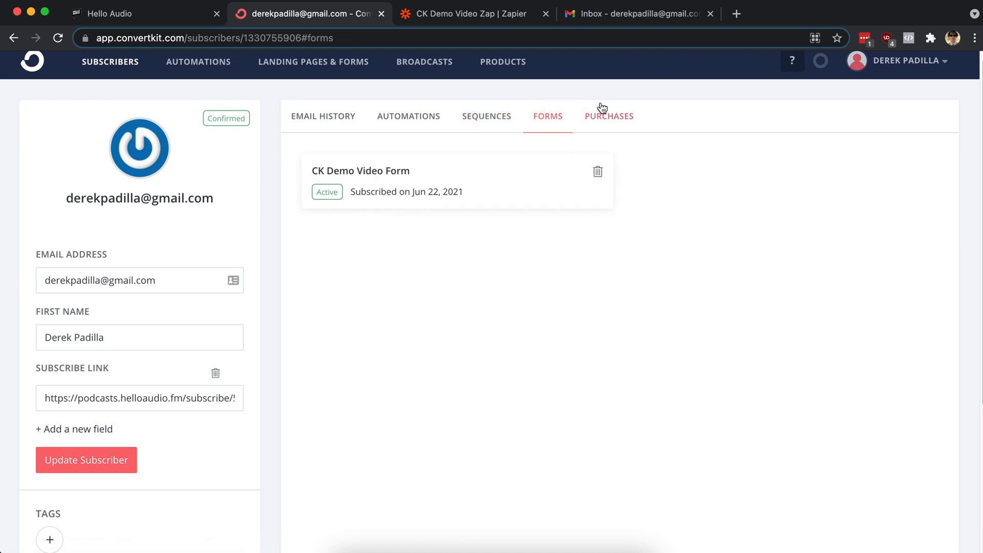
Refresh the Gmail inbox again, look through the rest of the subscriber's ConvertKit profile and return to the inbox
left_click(619, 15)
left_click(232, 114)
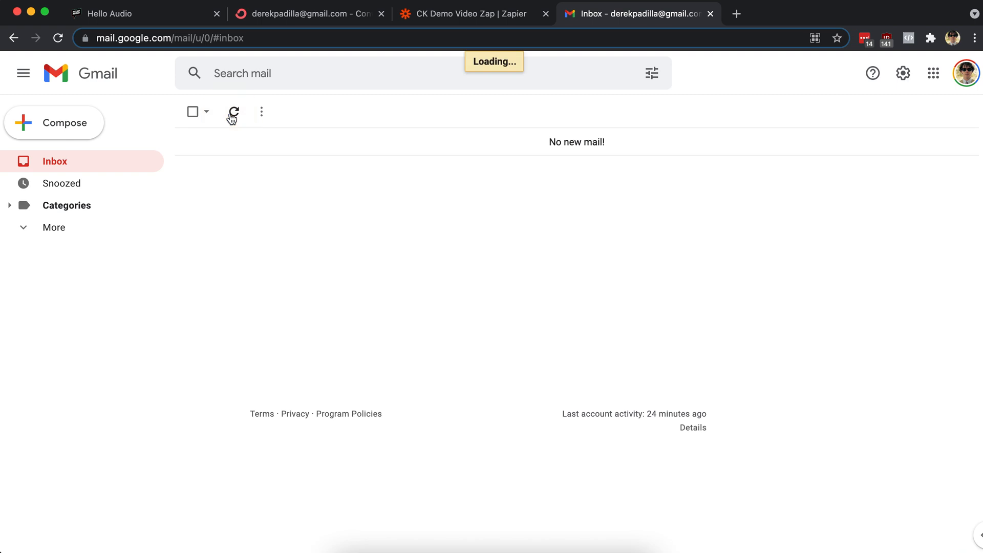
left_click(275, 16)
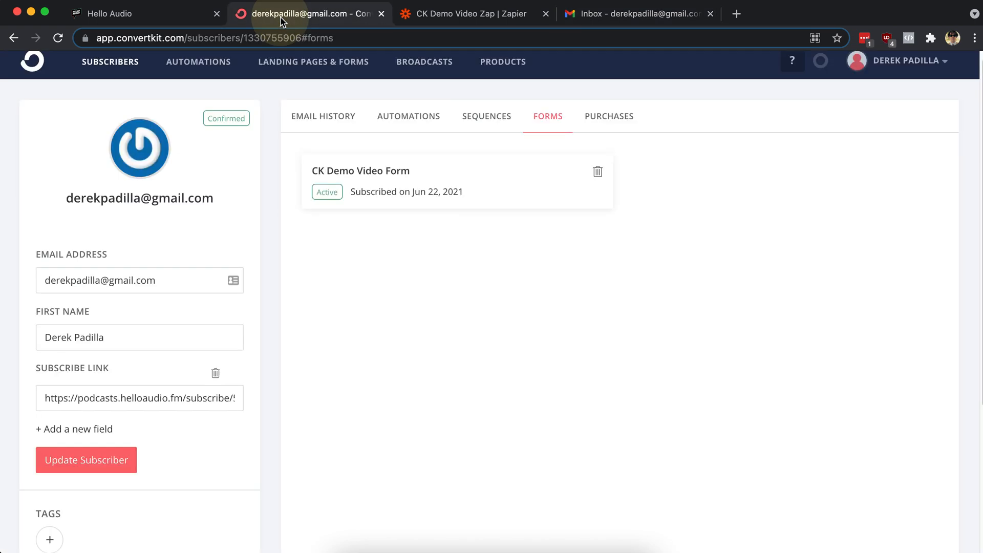
scroll(127, 411, "down", 5)
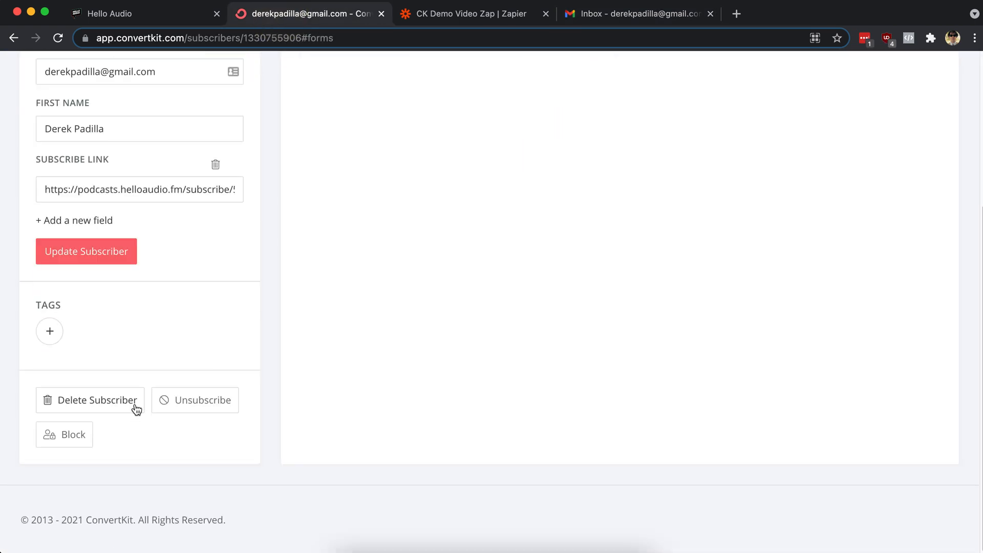
scroll(663, 60, "up", 5)
left_click(646, 16)
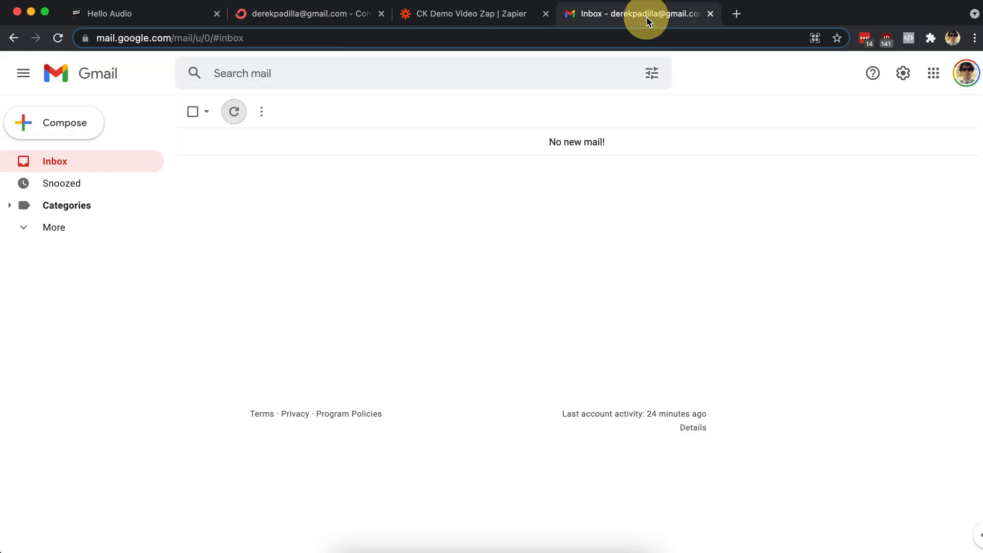
Refresh the Gmail inbox, open the "Here's your audio access :)" email and read its greeting and message
left_click(237, 113)
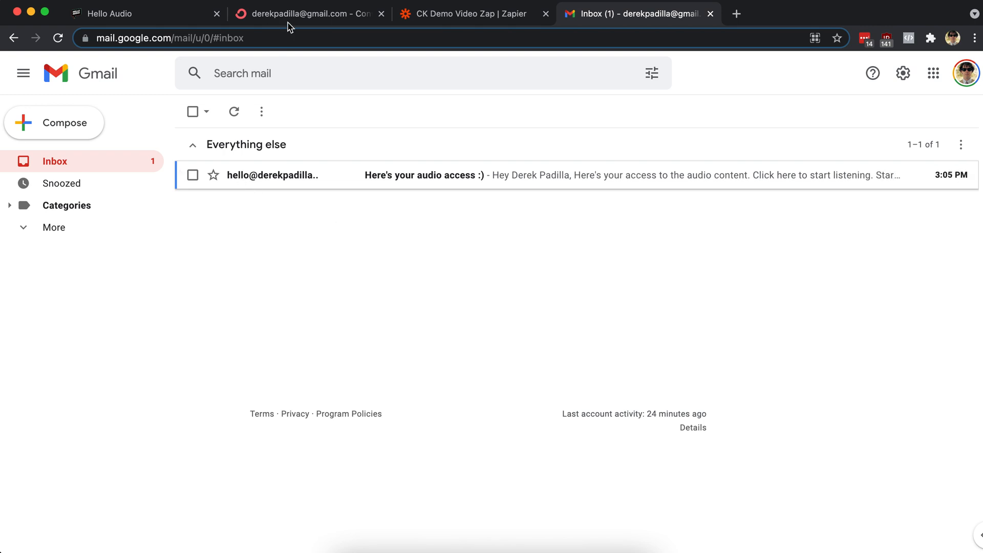
left_click(412, 182)
left_click_drag(224, 241, 318, 231)
left_click_drag(231, 258, 413, 259)
left_click(409, 260)
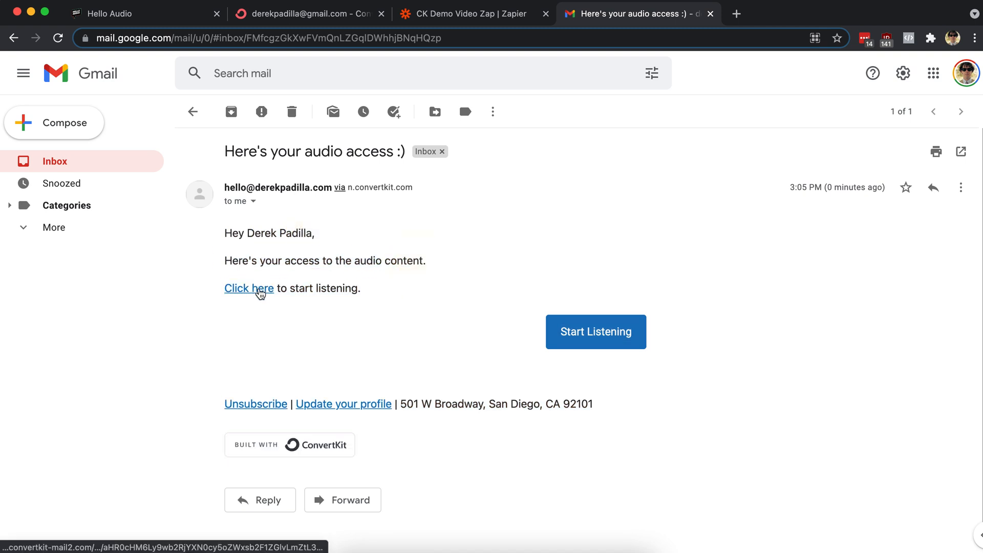
Test the email's "Click here" link and its Start Listening button, returning to the email in between
left_click(260, 293)
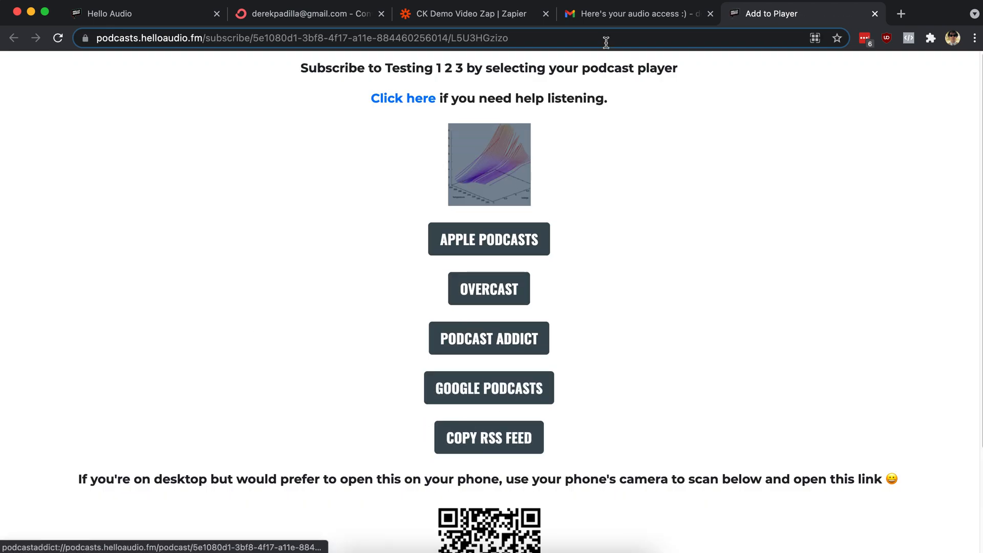
left_click(625, 19)
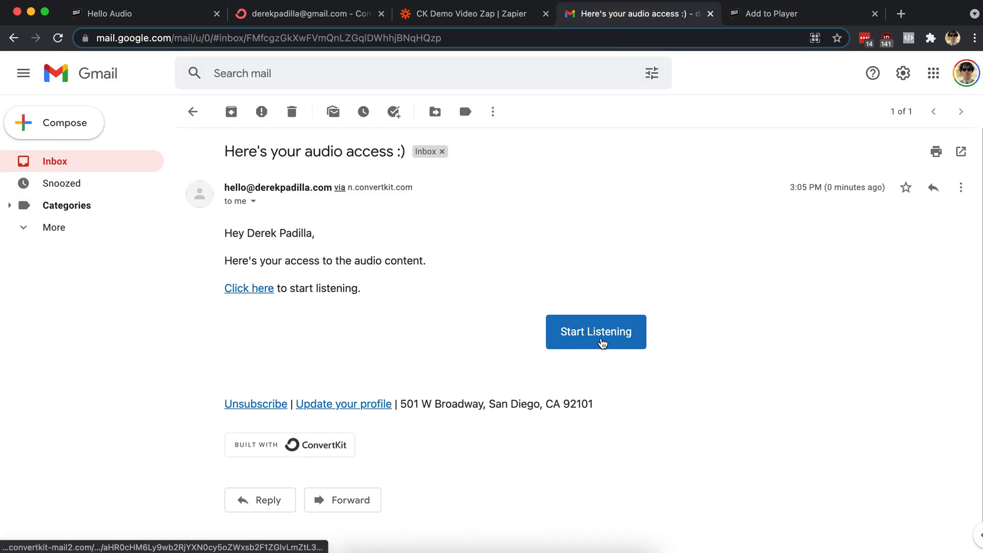
left_click(603, 342)
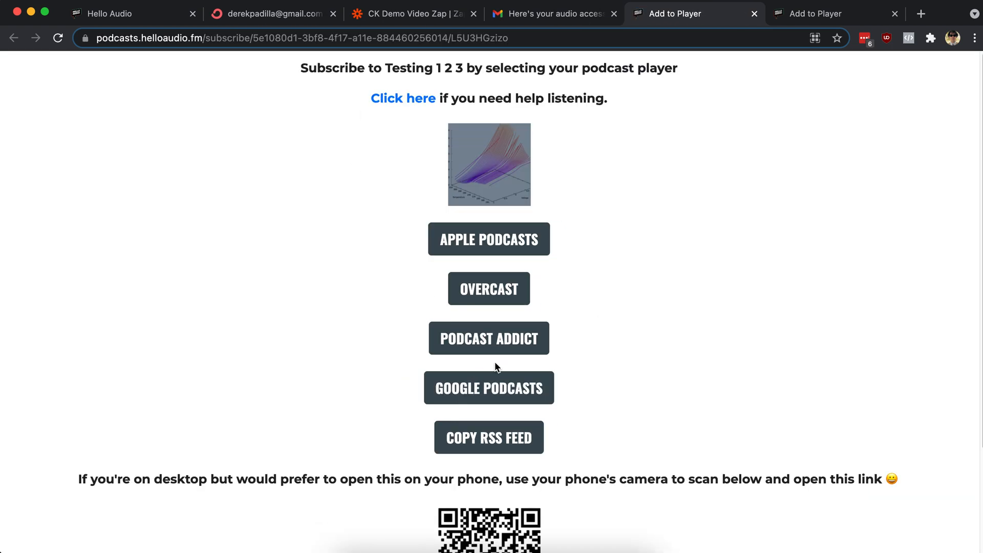
Subscribe to the Testing 1 2 3 feed in Google Podcasts from the subscribe page, rechecking the email's Start Listening link along the way
left_click(531, 394)
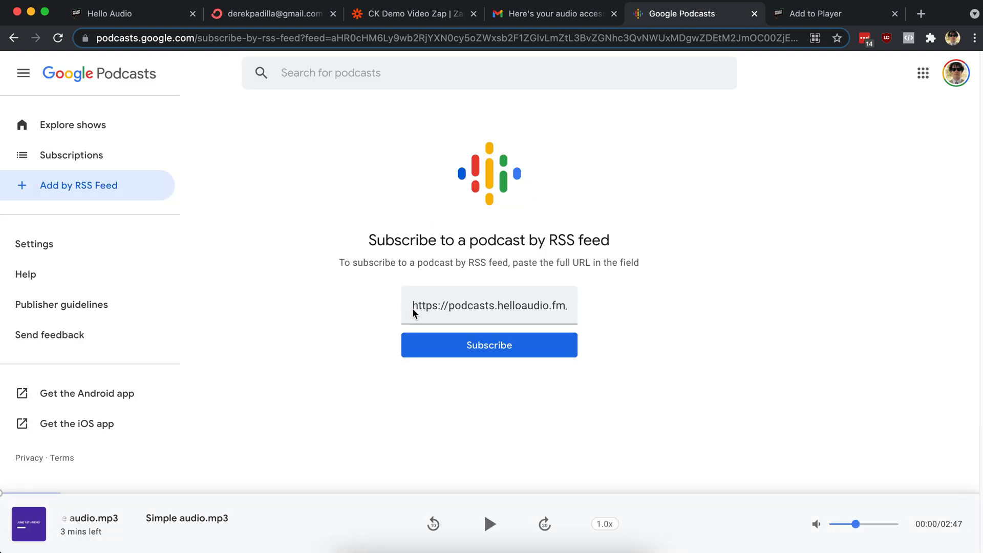
left_click(486, 344)
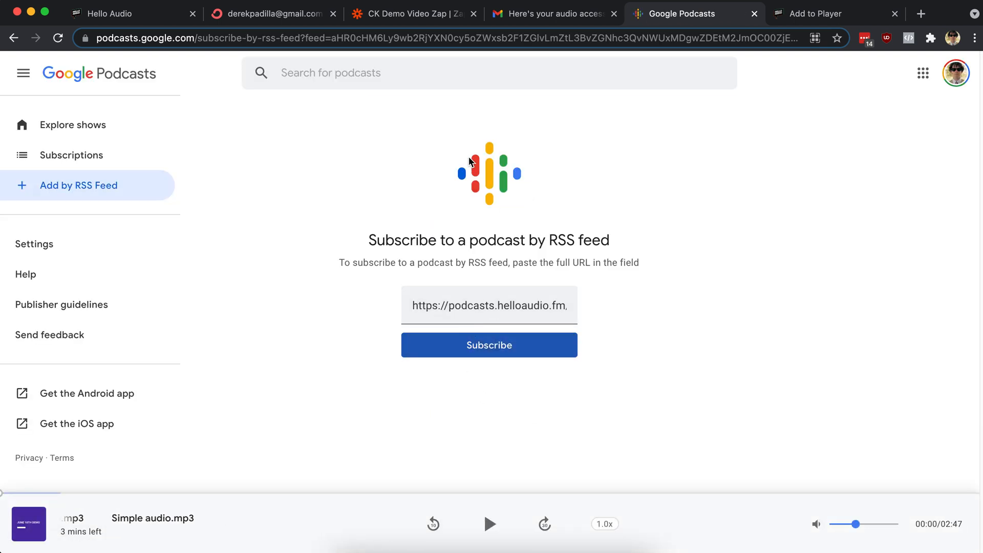
left_click(560, 13)
left_click(612, 329)
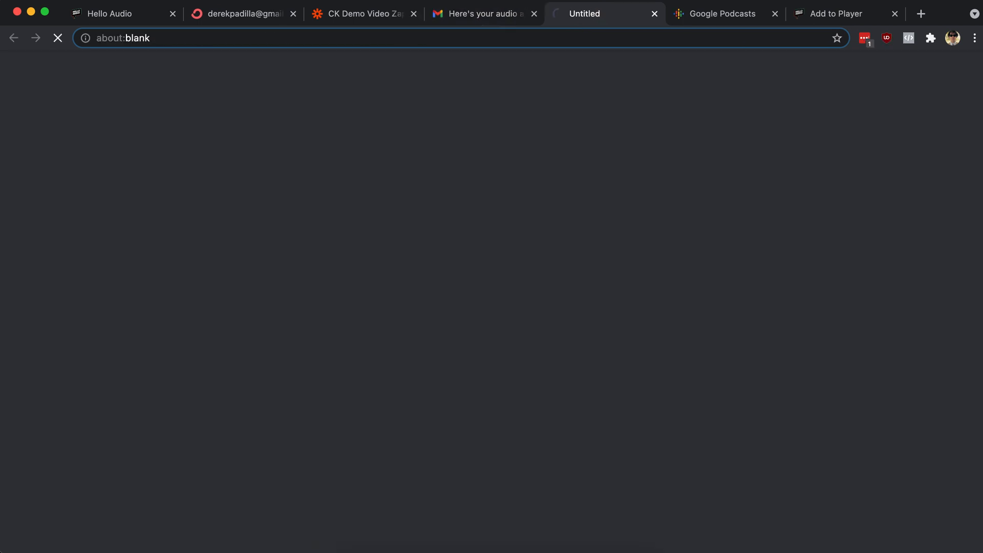
left_click(713, 13)
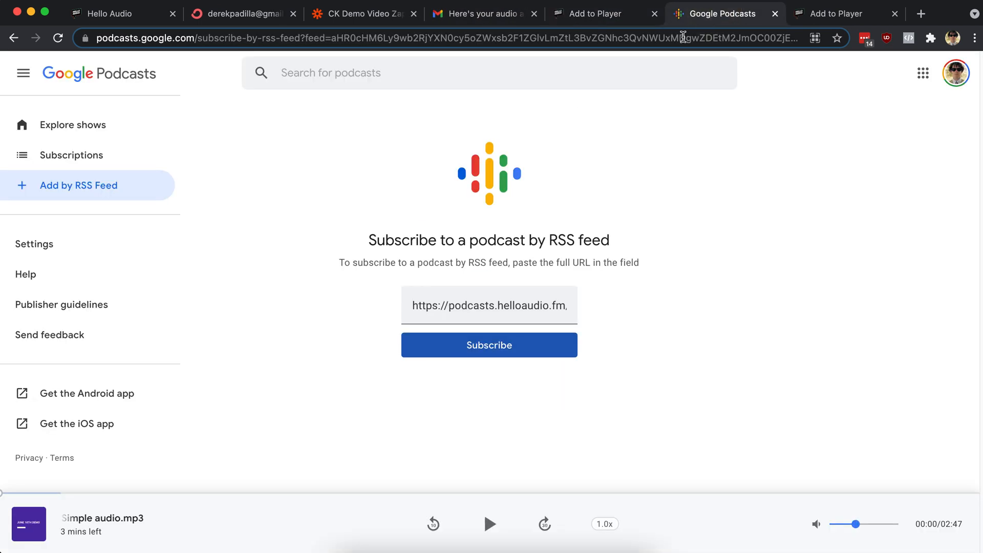
left_click(481, 352)
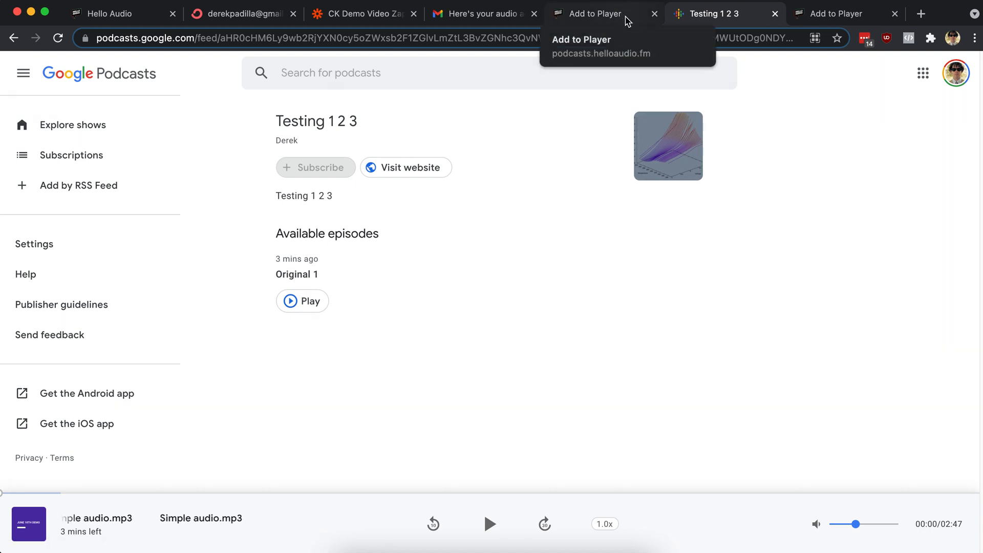
Return to the Gmail message, then open the Hello Audio help article on sending unique links using ConvertKit and review its form instructions
left_click(481, 15)
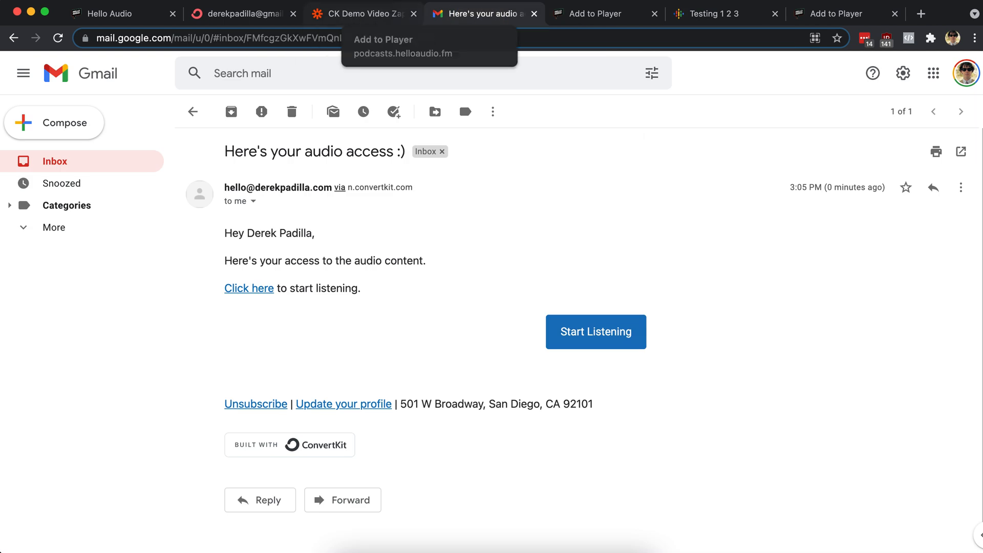
left_click_drag(963, 1, 871, 11)
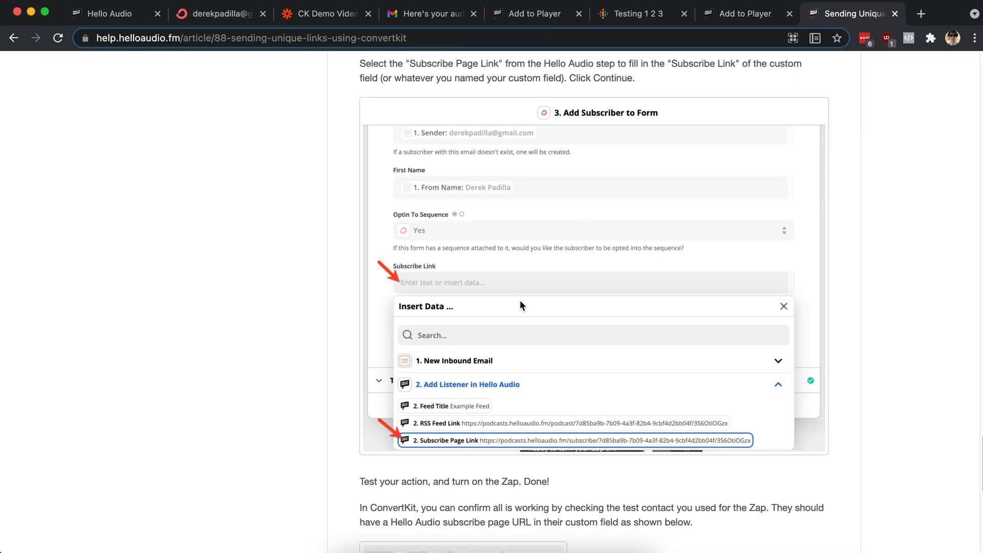
scroll(522, 290, "up", 20)
scroll(442, 302, "down", 5)
left_click_drag(398, 117, 722, 118)
scroll(597, 287, "down", 1)
scroll(598, 287, "down", 8)
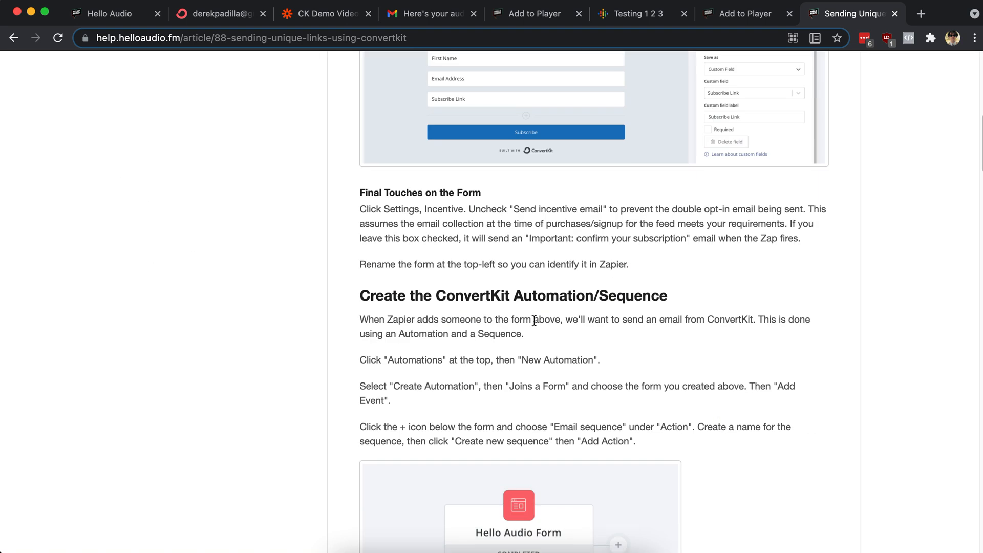
scroll(470, 251, "up", 3)
mouse_move(511, 134)
left_mouse_down()
mouse_move(652, 134)
mouse_move(514, 134)
left_mouse_up()
scroll(525, 265, "down", 1)
scroll(525, 265, "down", 2)
Read the article's "Create the ConvertKit Automation/Sequence" section through to the example of hyperlinking email text
left_click_drag(437, 152, 654, 155)
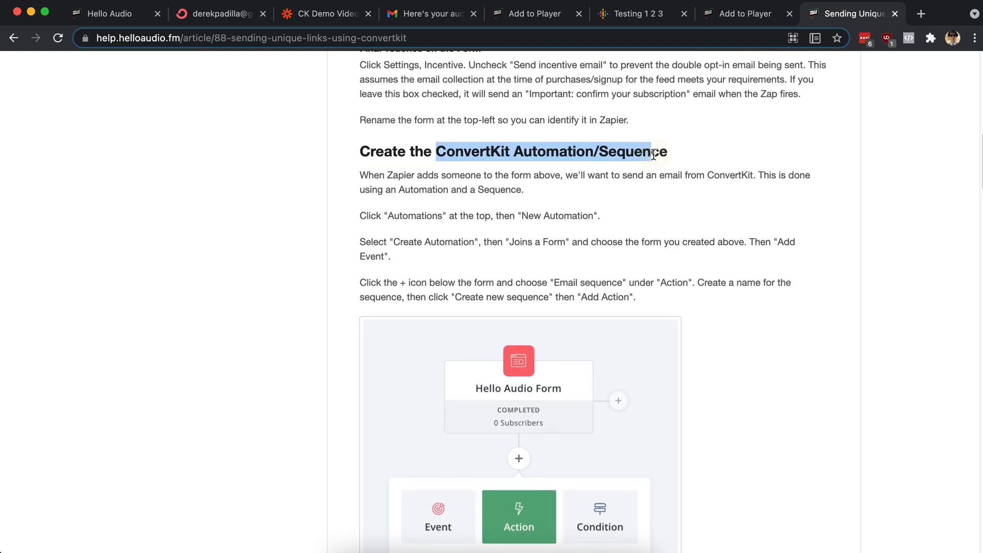
left_click(622, 180)
scroll(621, 181, "down", 6)
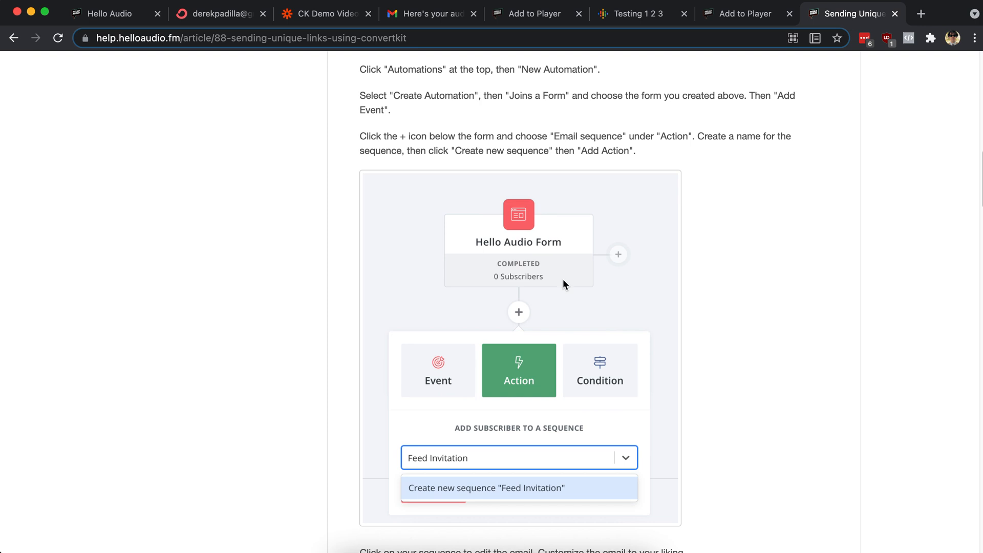
scroll(563, 282, "down", 6)
scroll(465, 345, "down", 7)
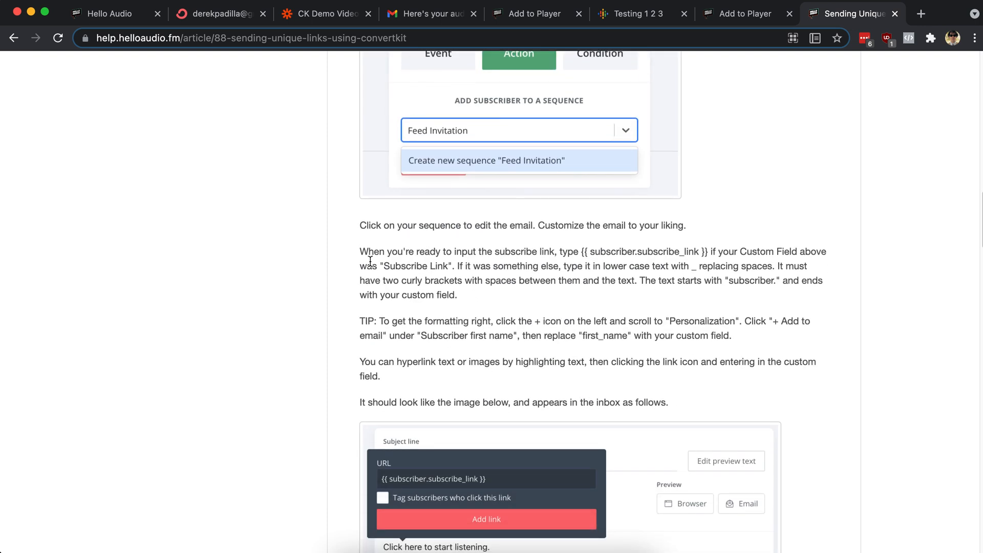
scroll(371, 259, "down", 5)
scroll(356, 345, "down", 4)
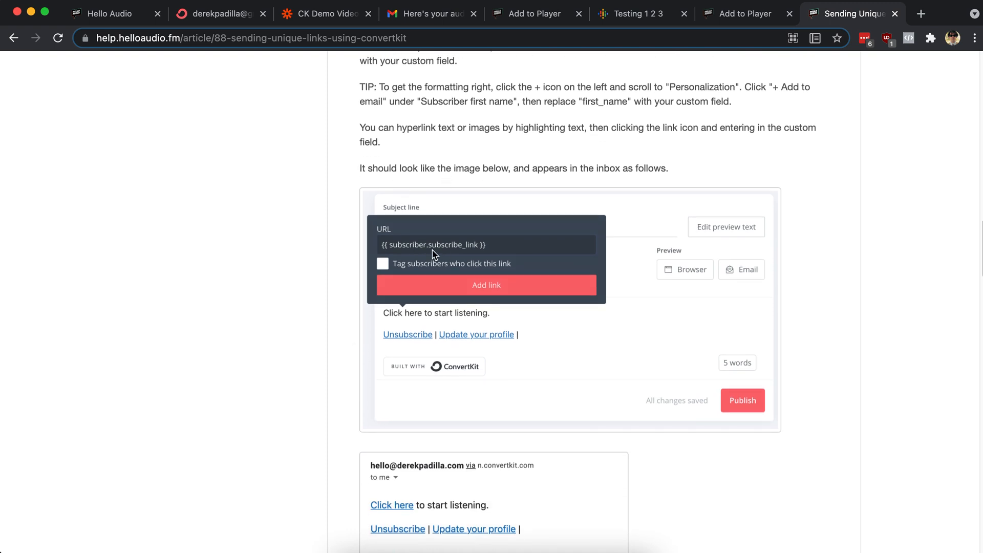
Examine the article's {{ subscriber.subscribe_link }} formatting, the sample email and the "Final Touches on the Email" section
scroll(453, 254, "up", 5)
left_click_drag(585, 146, 717, 145)
left_click(698, 174)
scroll(684, 203, "down", 1)
scroll(395, 216, "down", 14)
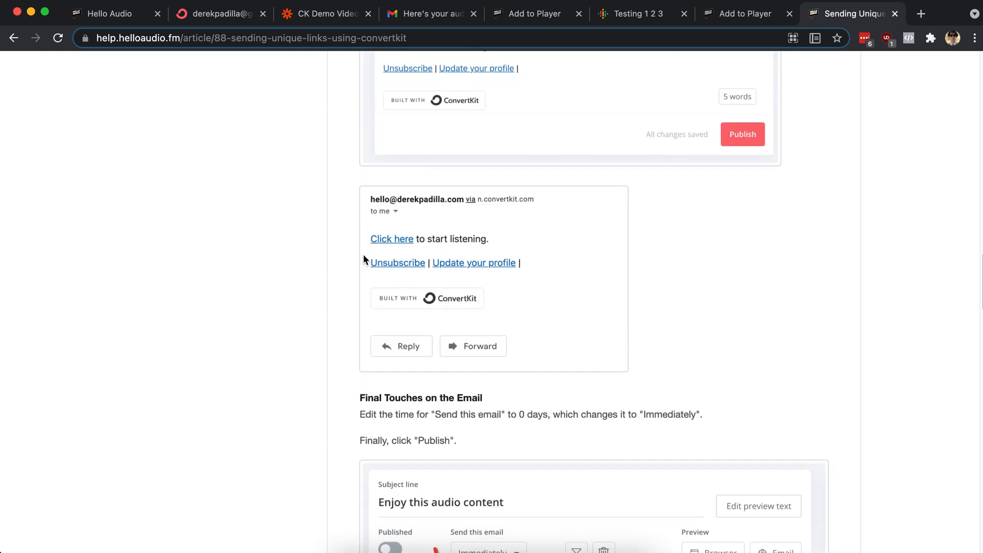
scroll(361, 256, "down", 10)
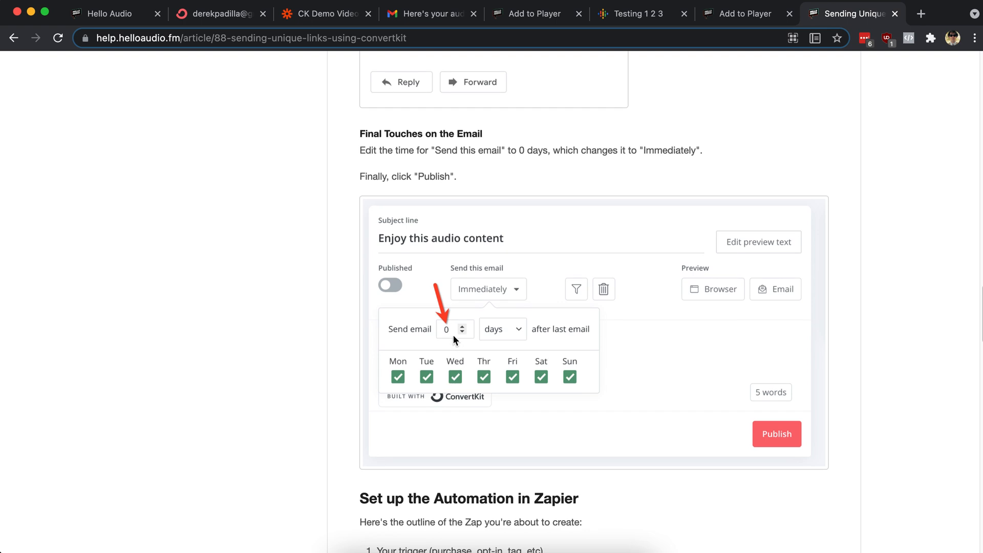
Review the "Set up the Automation in Zapier" outline and the Add Listener action settings in the article
scroll(447, 333, "down", 20)
scroll(438, 290, "up", 5)
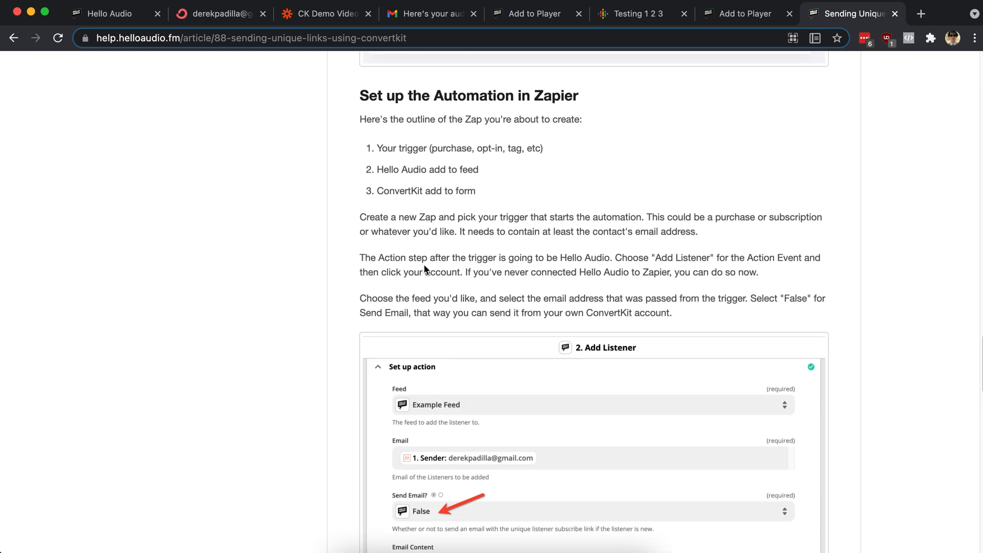
left_click_drag(372, 98, 597, 93)
left_click(505, 213)
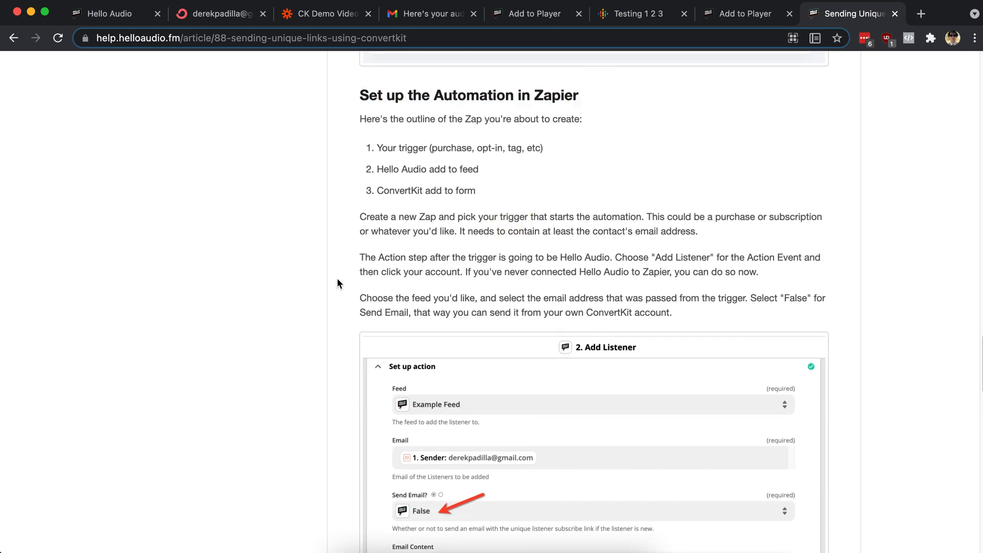
scroll(342, 275, "down", 1)
scroll(605, 277, "down", 4)
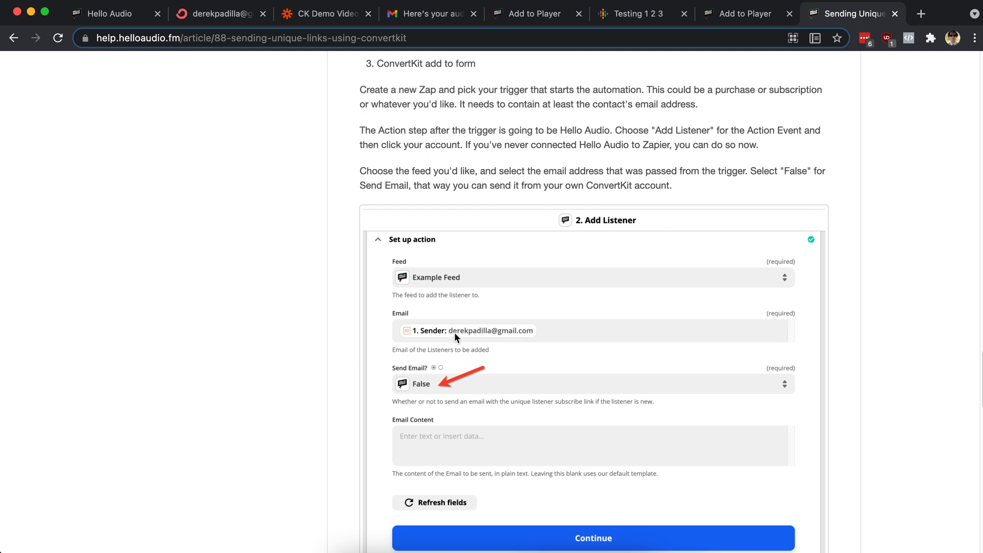
Read the article's Add Subscriber to Form settings and its closing instructions for testing the contact's subscribe link
scroll(376, 339, "down", 20)
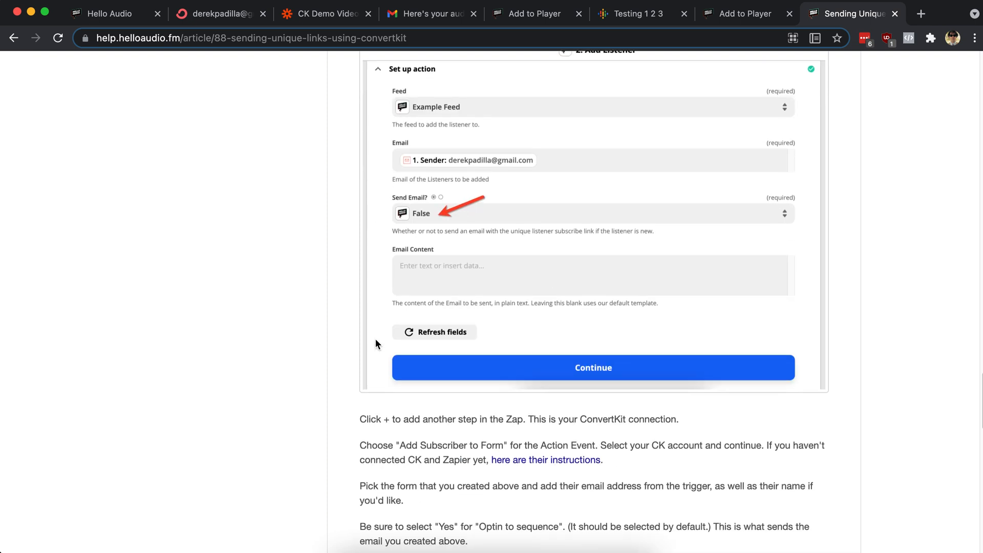
scroll(331, 264, "down", 9)
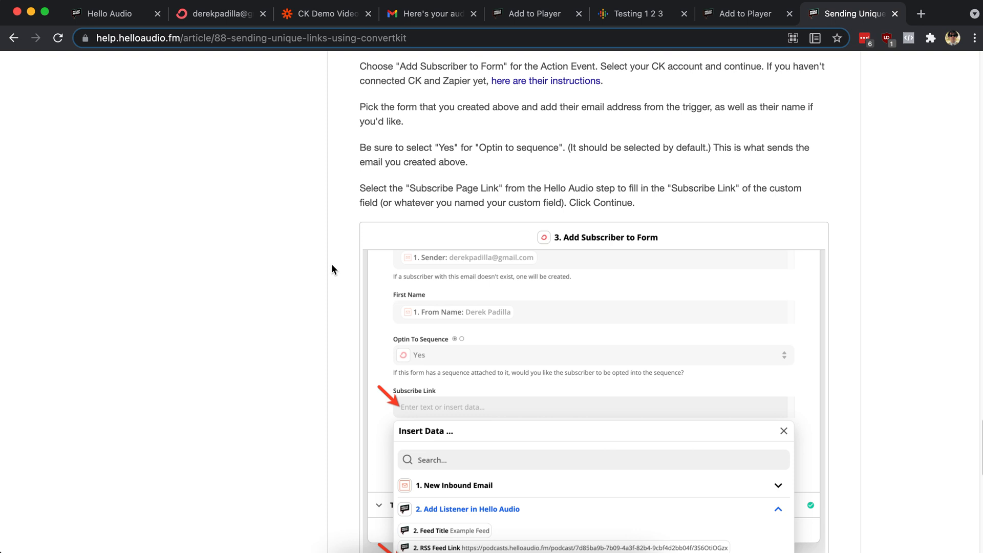
scroll(512, 185, "up", 4)
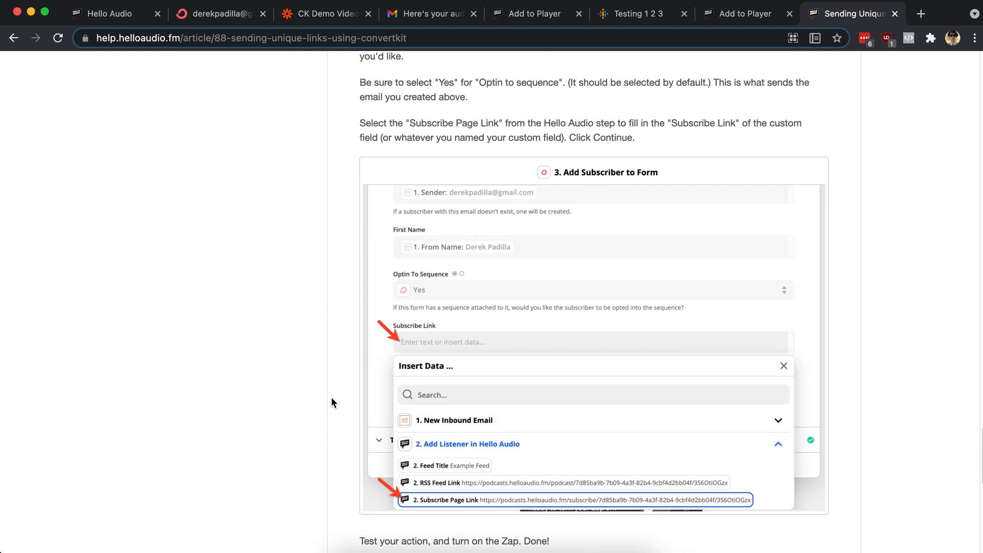
scroll(389, 353, "down", 1)
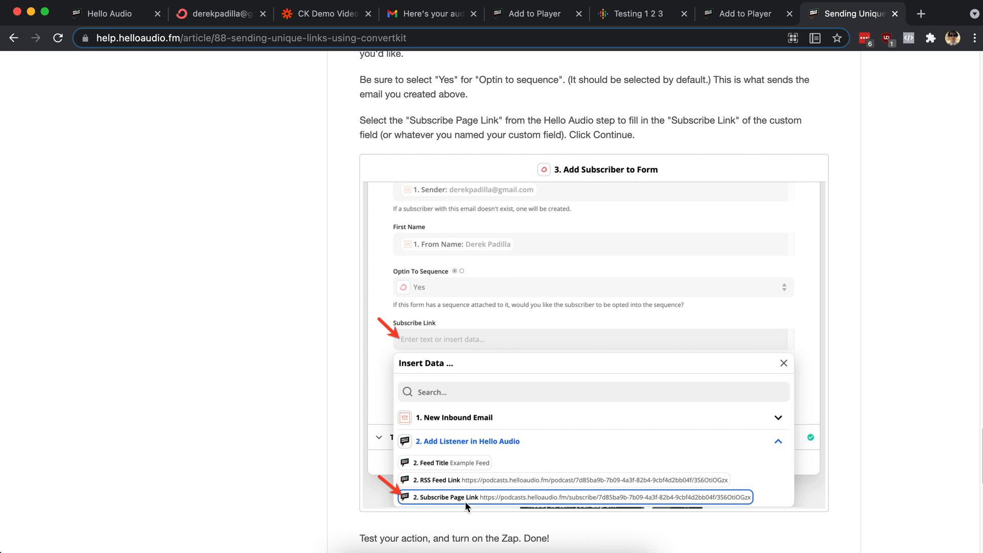
scroll(385, 414, "down", 5)
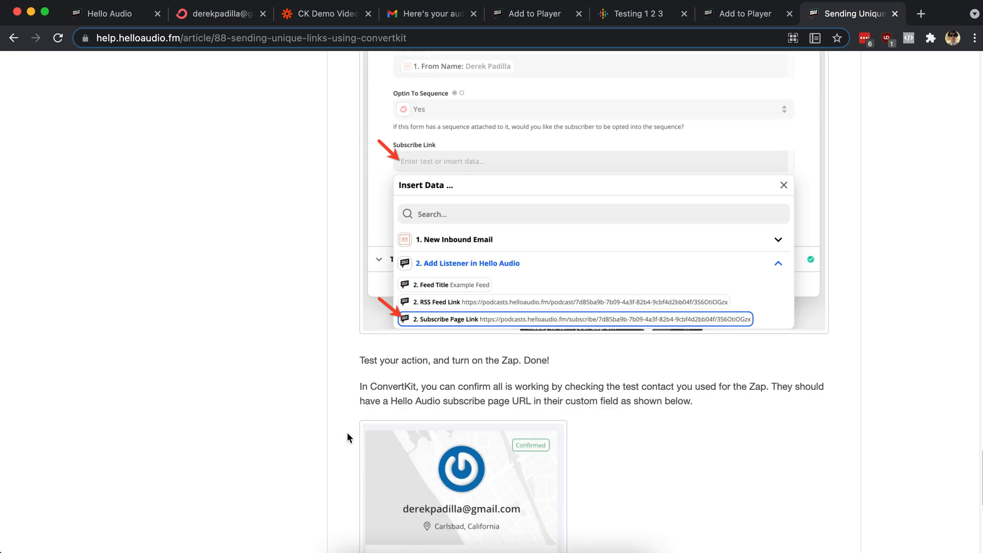
scroll(349, 363, "down", 2)
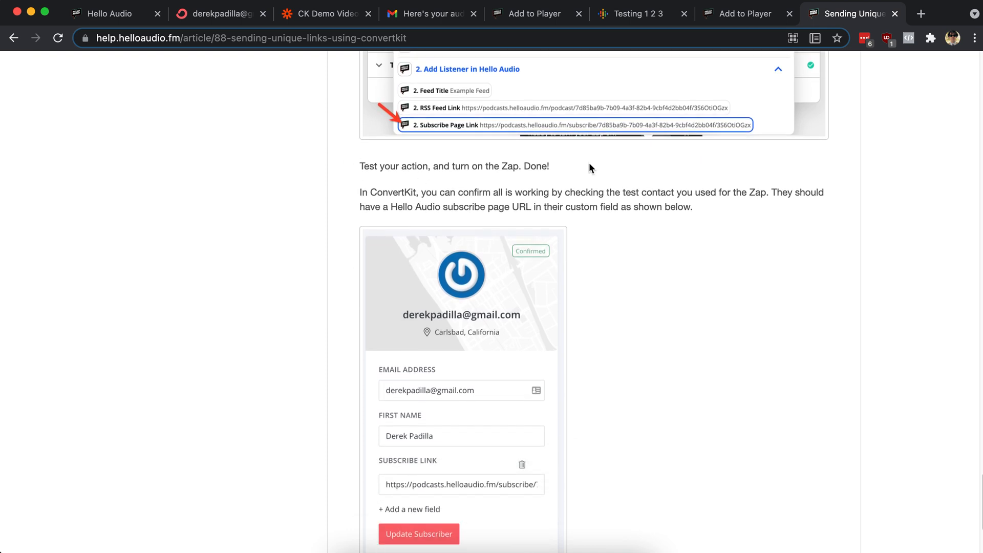
scroll(676, 276, "down", 2)
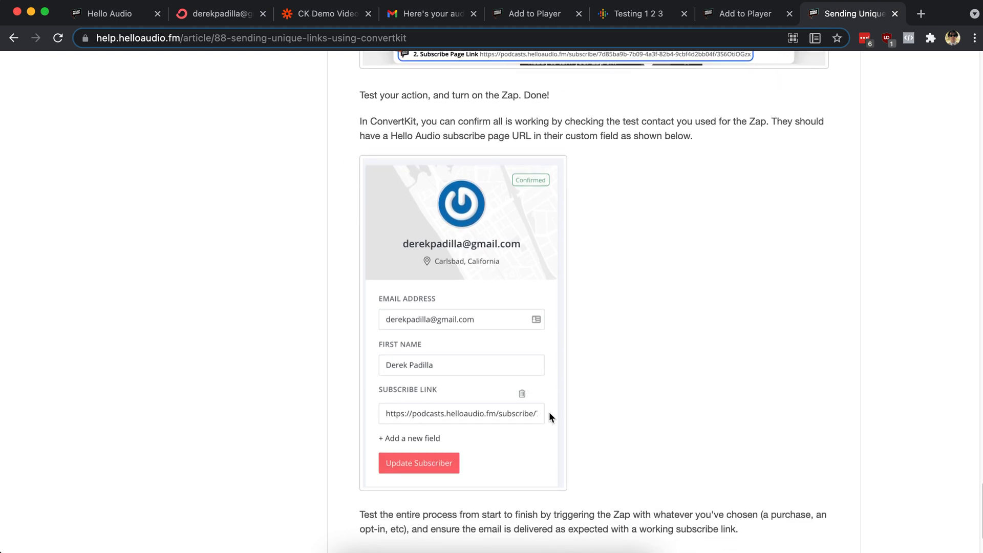
scroll(535, 413, "down", 1)
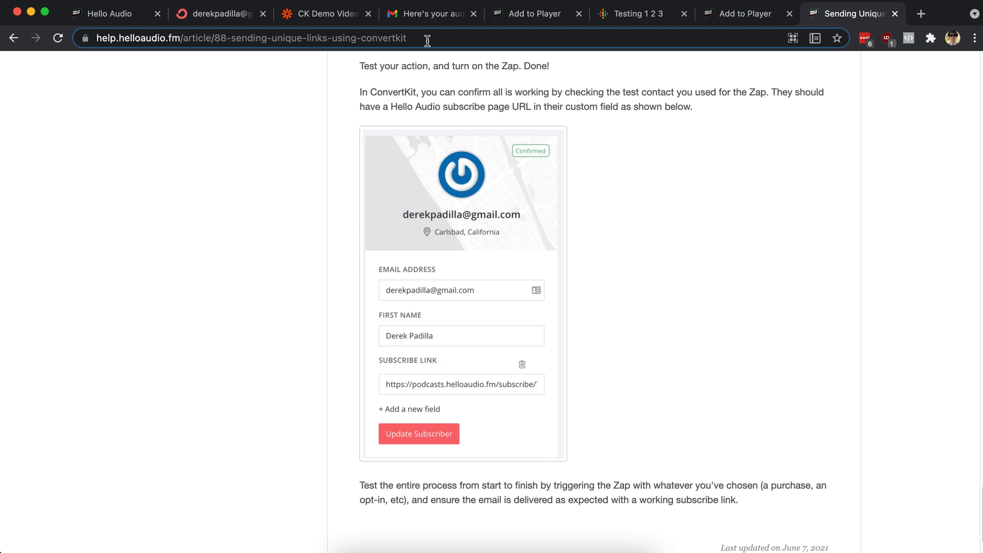
Revisit the Gmail message and the CK Demo Video Zap in Zapier, then view the CK Video Automation on ConvertKit's automations page
left_click(424, 16)
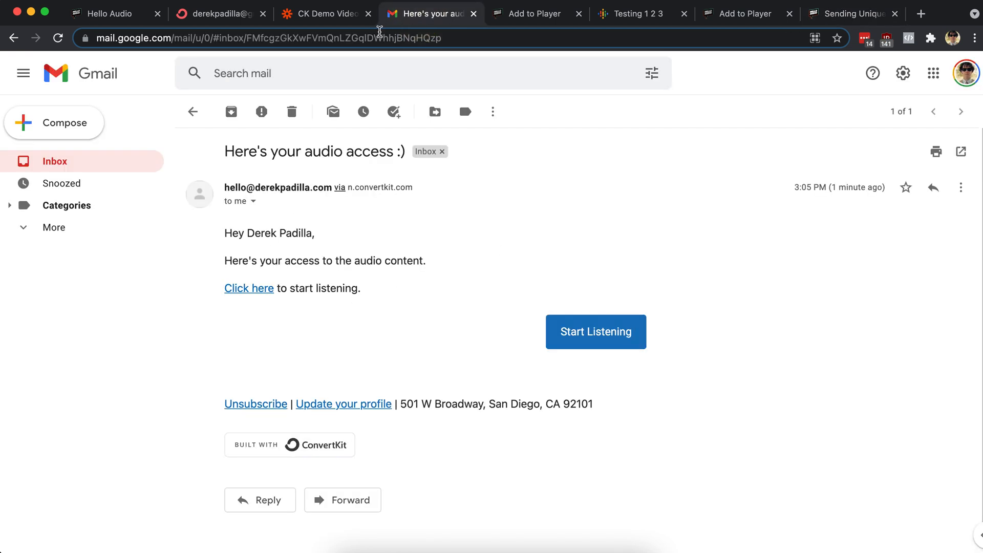
left_click(310, 14)
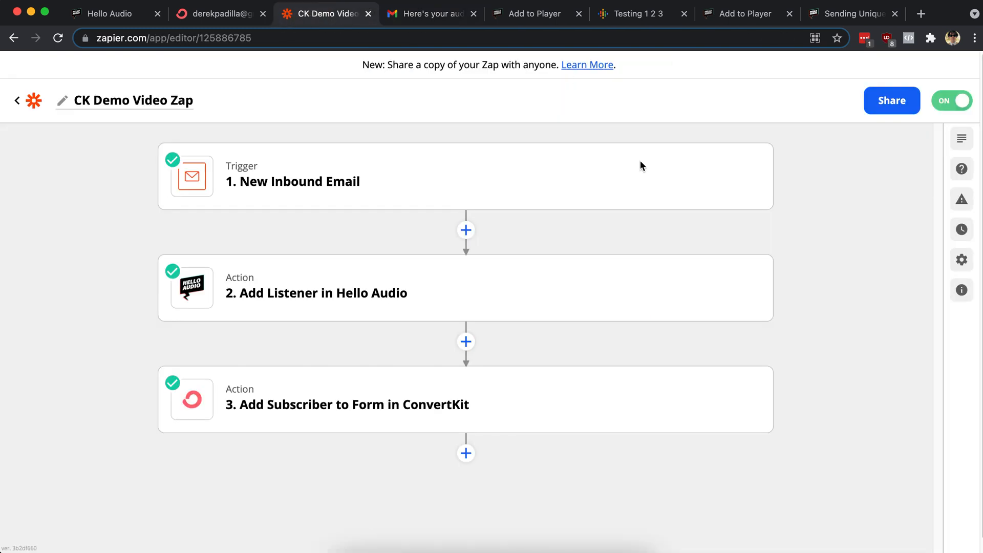
left_click(227, 15)
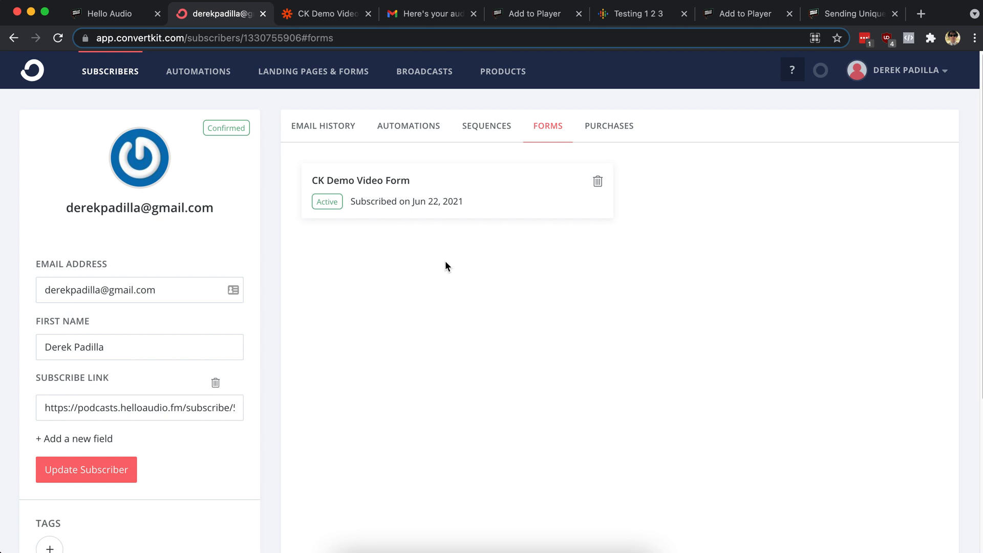
left_click(213, 88)
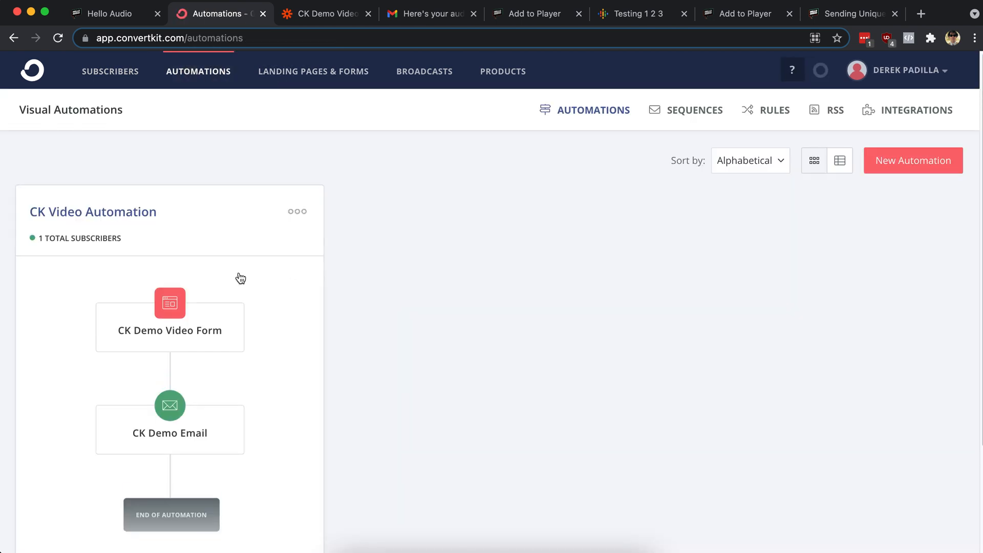
scroll(240, 279, "down", 1)
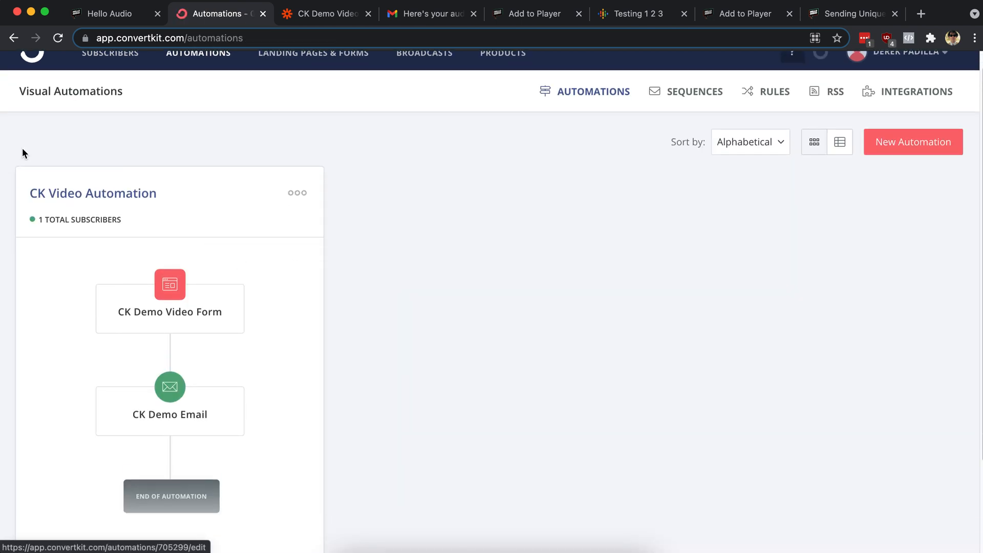
Open the confirmed subscriber's profile in ConvertKit and inspect its Email Address, First Name and full Subscribe Link values
left_click(114, 58)
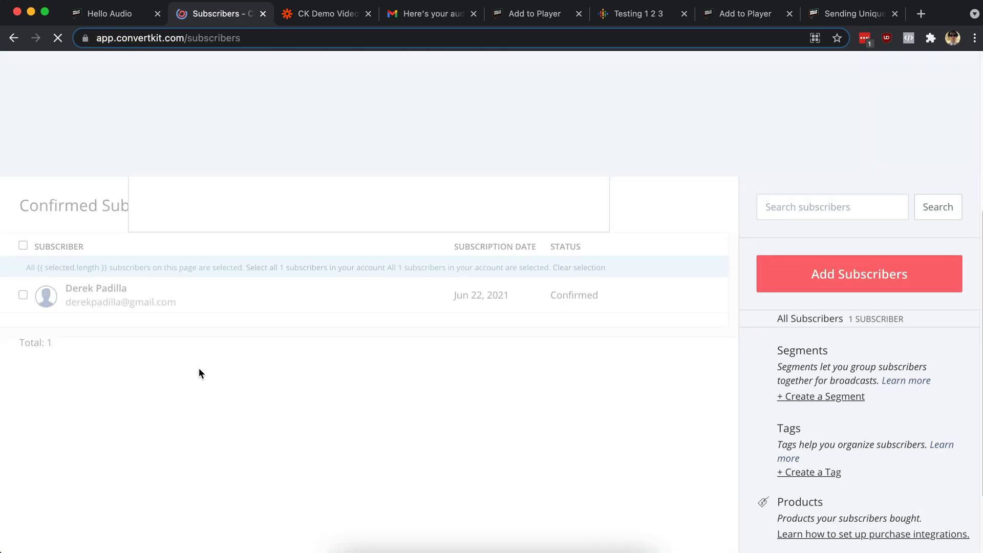
left_click(117, 380)
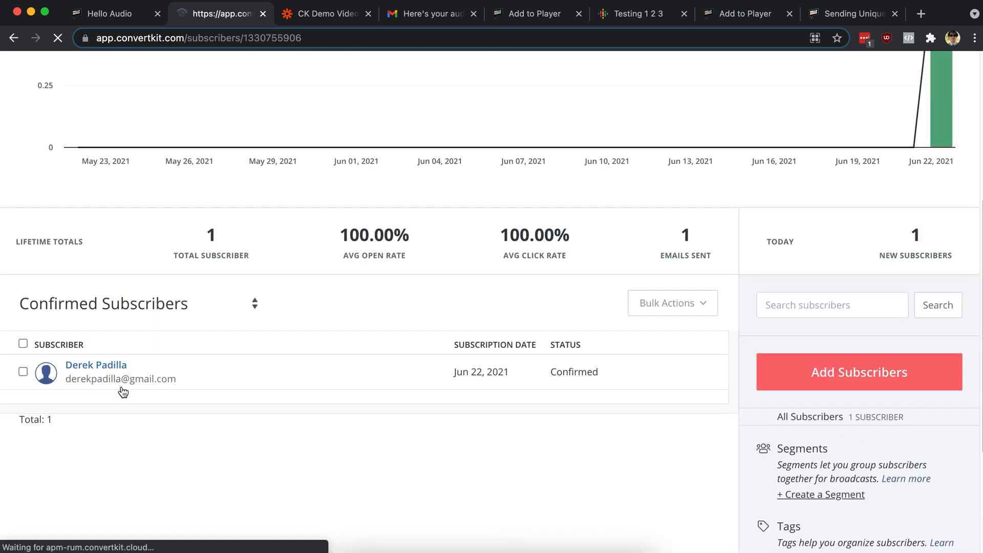
scroll(130, 364, "down", 1)
left_click_drag(122, 389, 389, 394)
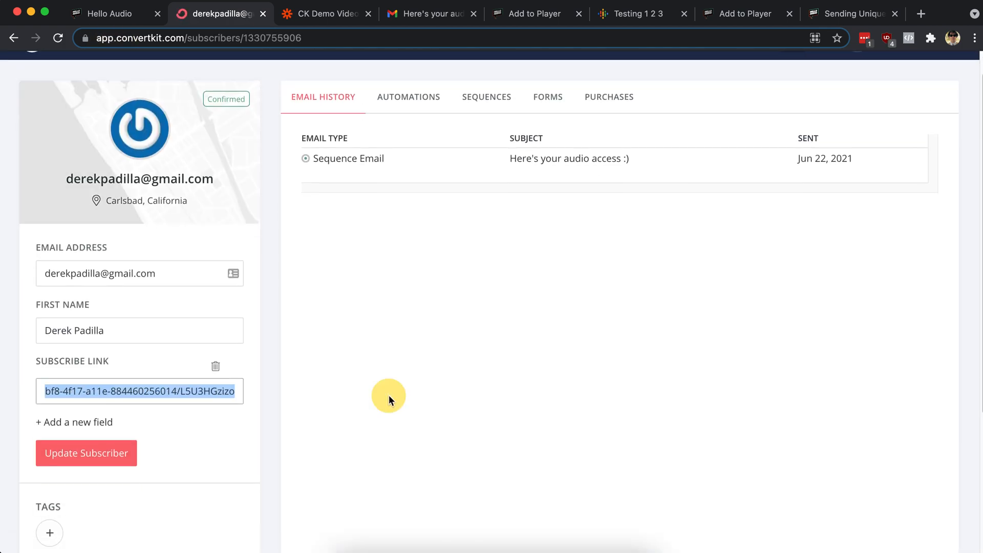
key("Right")
left_click(72, 330)
left_click(97, 274)
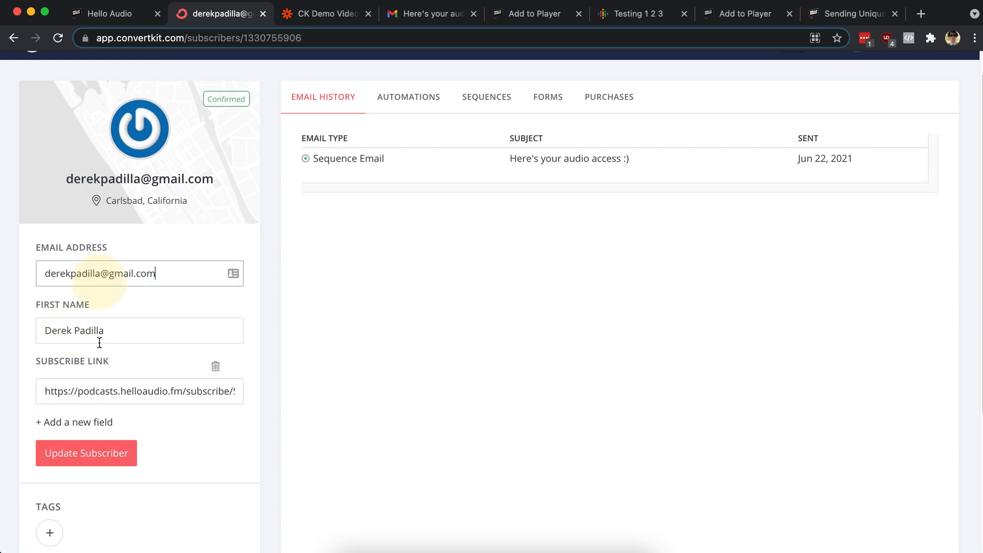
left_click_drag(128, 391, 245, 389)
left_click(192, 391)
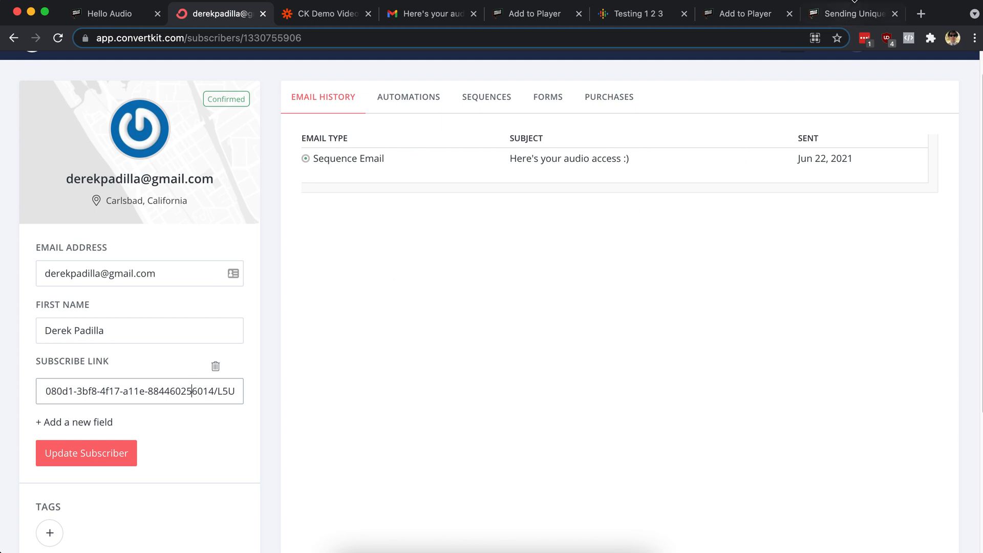
Return to the help article and look back over its test-contact example and the sequence email instructions for the subscribe link
left_click(846, 15)
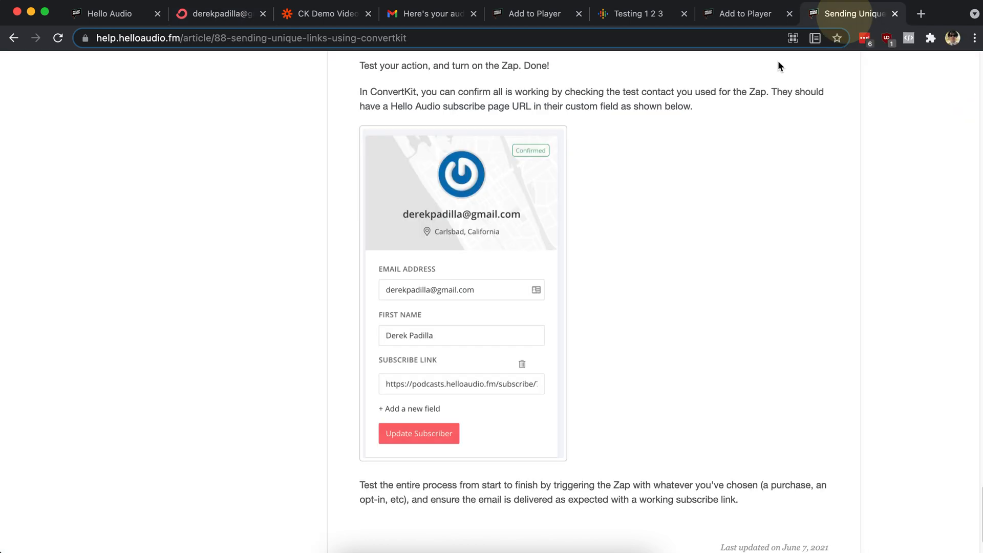
scroll(616, 367, "up", 15)
scroll(614, 368, "down", 5)
scroll(613, 368, "up", 2)
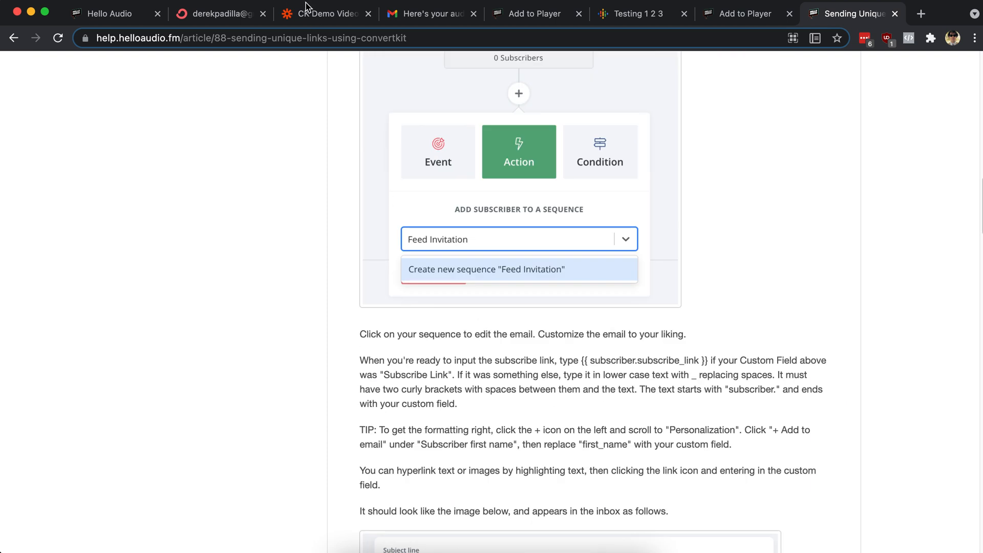